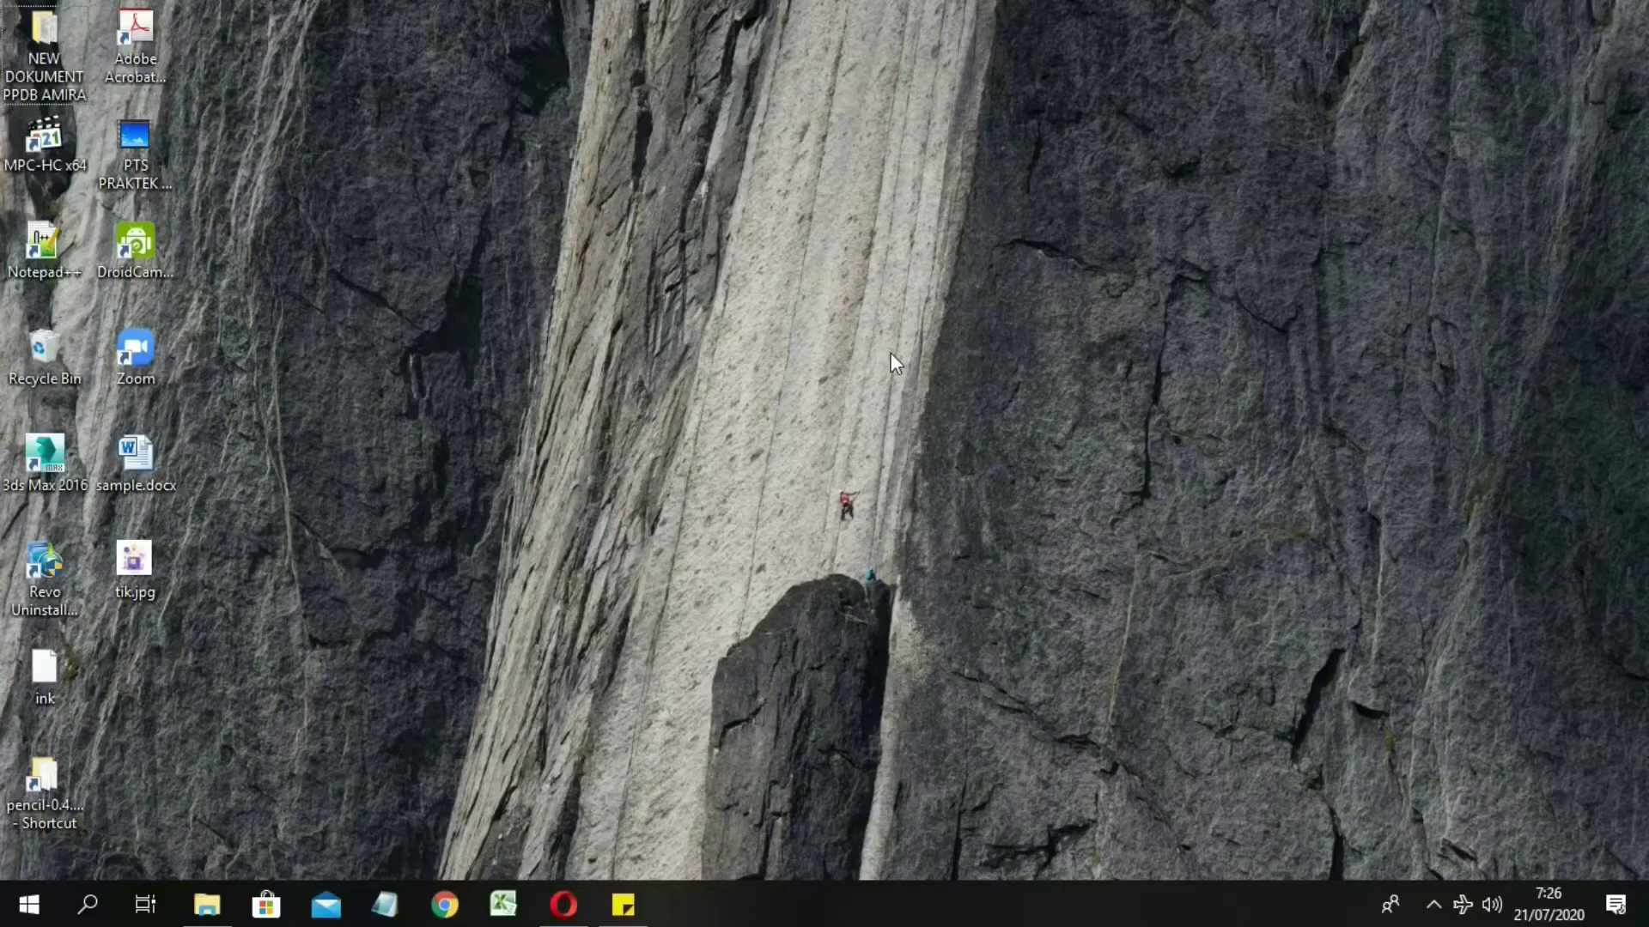
Step: Launch Adobe Photoshop CS6 by searching 'photo' in the Start menu
left_click(30, 905)
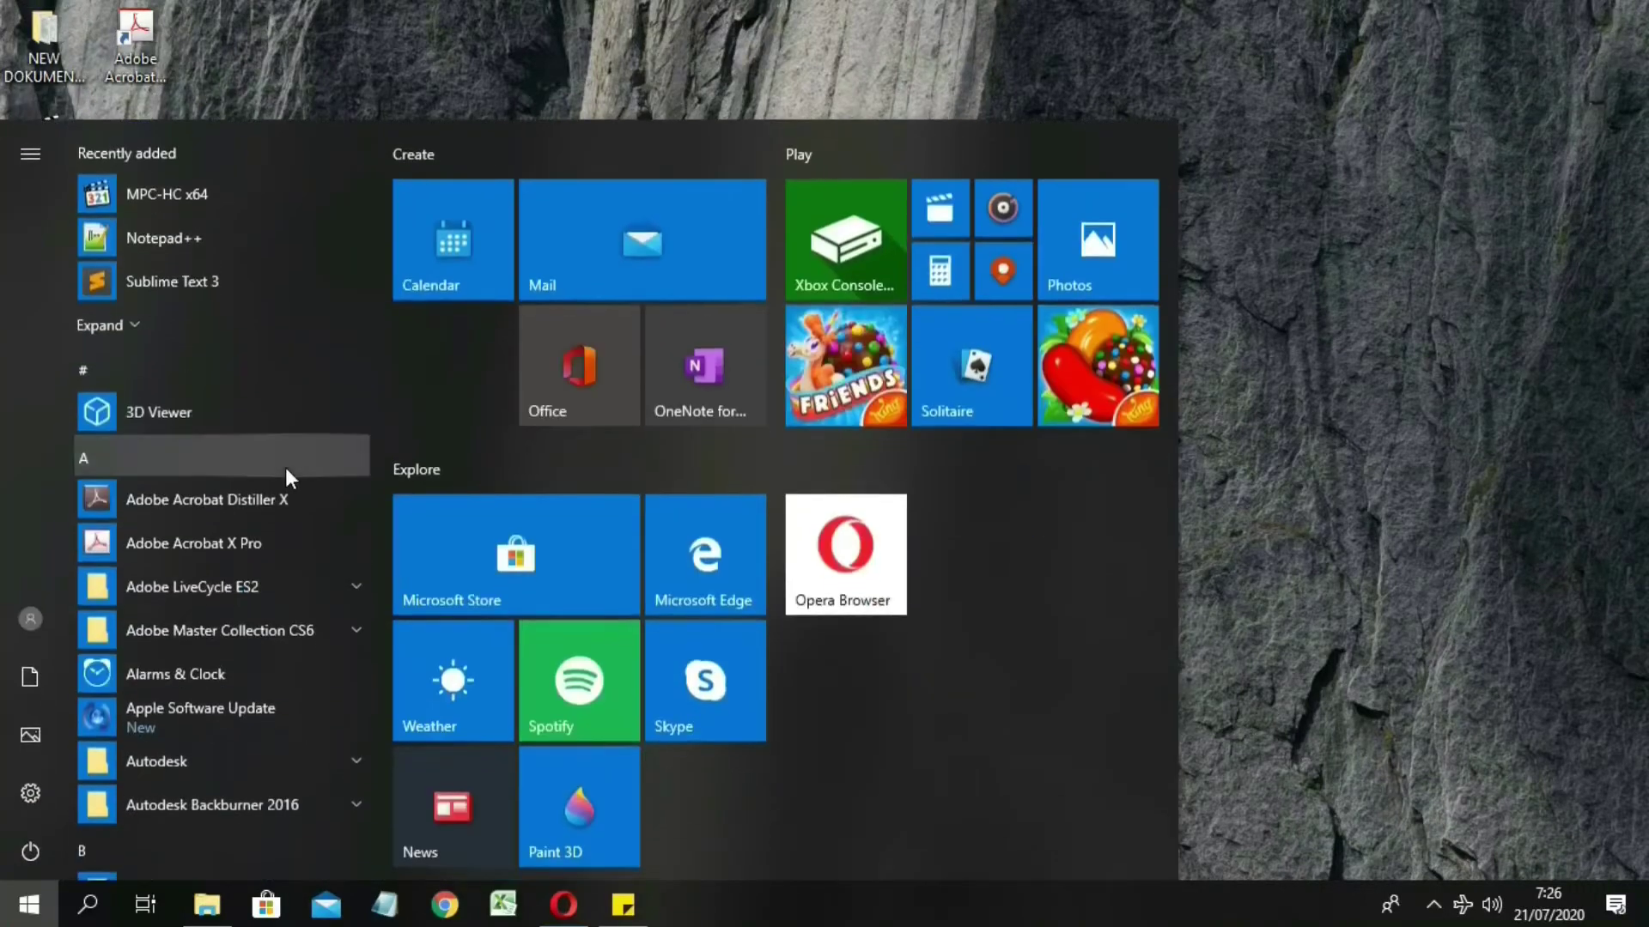
type("photo")
key("Return")
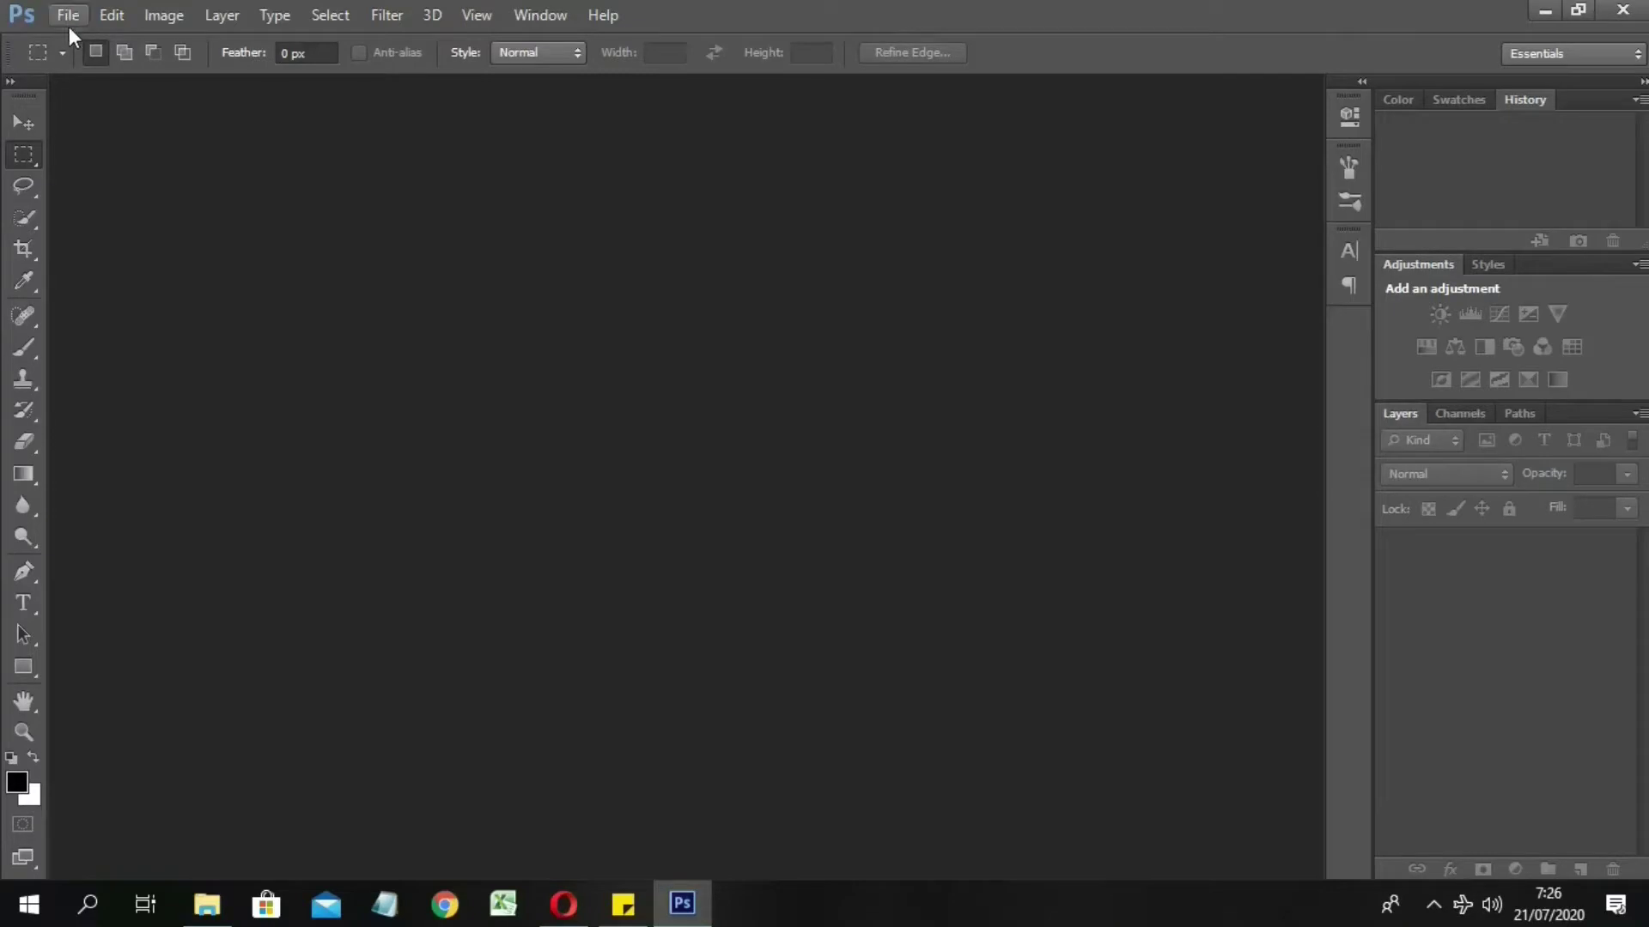
Step: Set up a new document as International Paper A5 (148 × 210 mm) at 72 pixels/inch
left_click(68, 26)
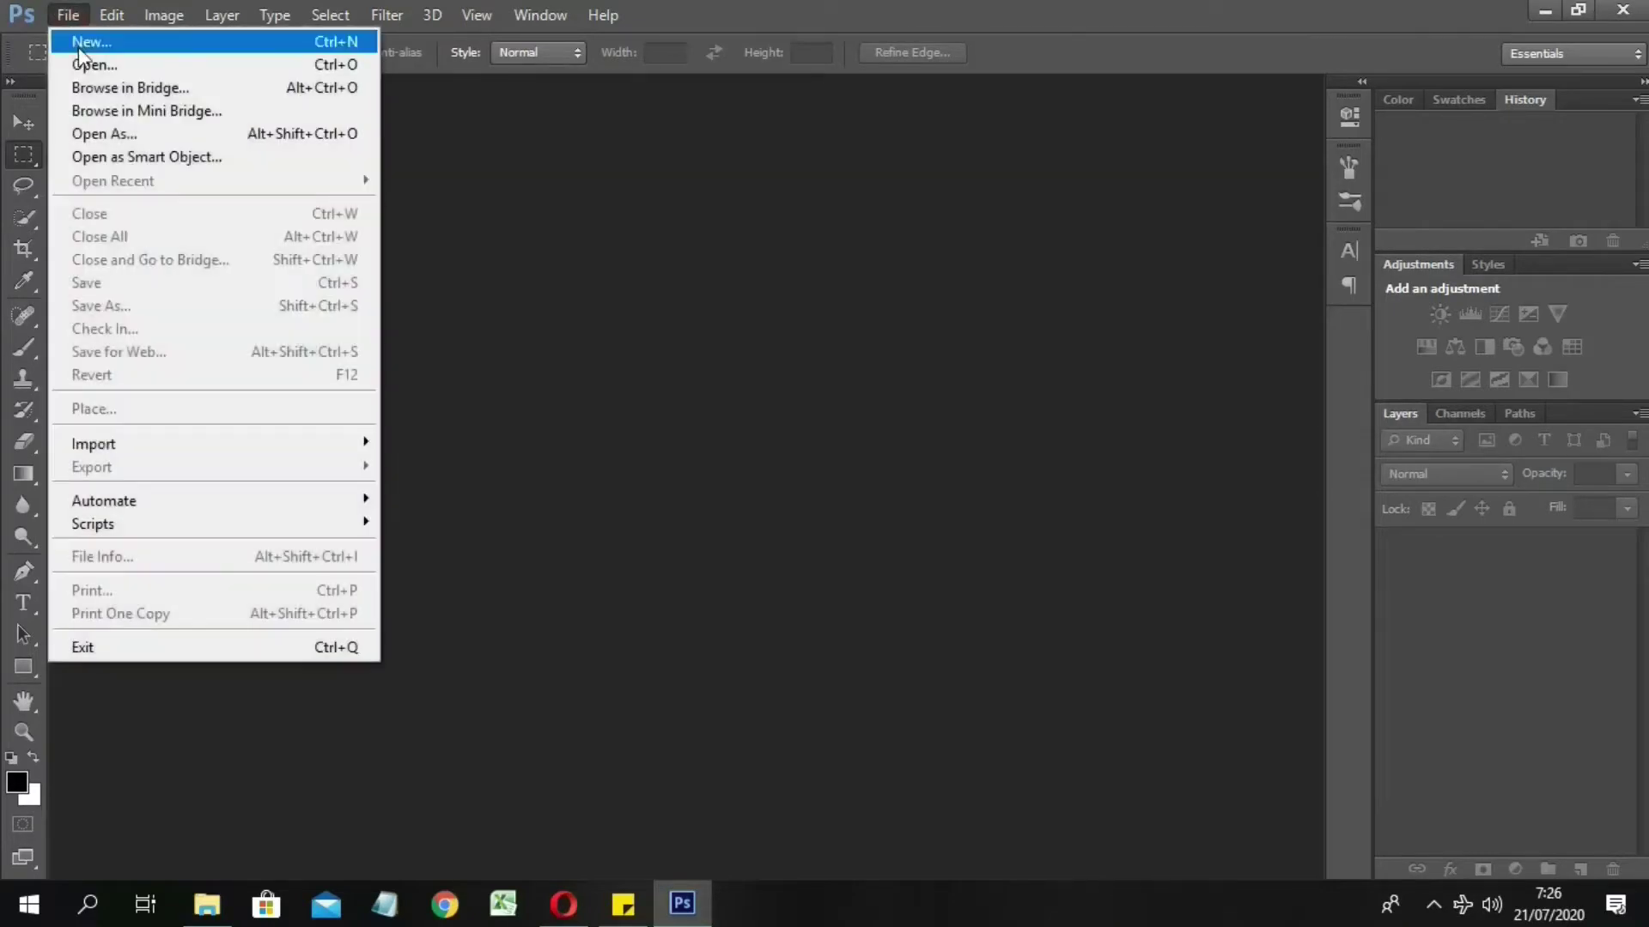
left_click(82, 43)
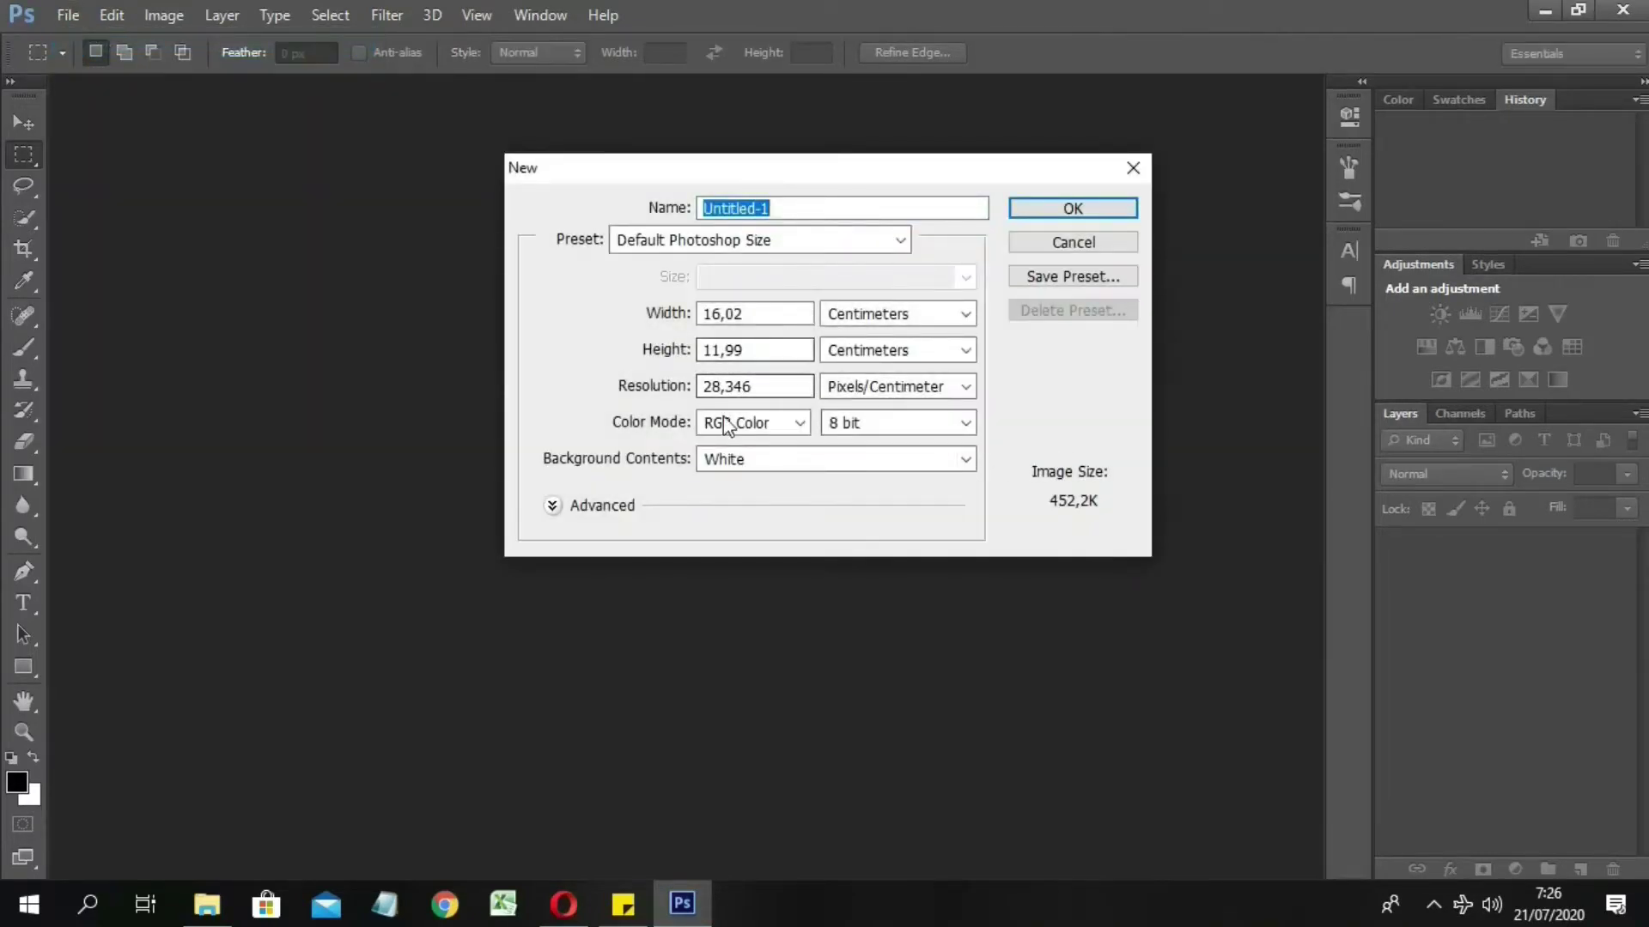
left_click(711, 243)
left_click(706, 342)
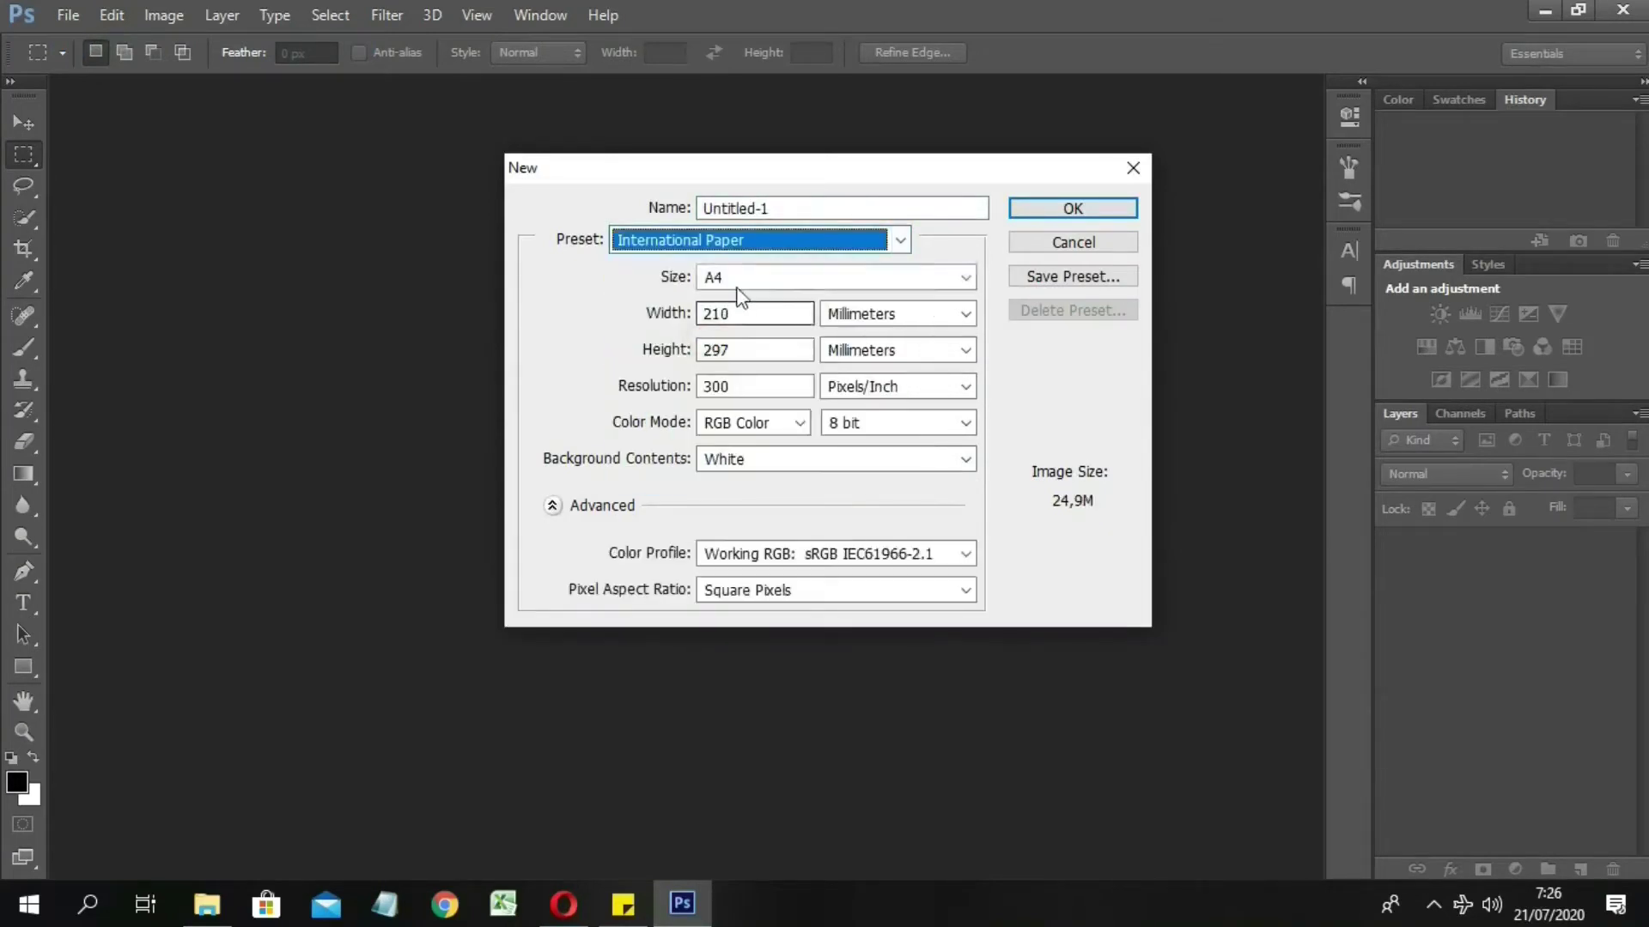
double_click(752, 380)
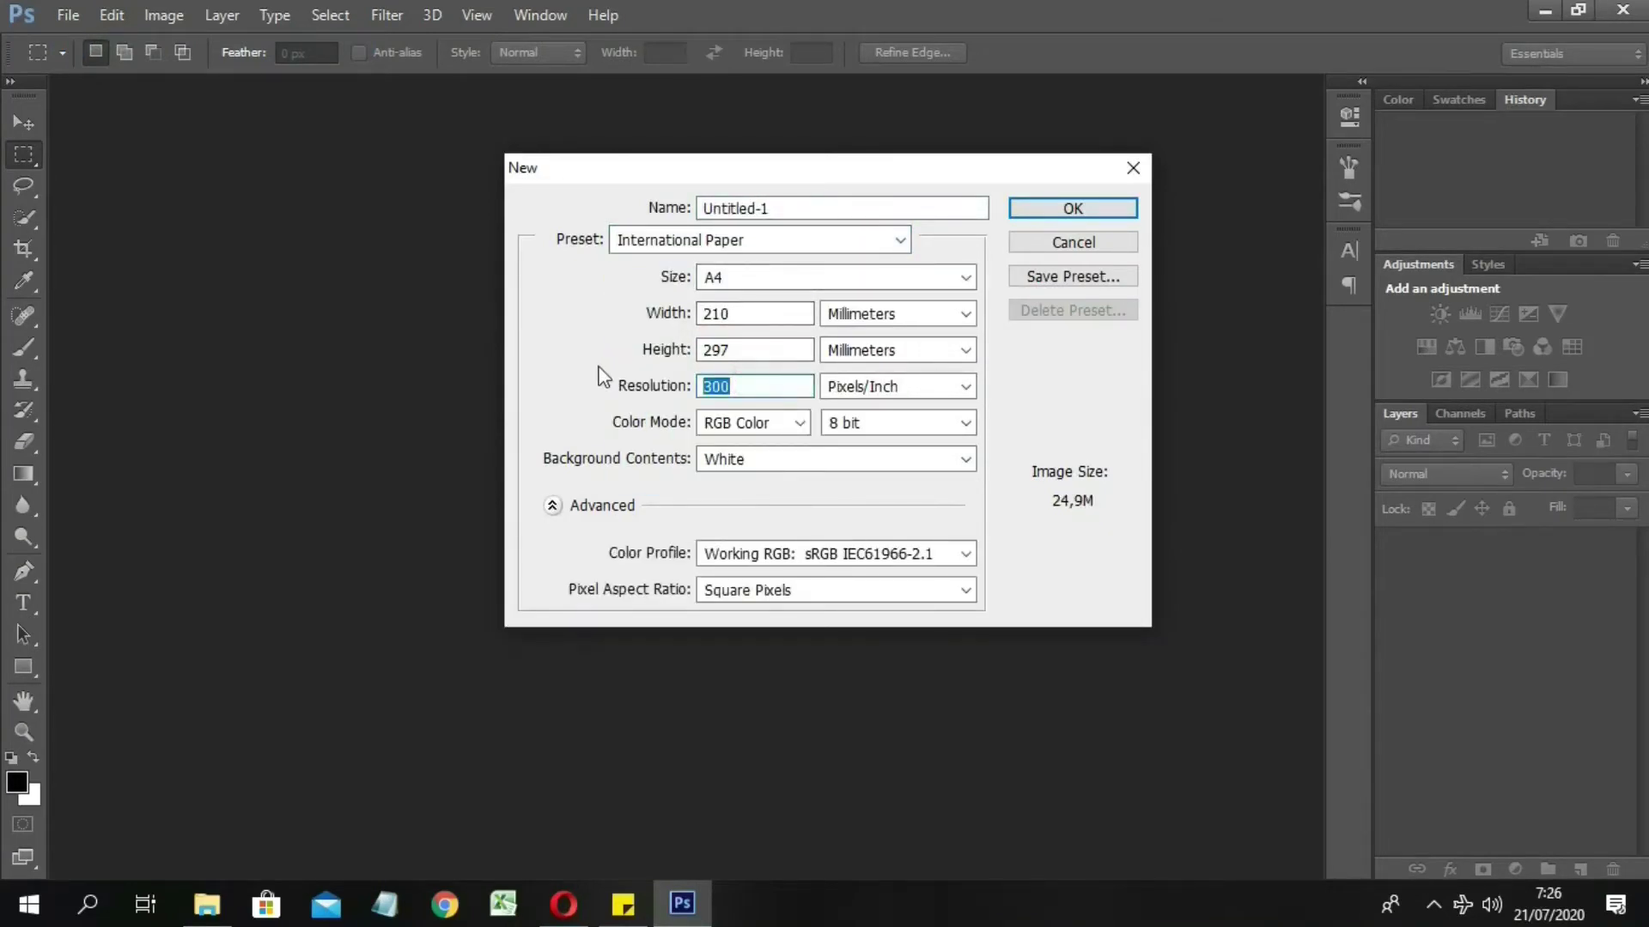
type("72")
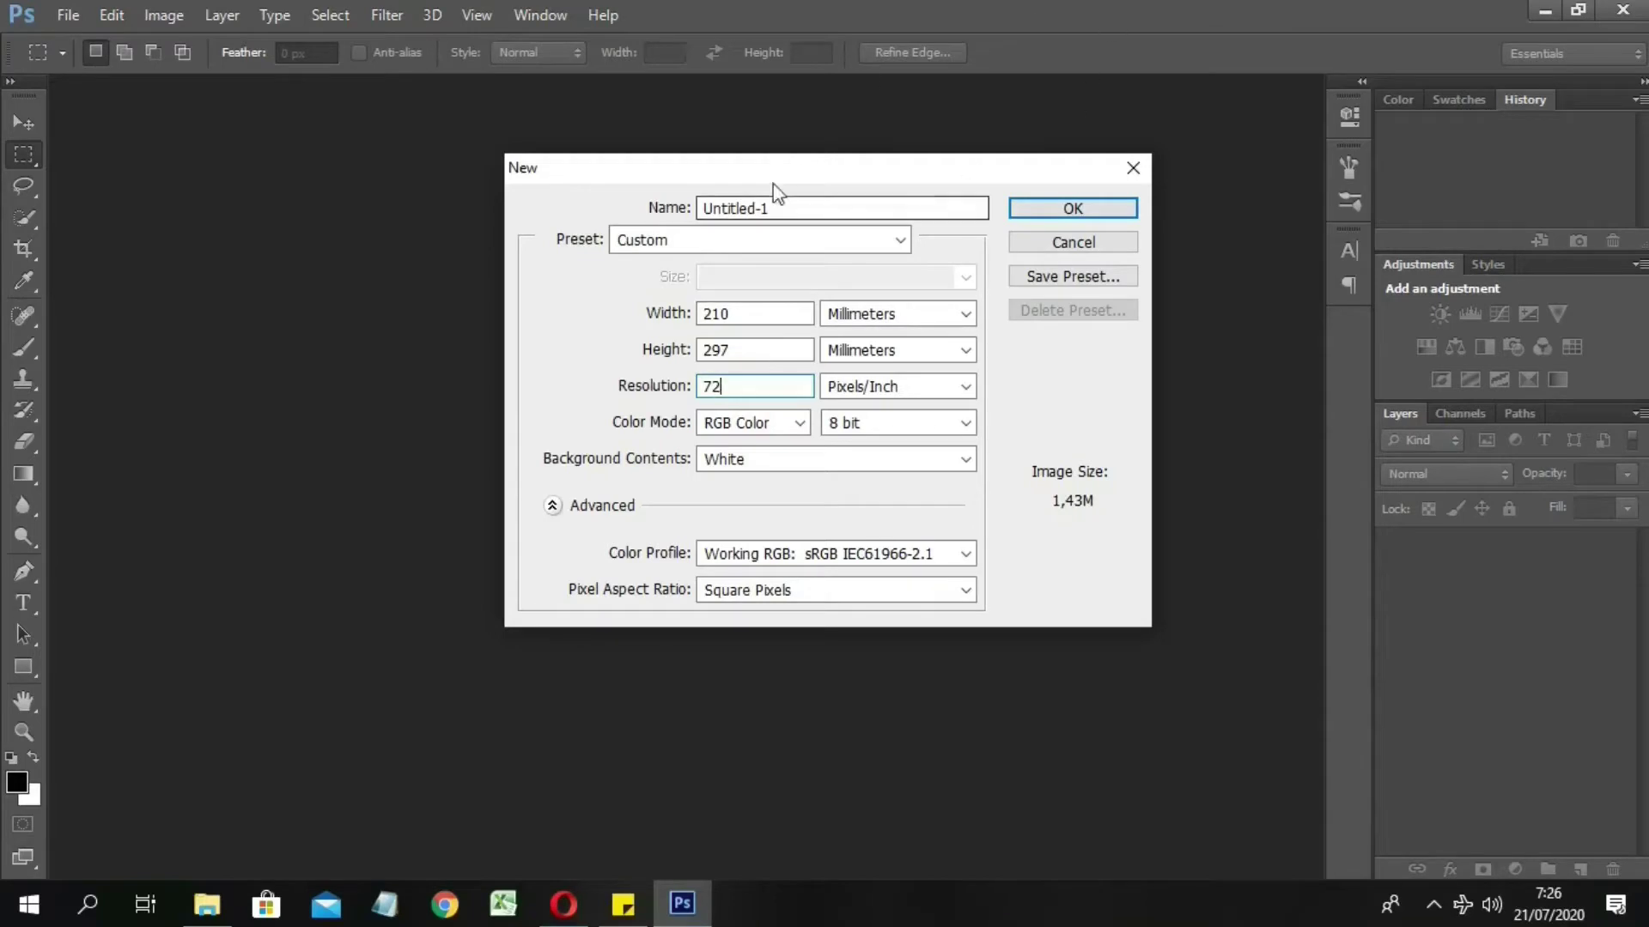
left_click(755, 241)
left_click(726, 346)
left_click(738, 276)
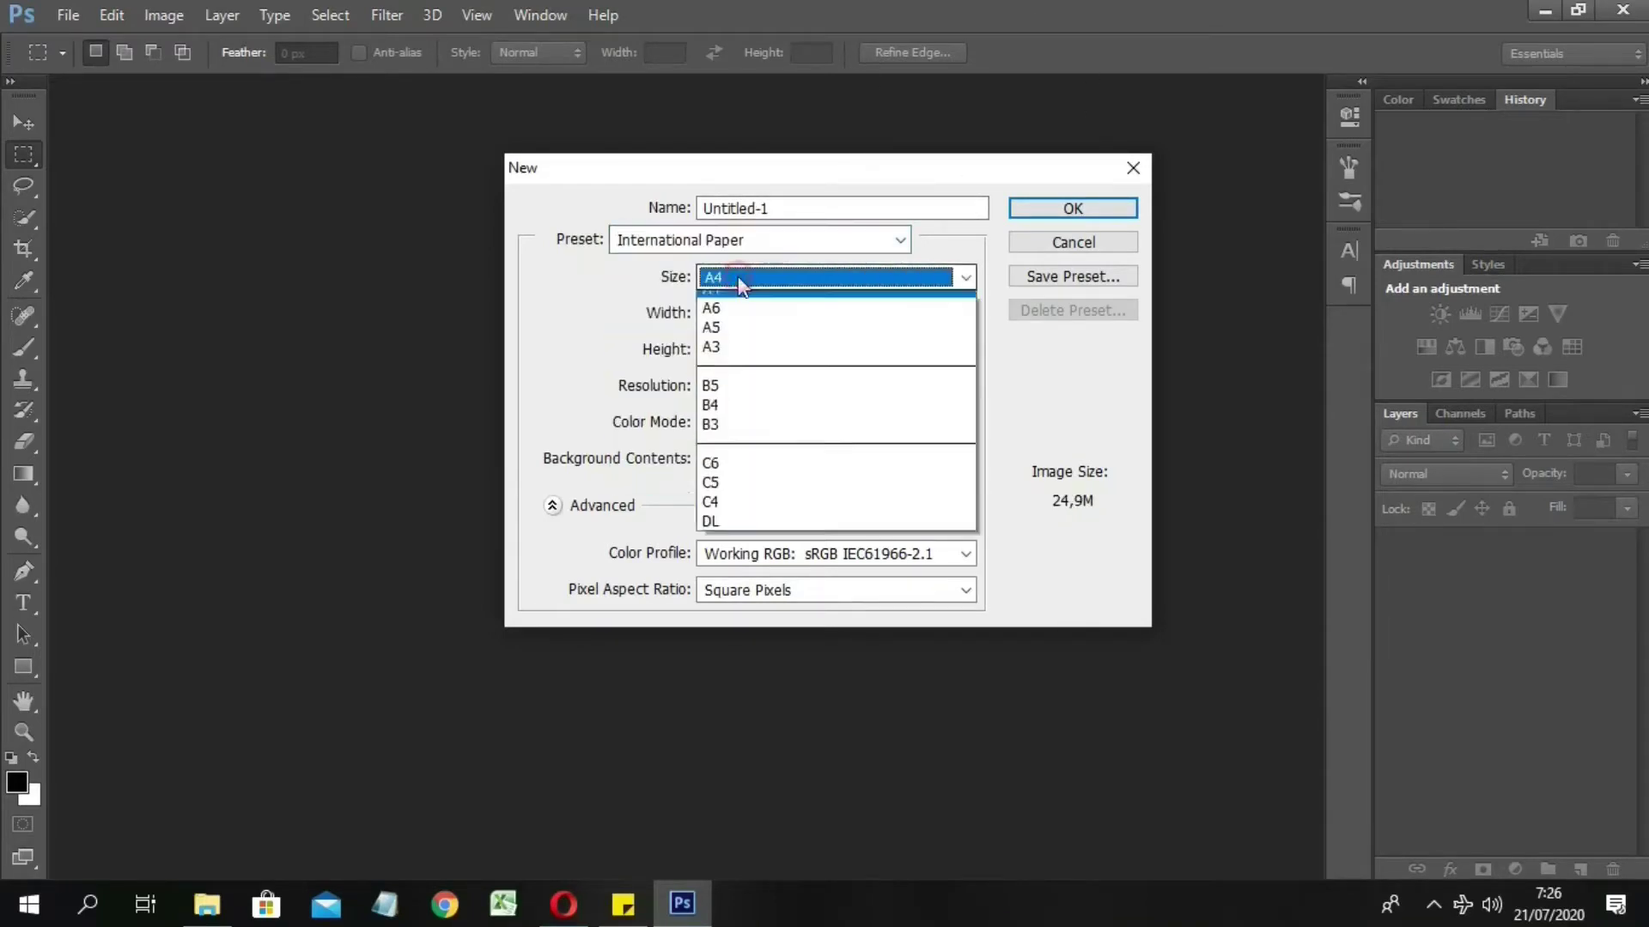
left_click(736, 333)
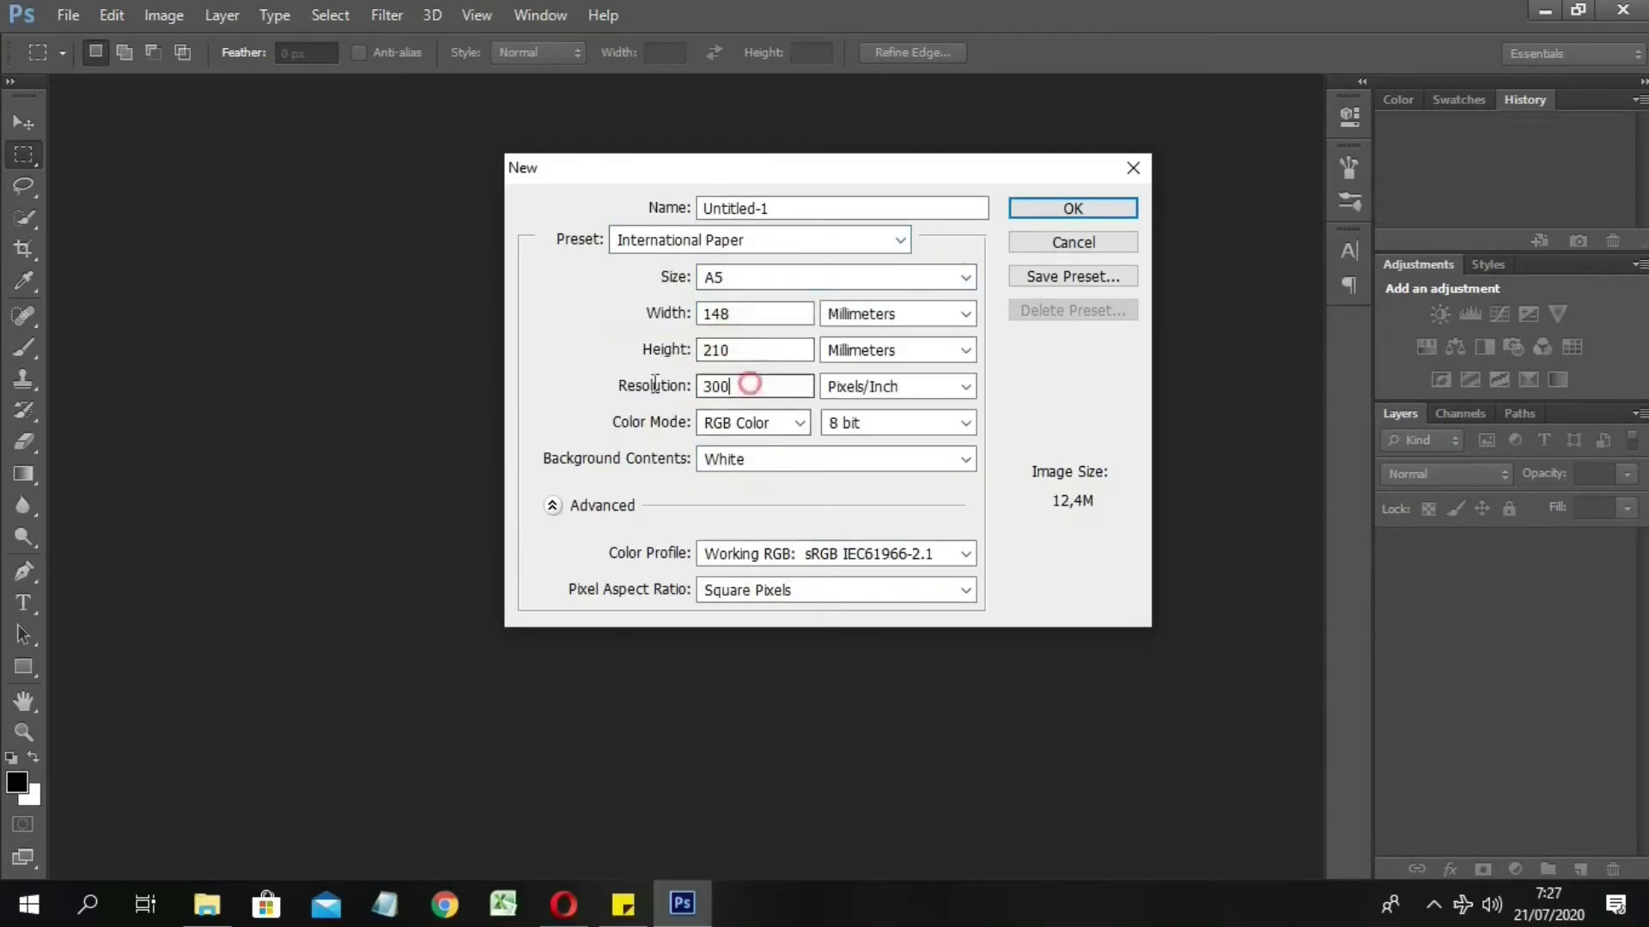
left_click_drag(747, 385, 615, 391)
type("72")
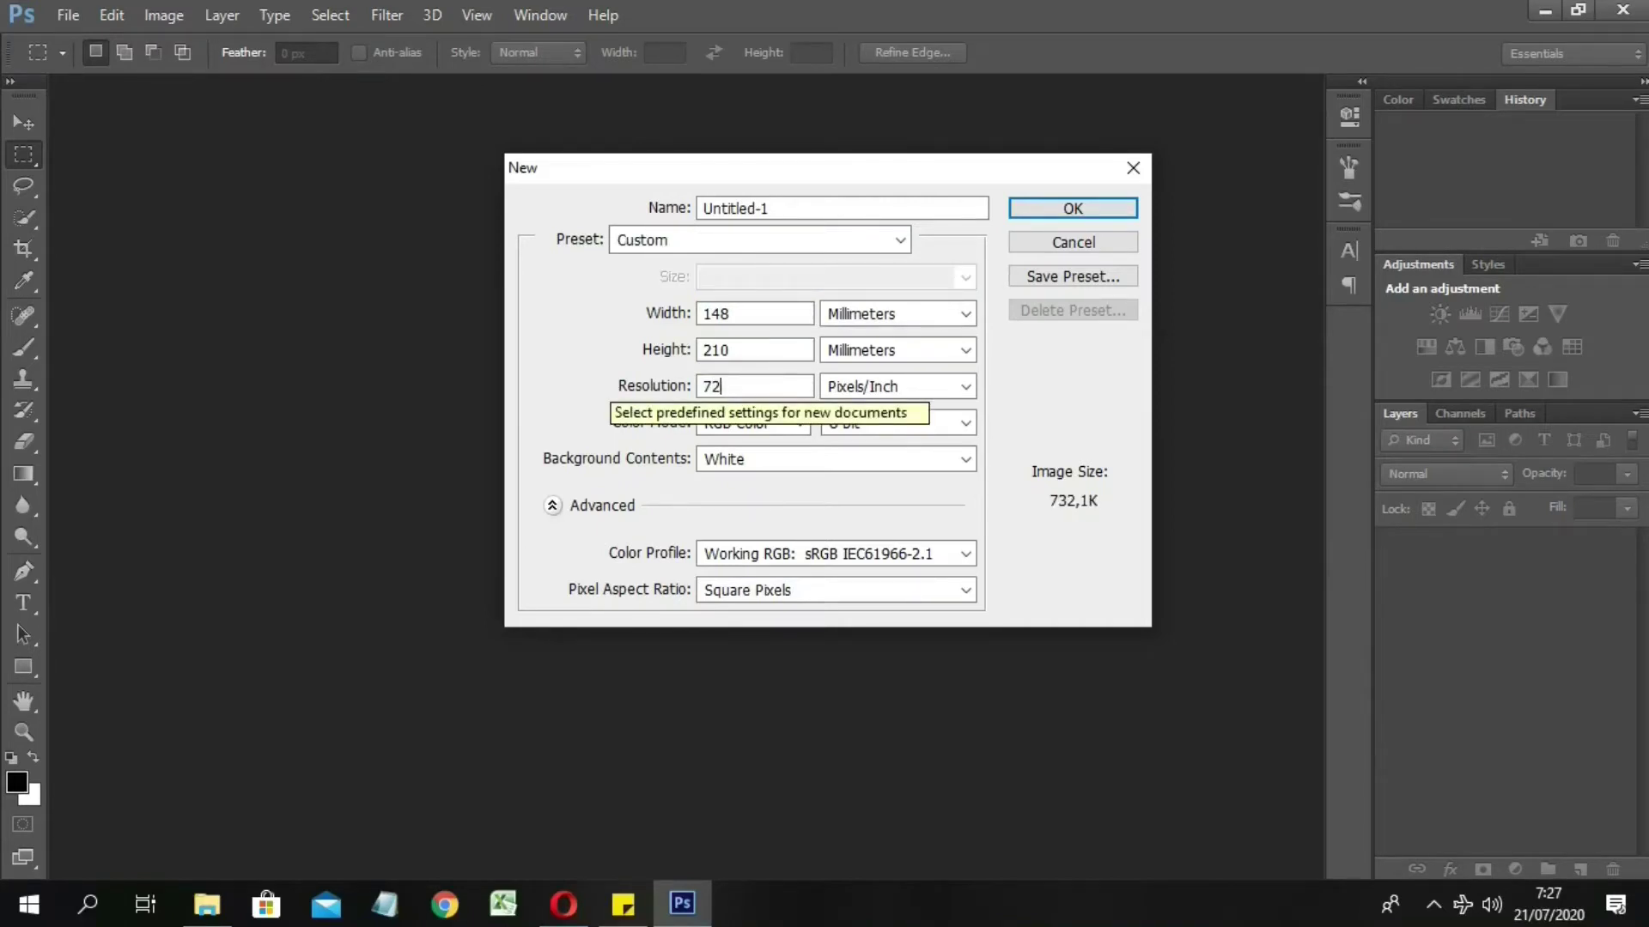
Step: Open Notepad and note that low-spec laptops/computers can change the resolution to 72
key("super+r")
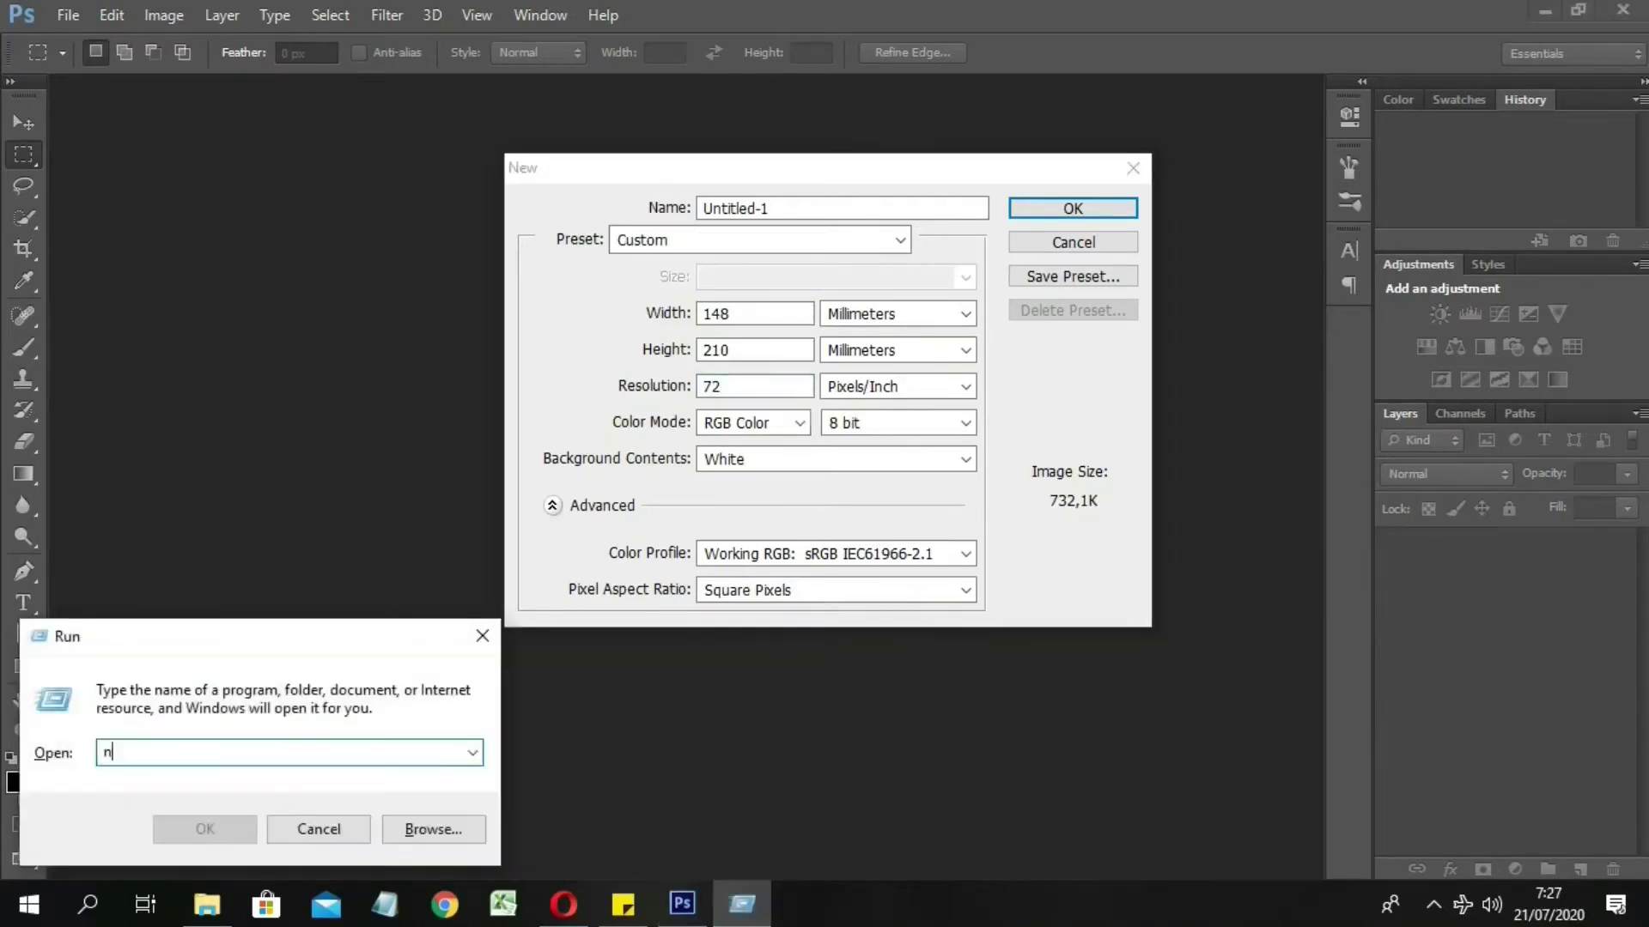
type("otepad")
key("Return")
type("k")
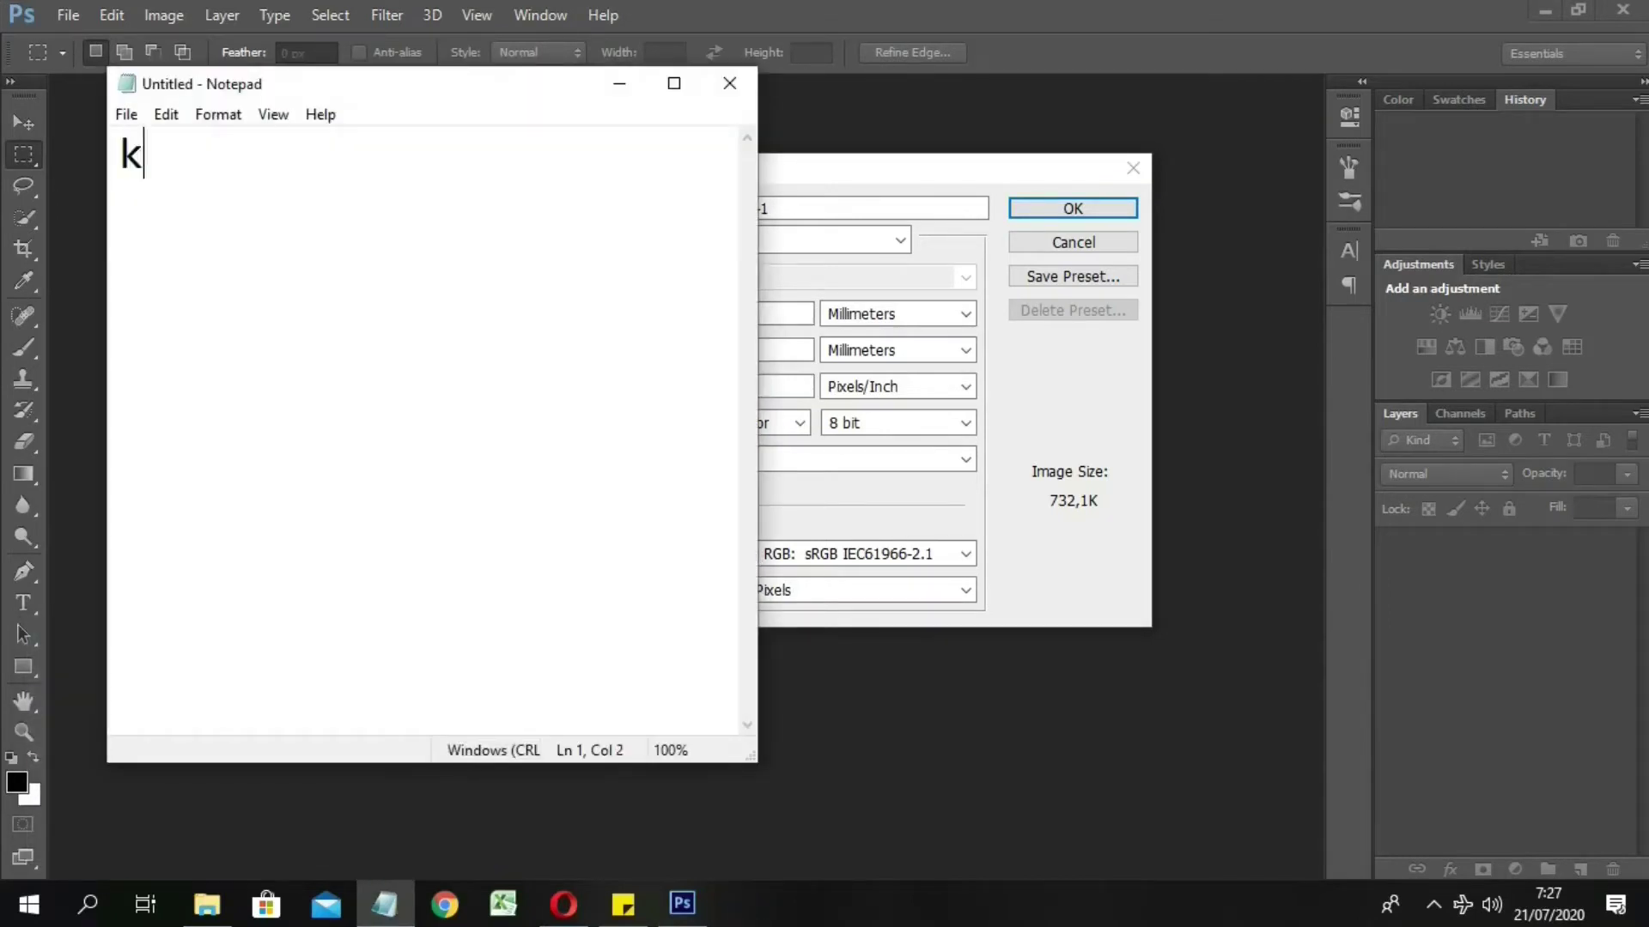
type("alau lapt")
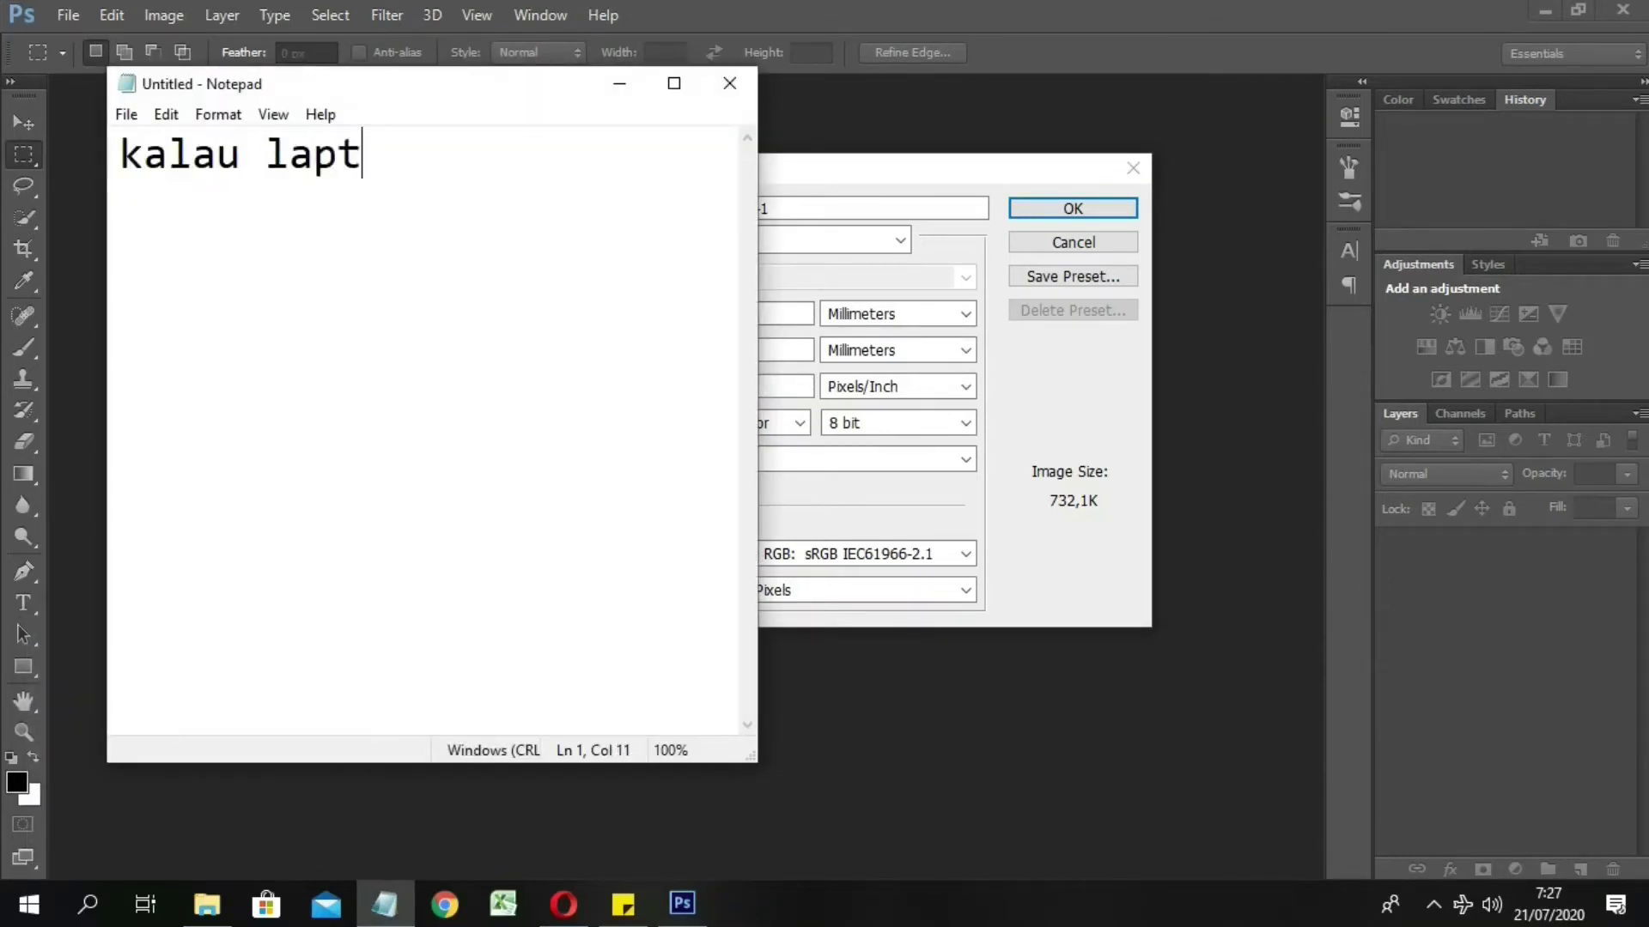
type("op/kompu")
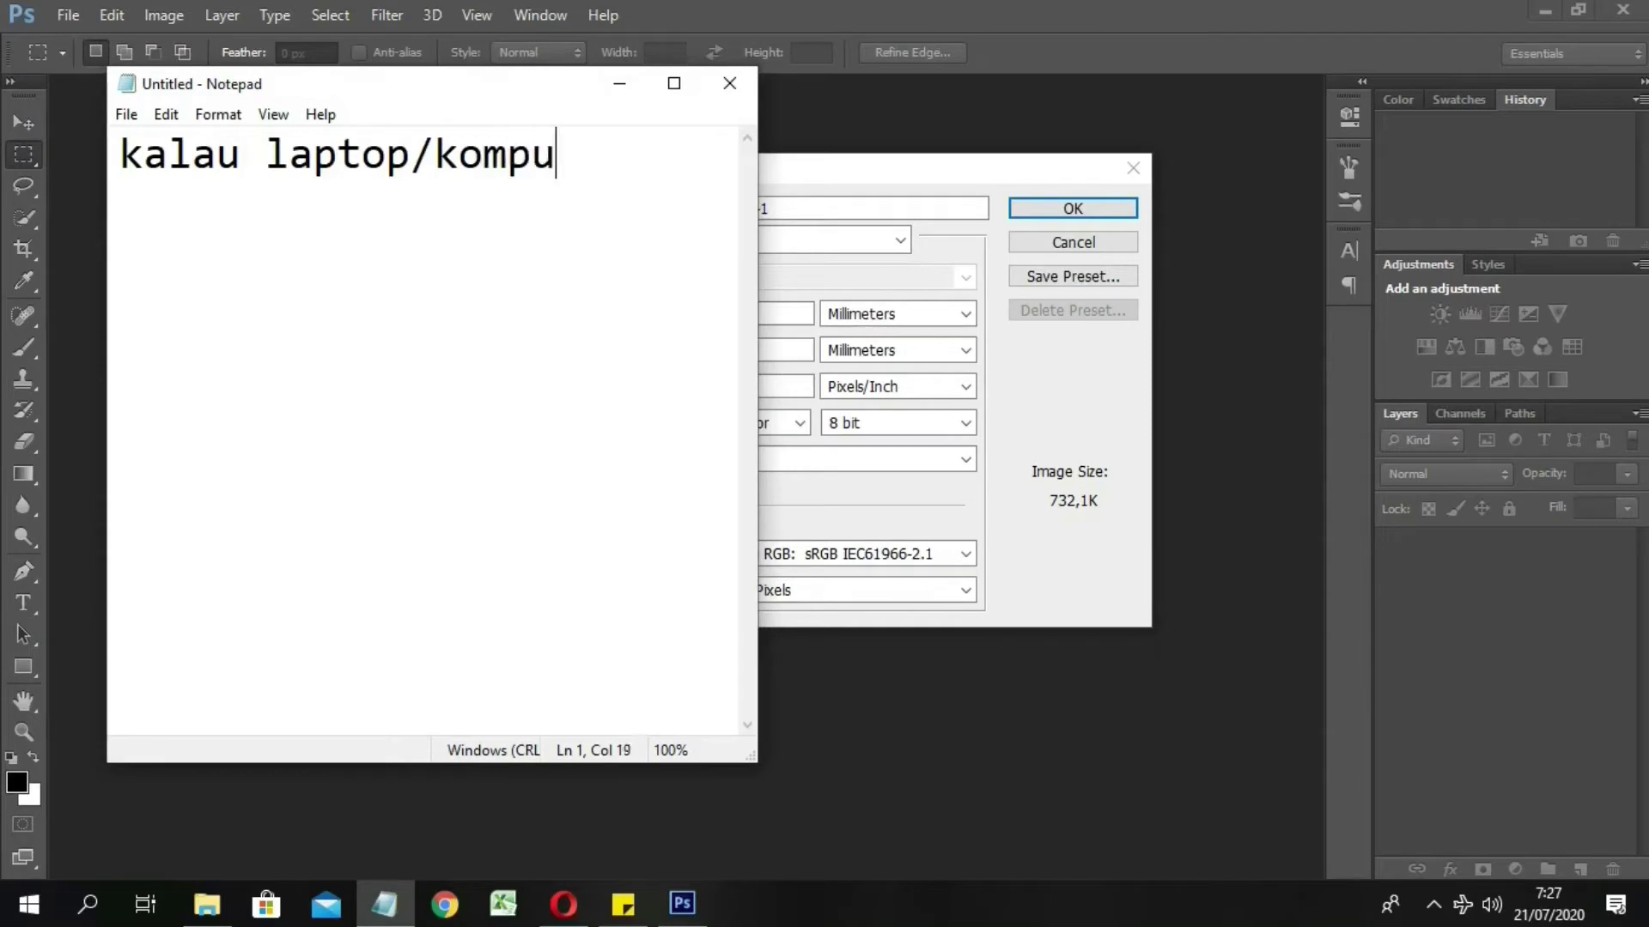
type("ter kalian low sp")
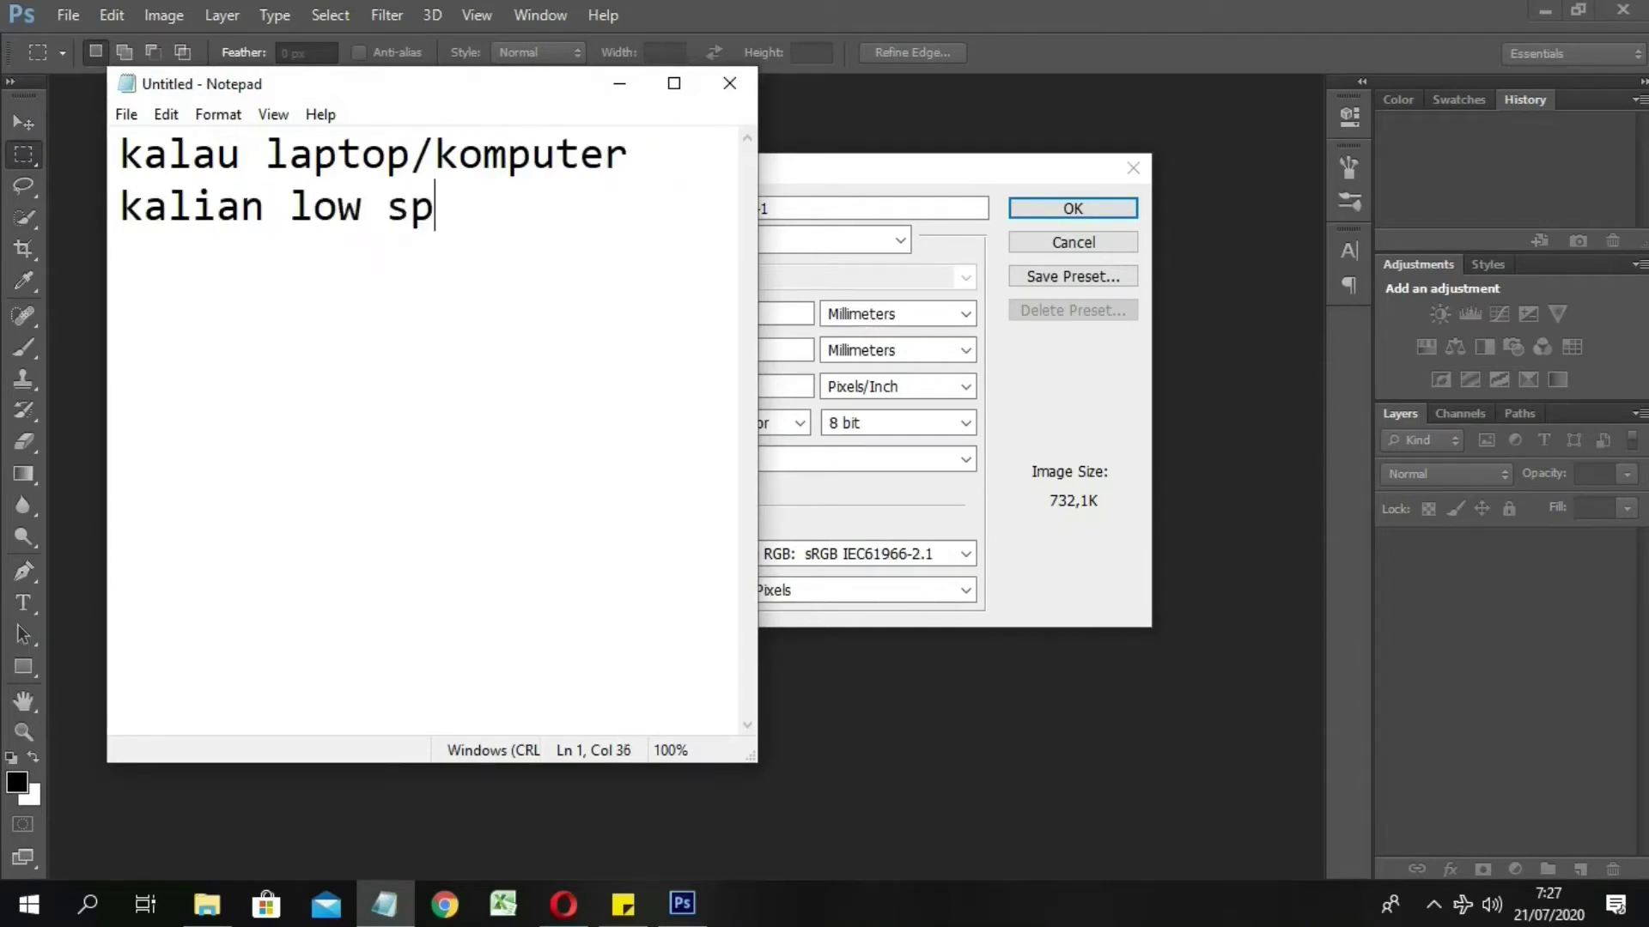
type("ec bis")
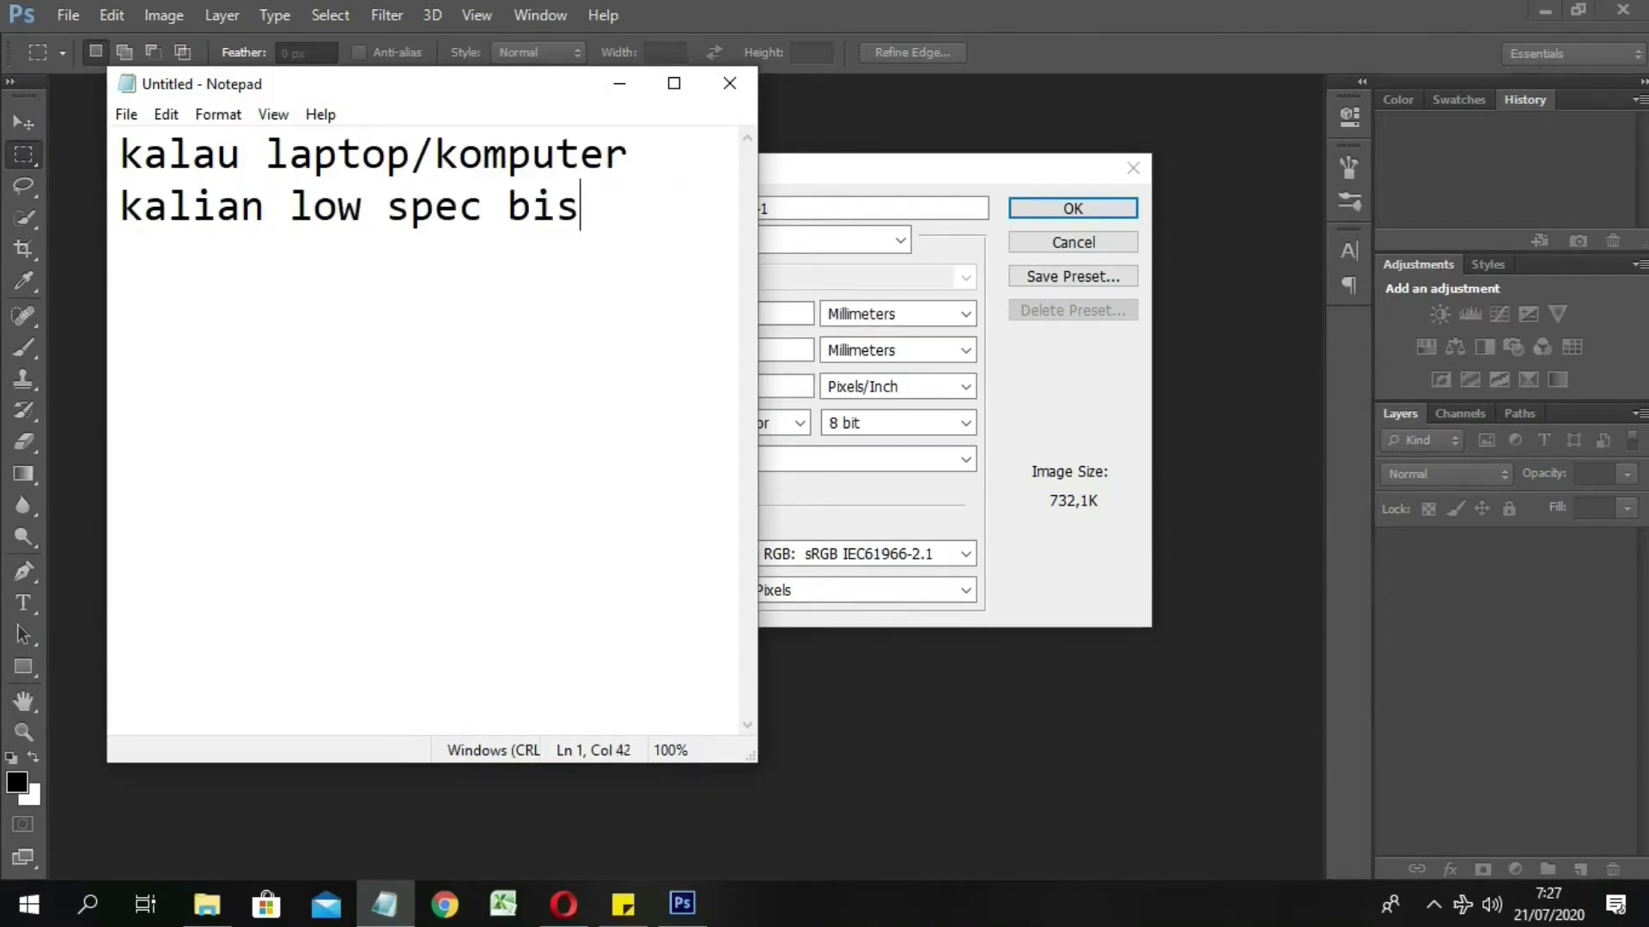
type("a ubah reso")
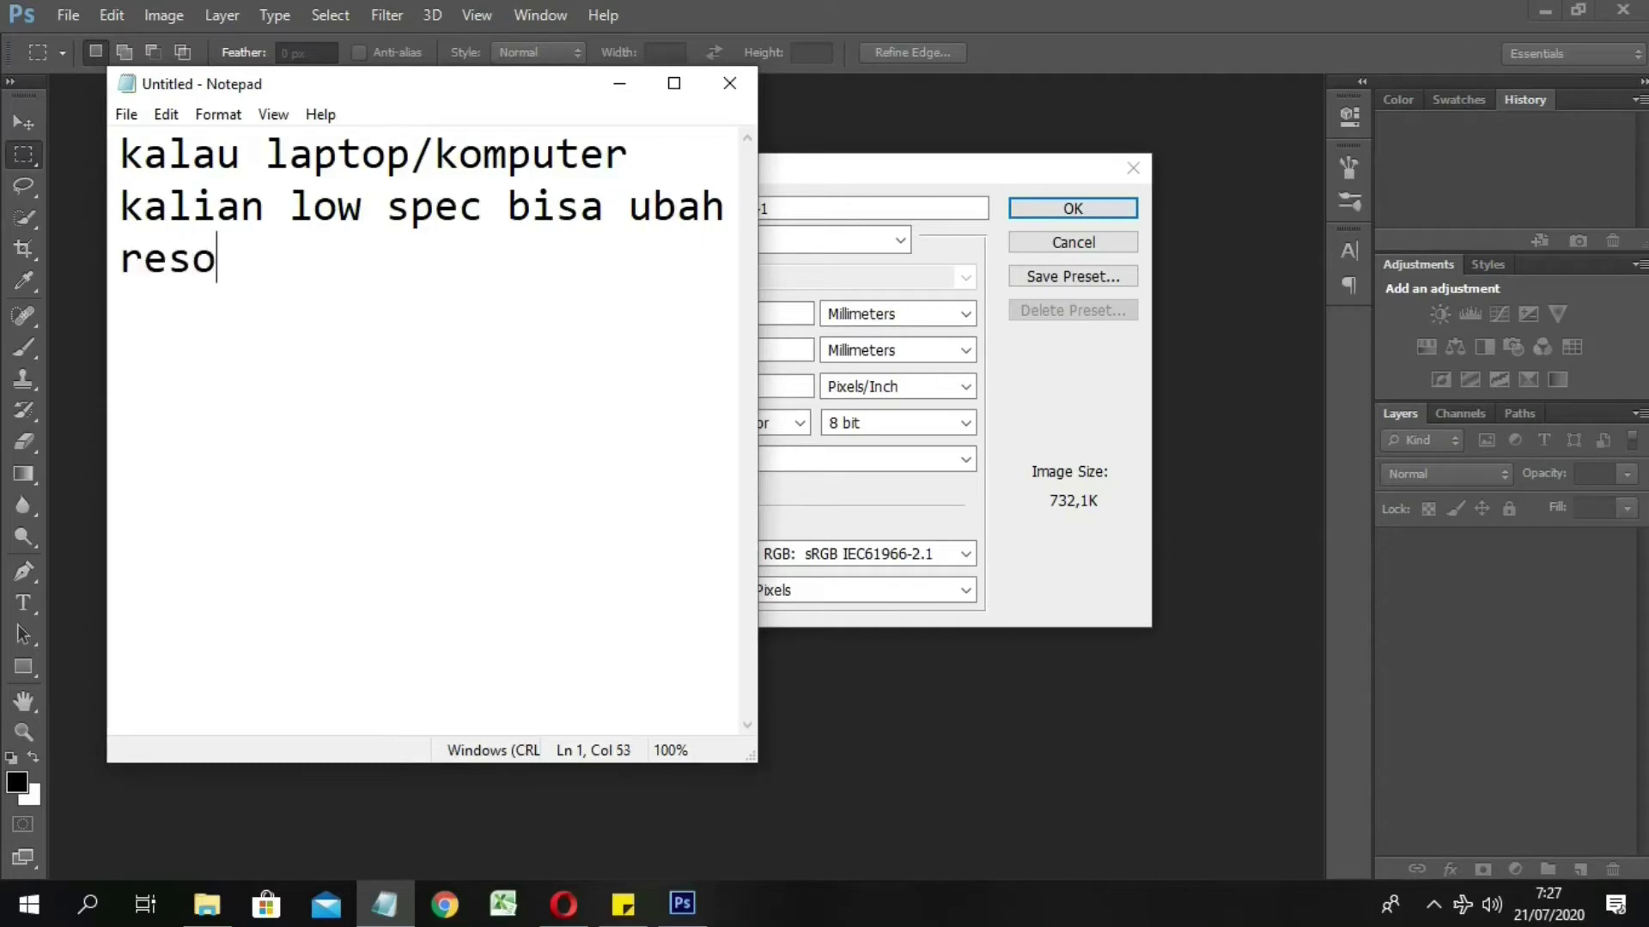
type("lusi ke ")
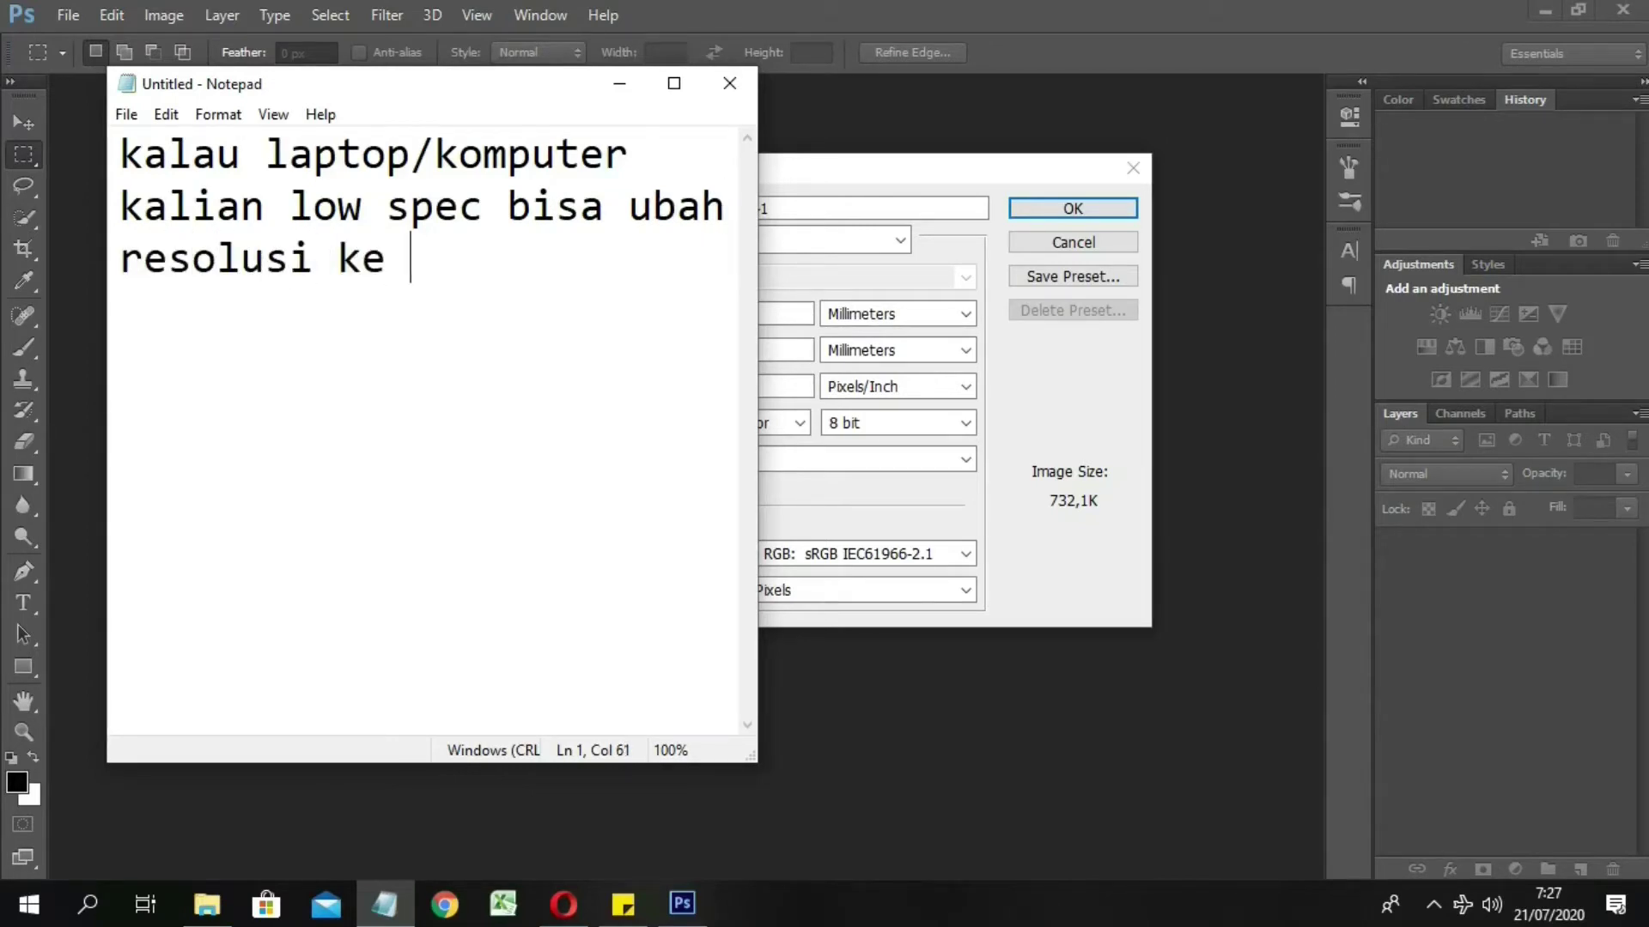
type("72  ")
type("jik")
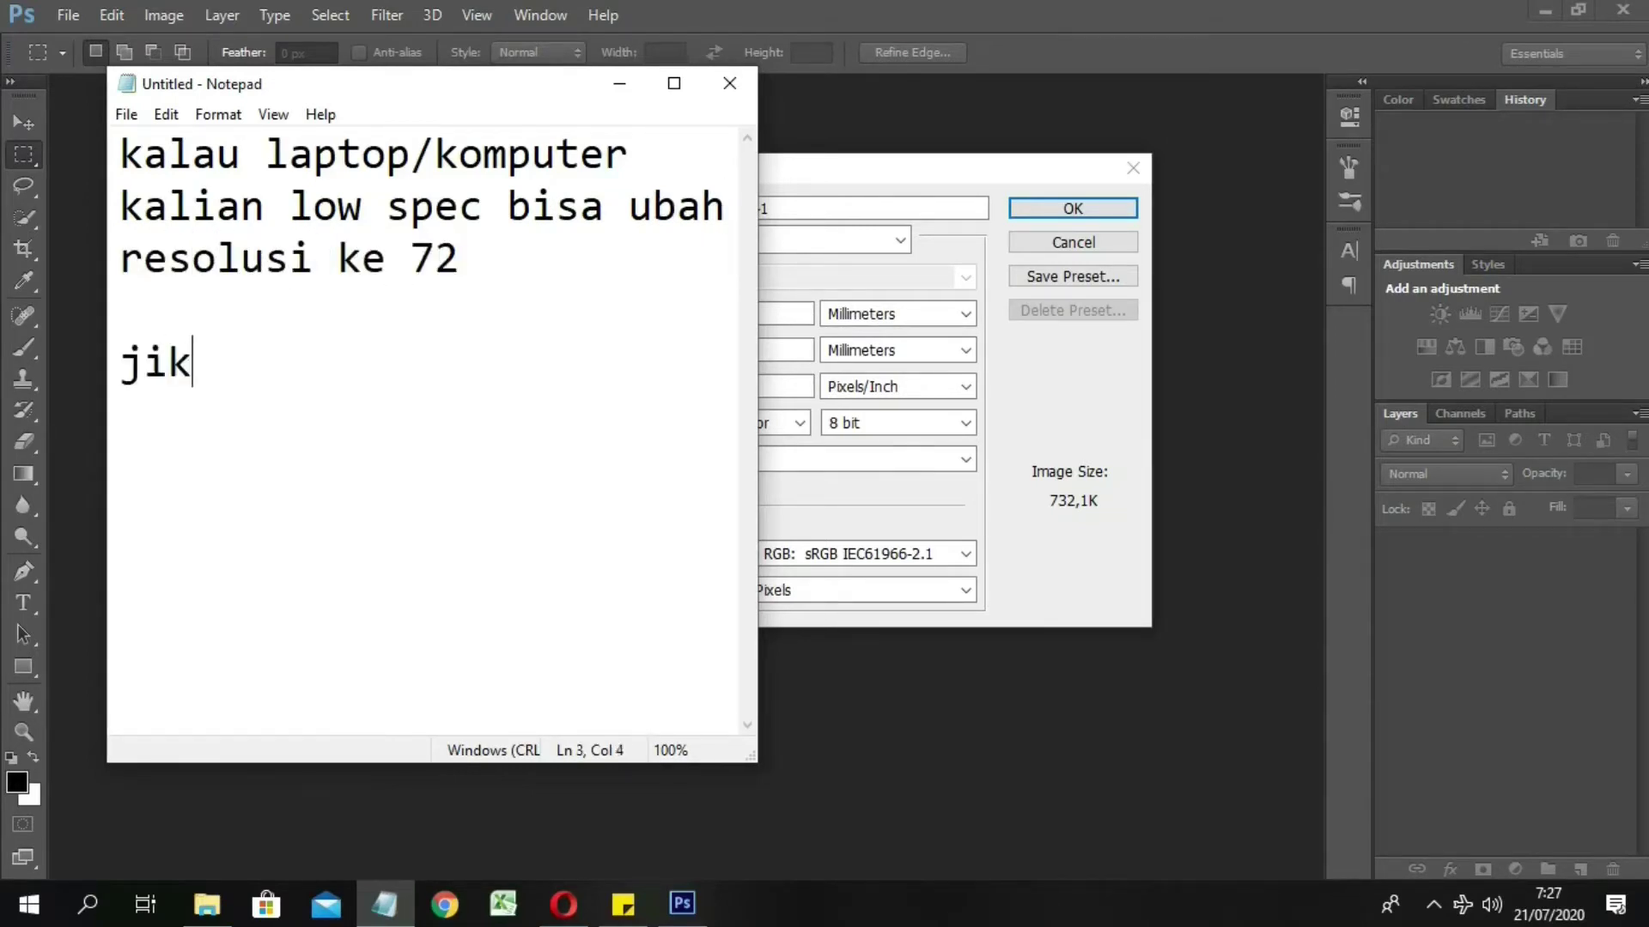
type("a bagus")
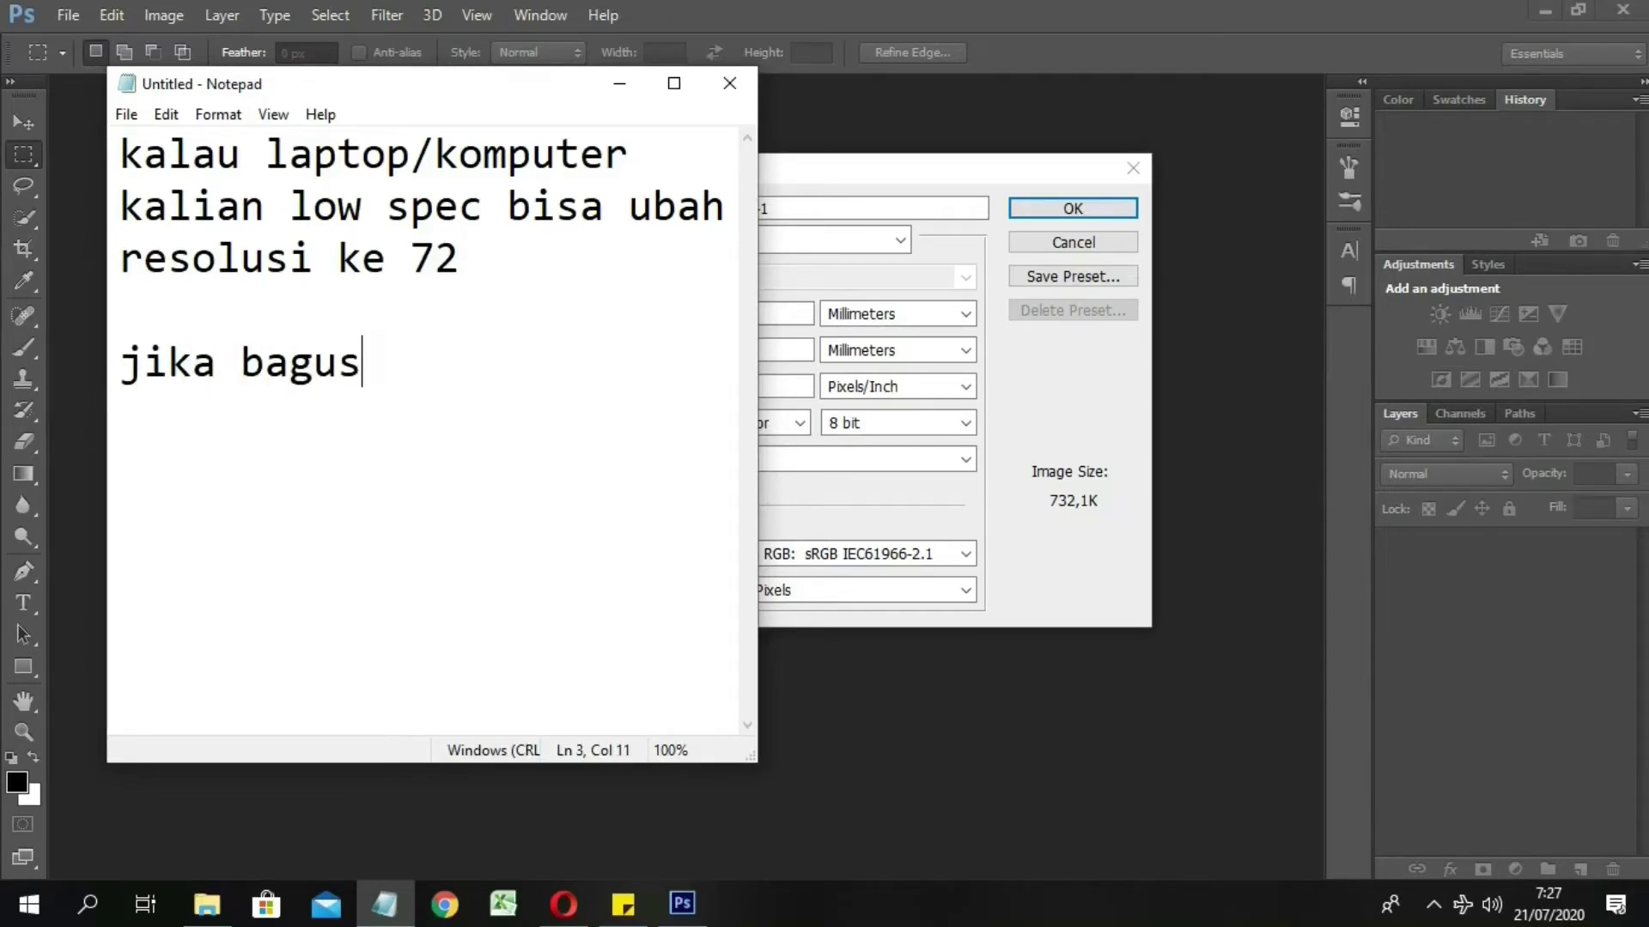
key("BackSpace")
key("BackSpace")
key("BackSpace")
key("BackSpace")
key("BackSpace")
Step: Add that high-spec machines keep 300 for printing, but 72 suffices without a print-out
type("hi")
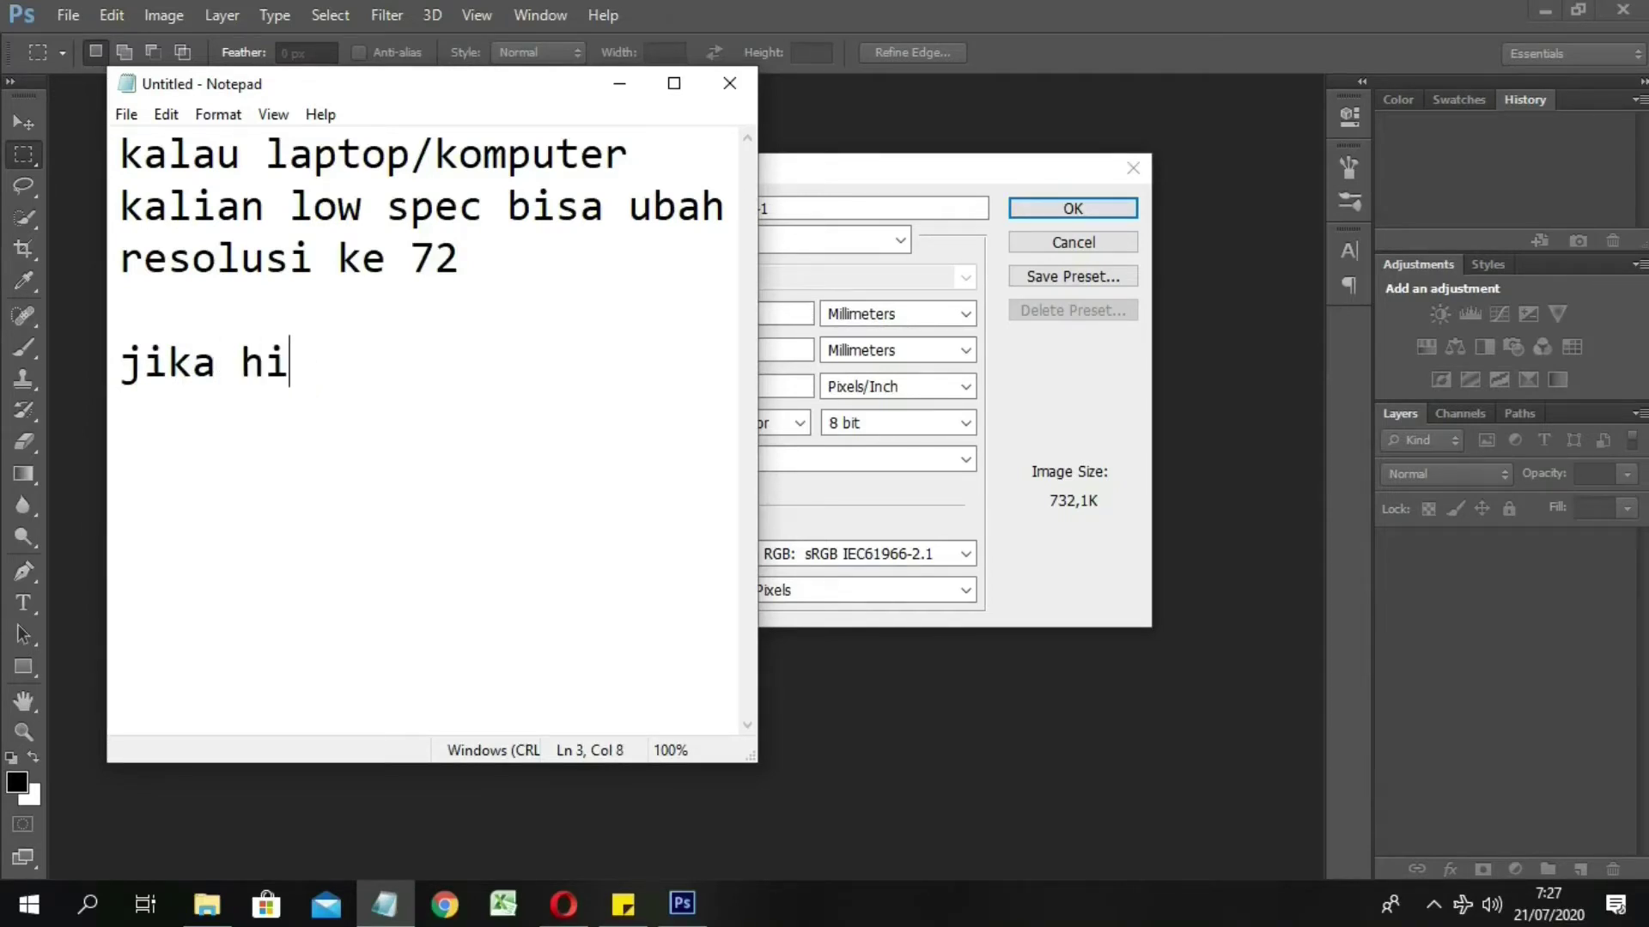
type("gh sepc ")
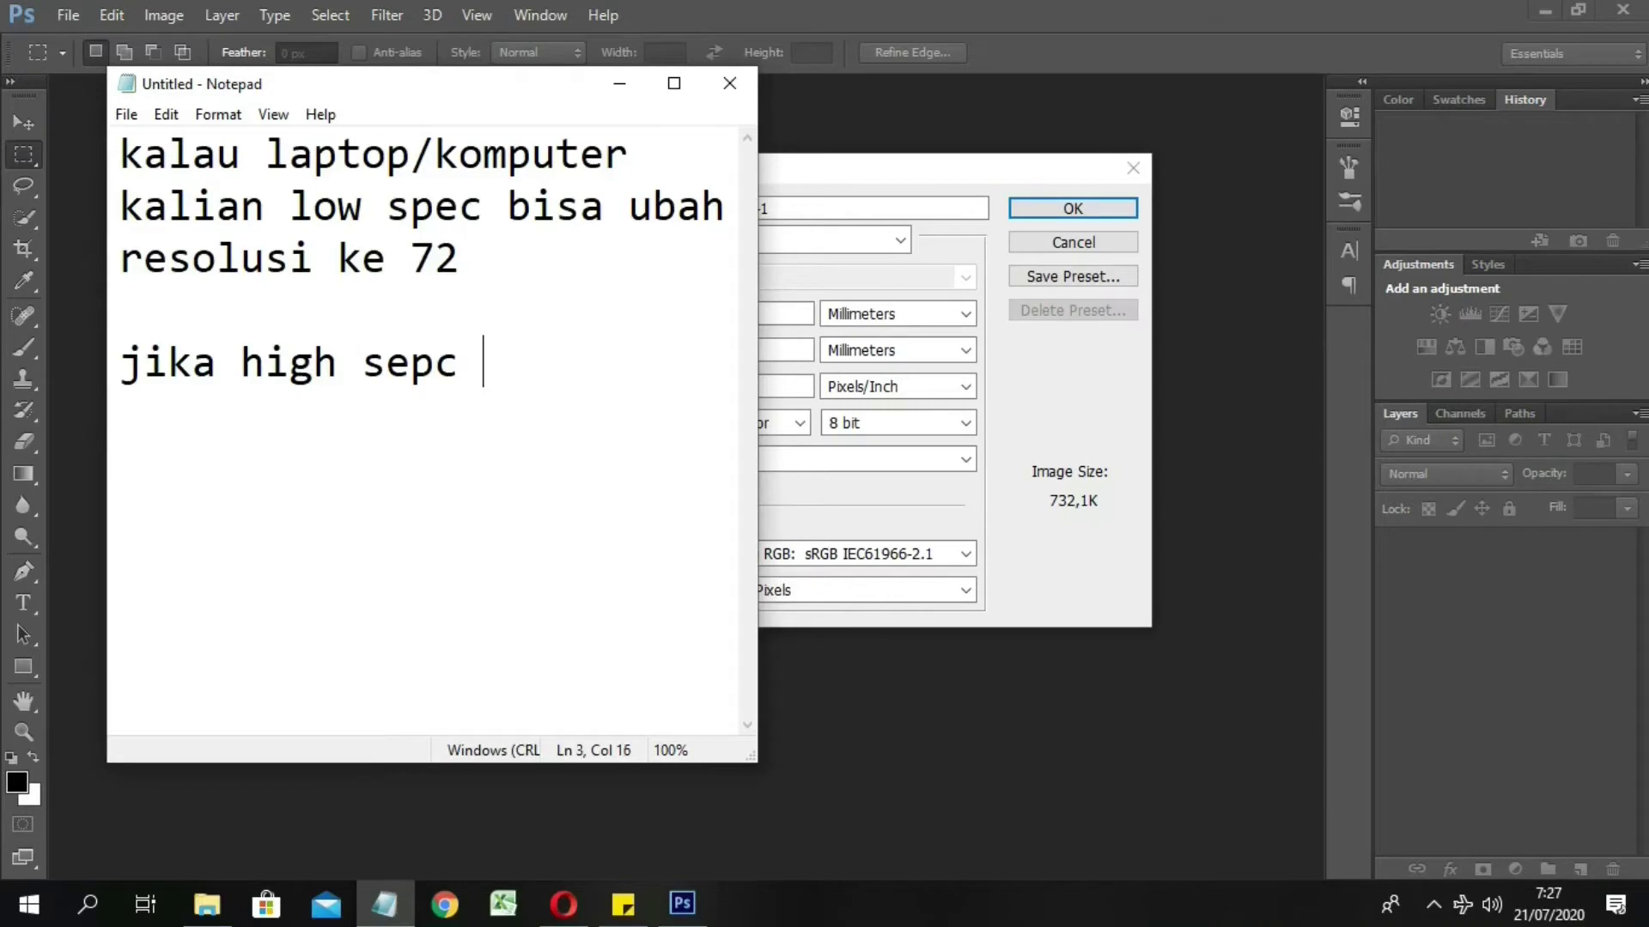
type("bisa te")
key("BackSpace")
type("tetep")
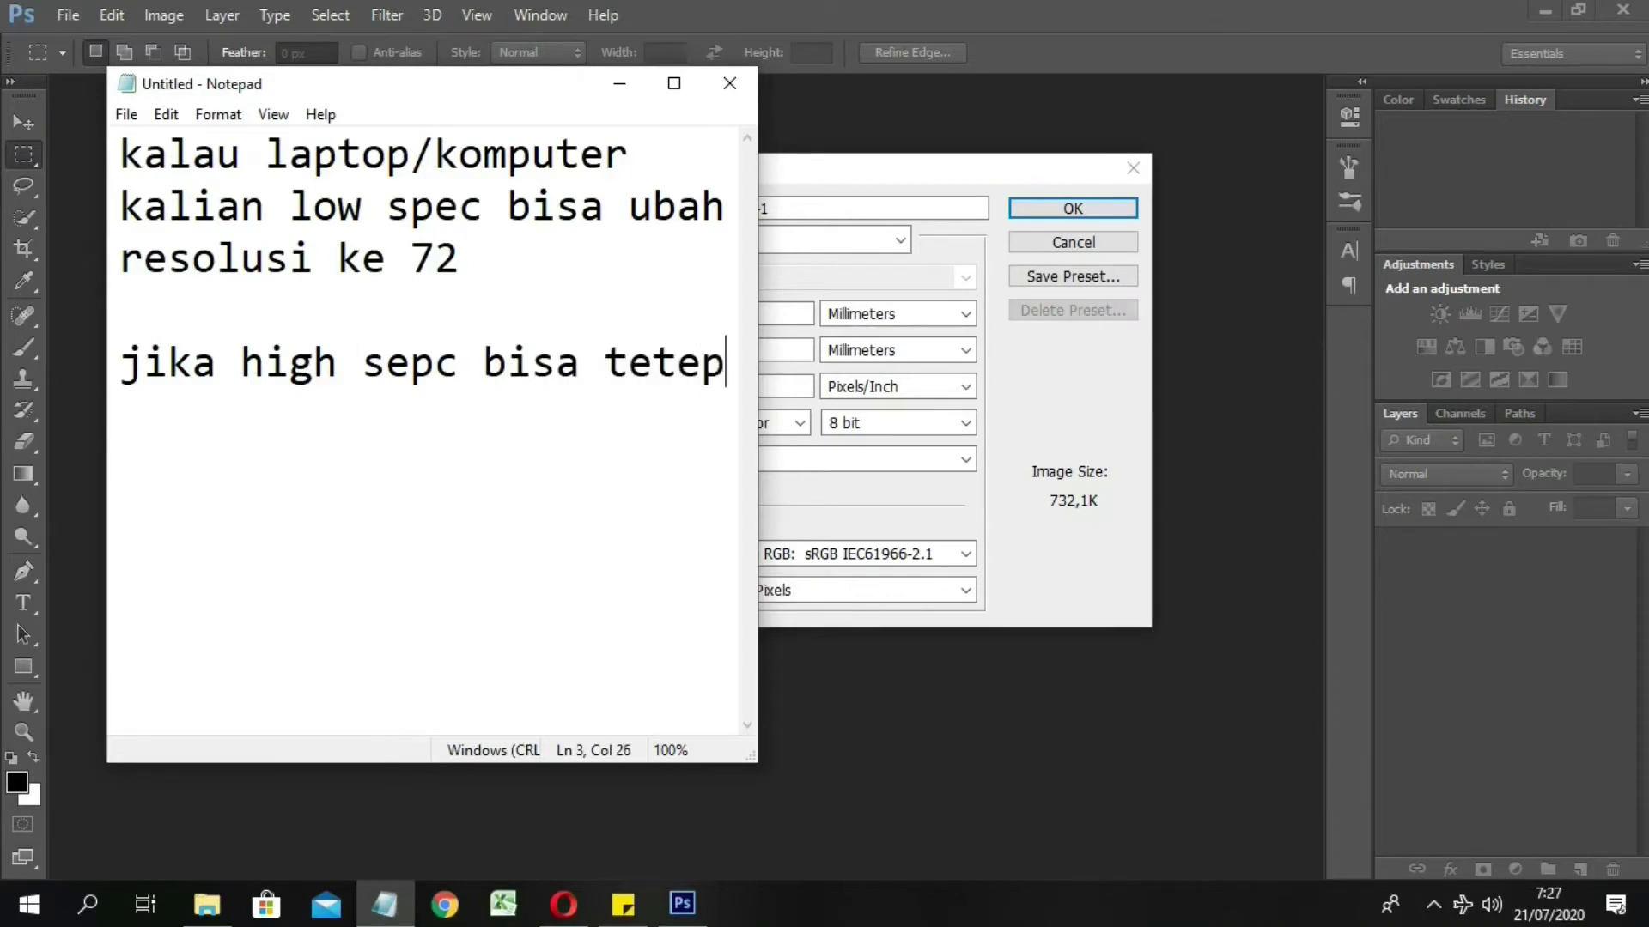
key("BackSpace")
key("BackSpace")
type("ap 300")
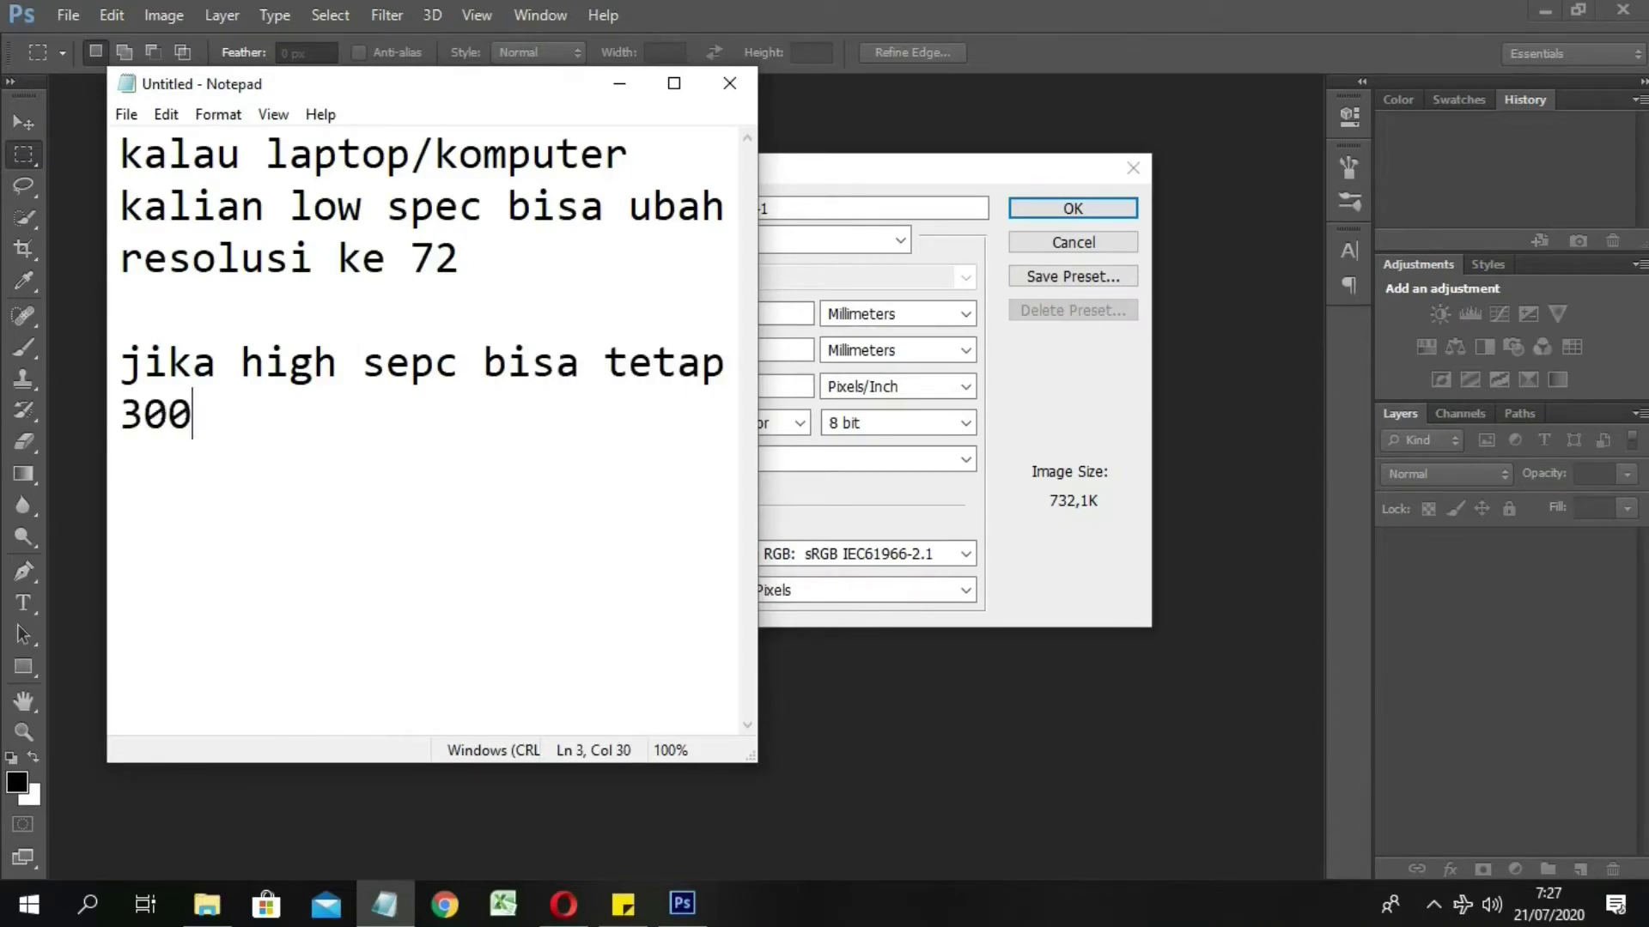
type(", resou")
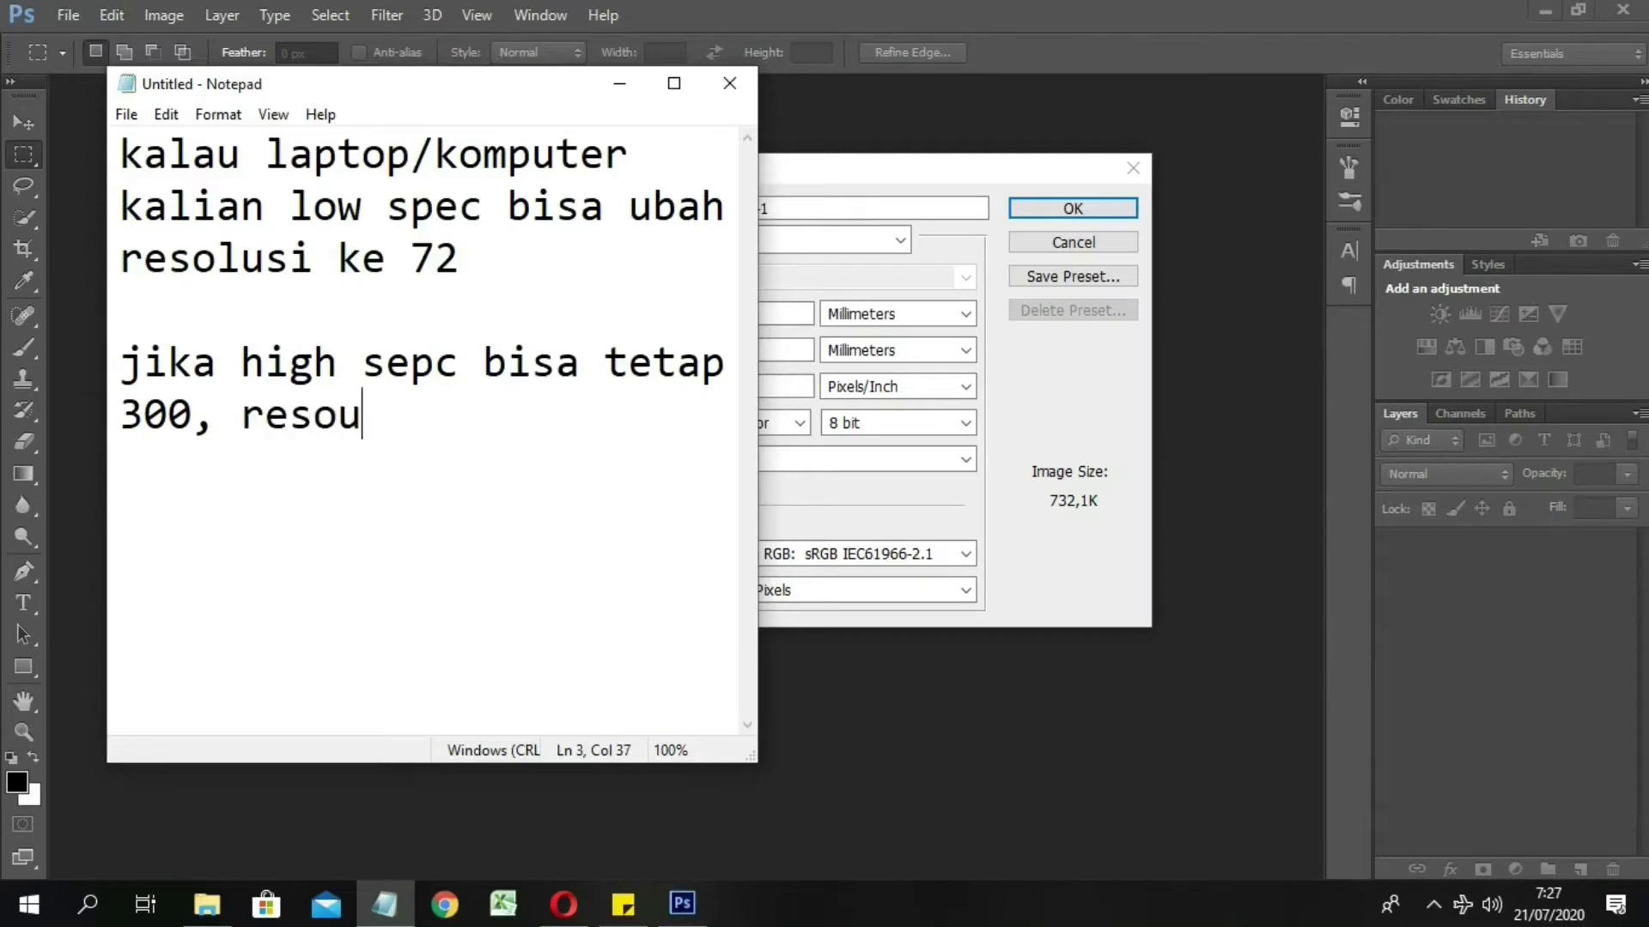
type("lusi 300 d")
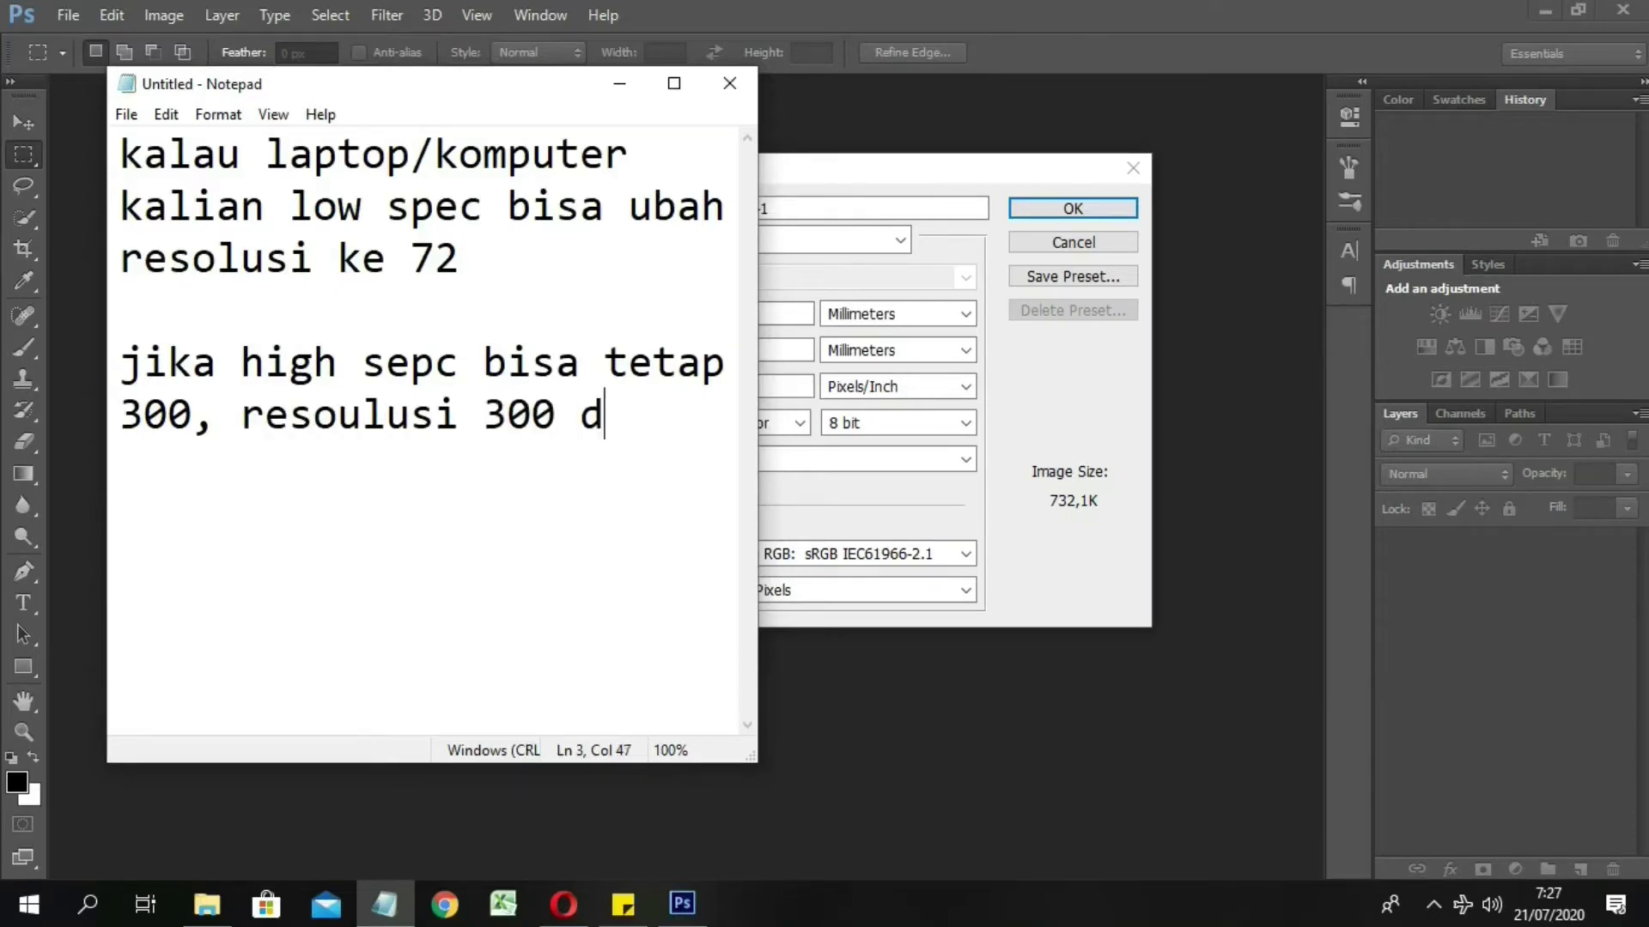
type("ih")
key("BackSpace")
type("gunakan")
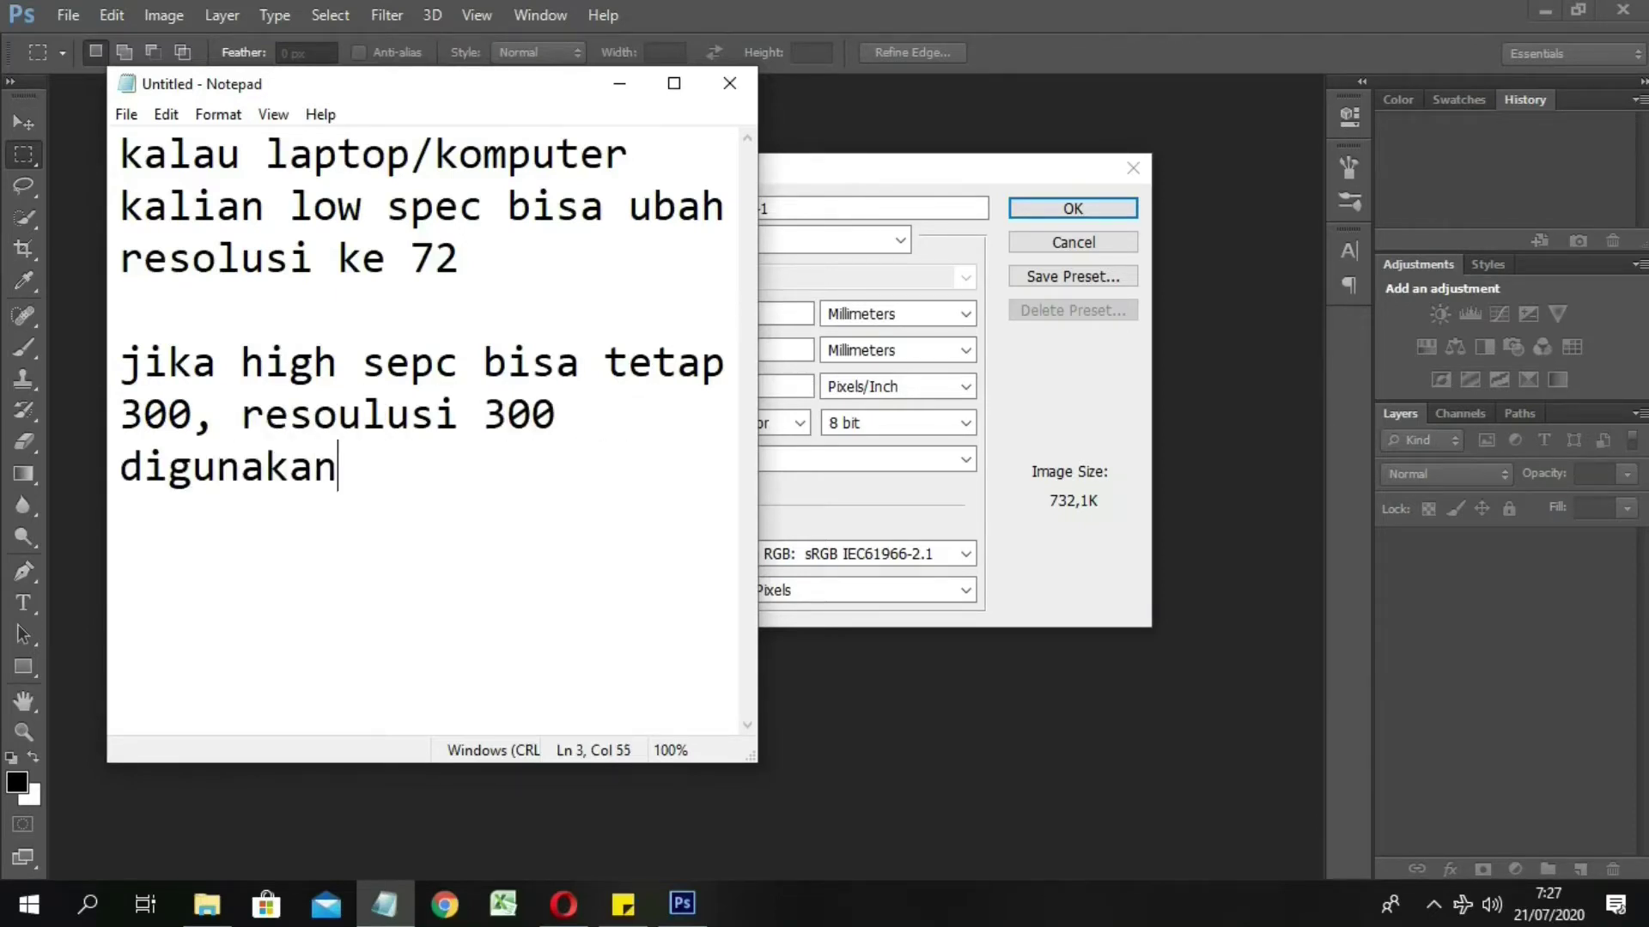
type(" agar")
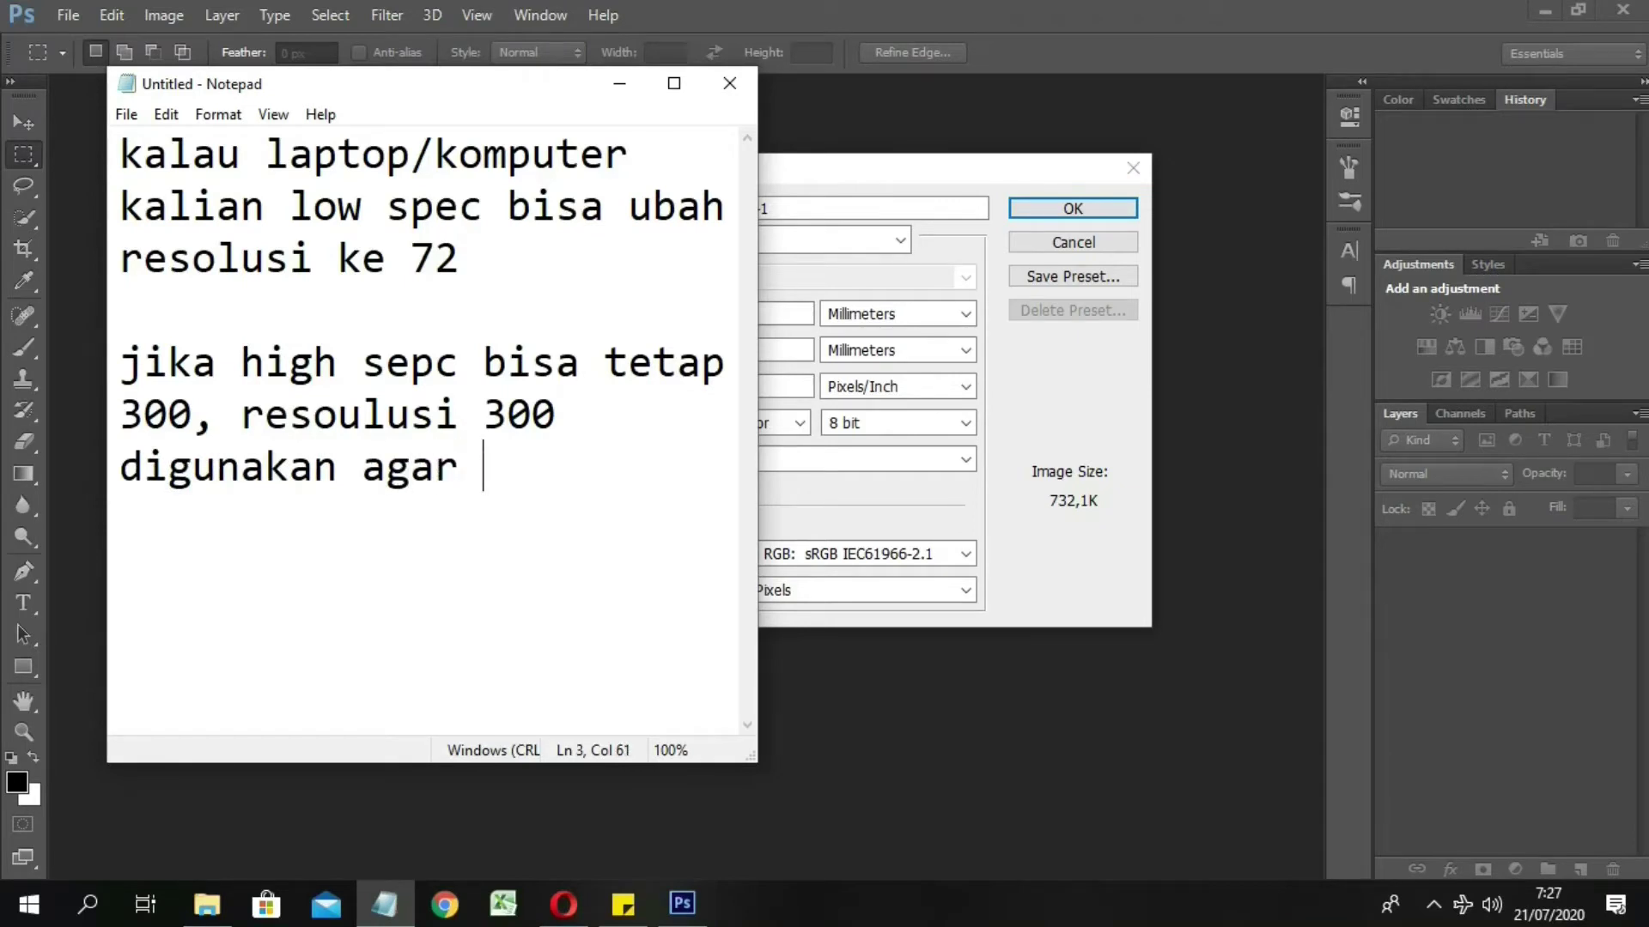
key("BackSpace")
key("BackSpace")
key("BackSpace")
key("BackSpace")
key("BackSpace")
type("u")
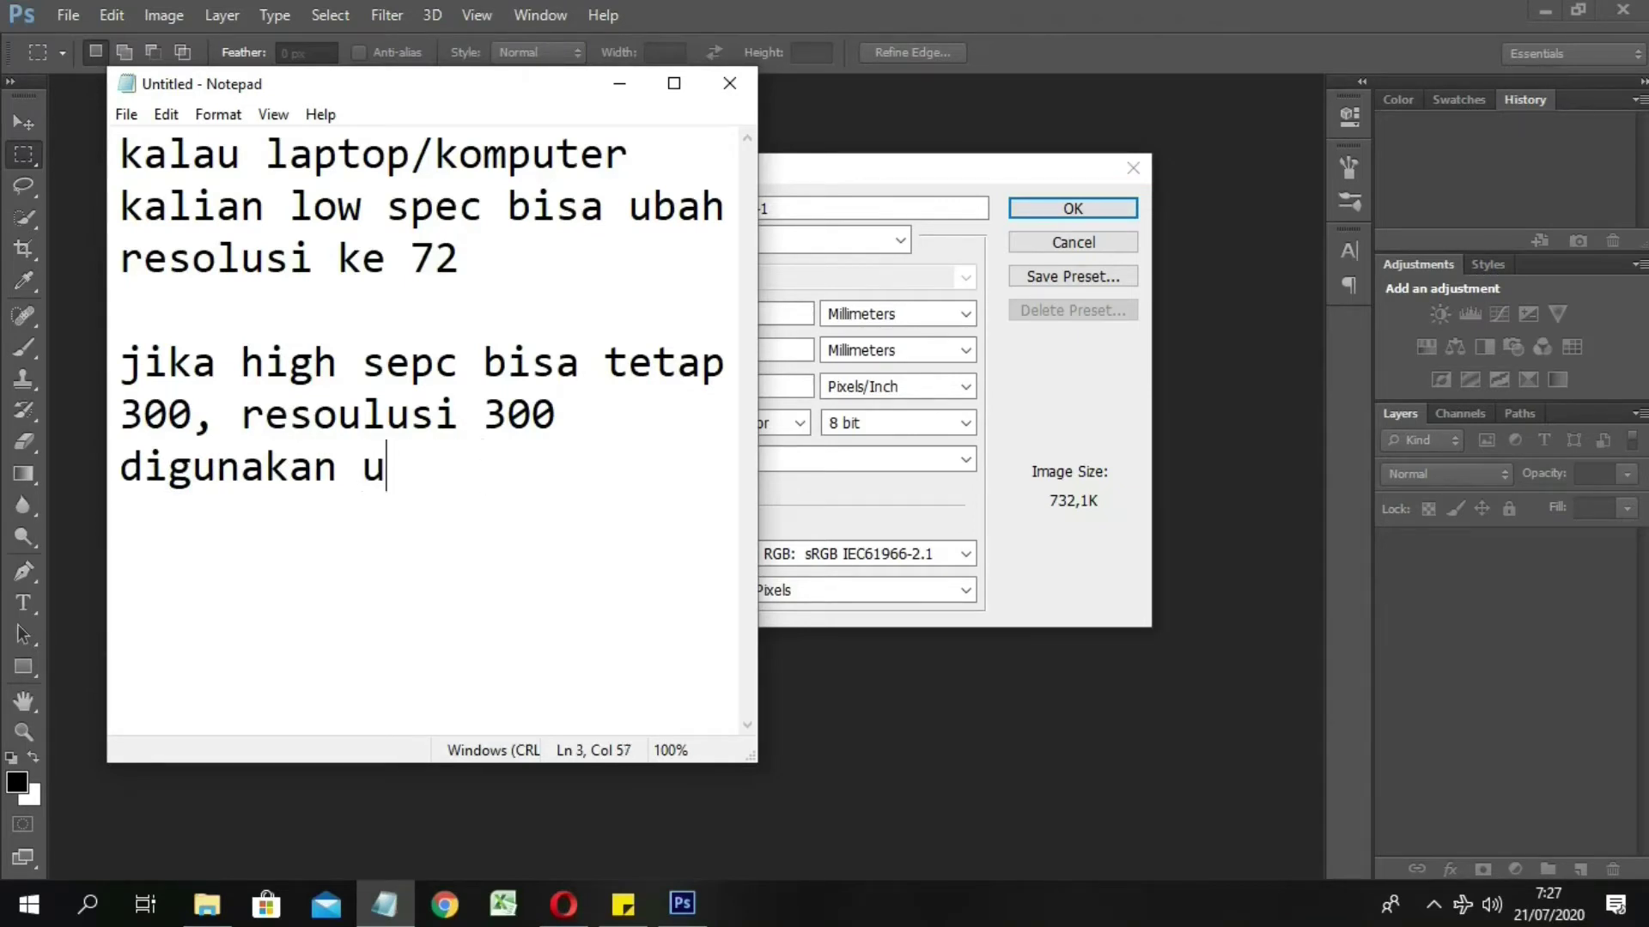
type("ntukdiceta")
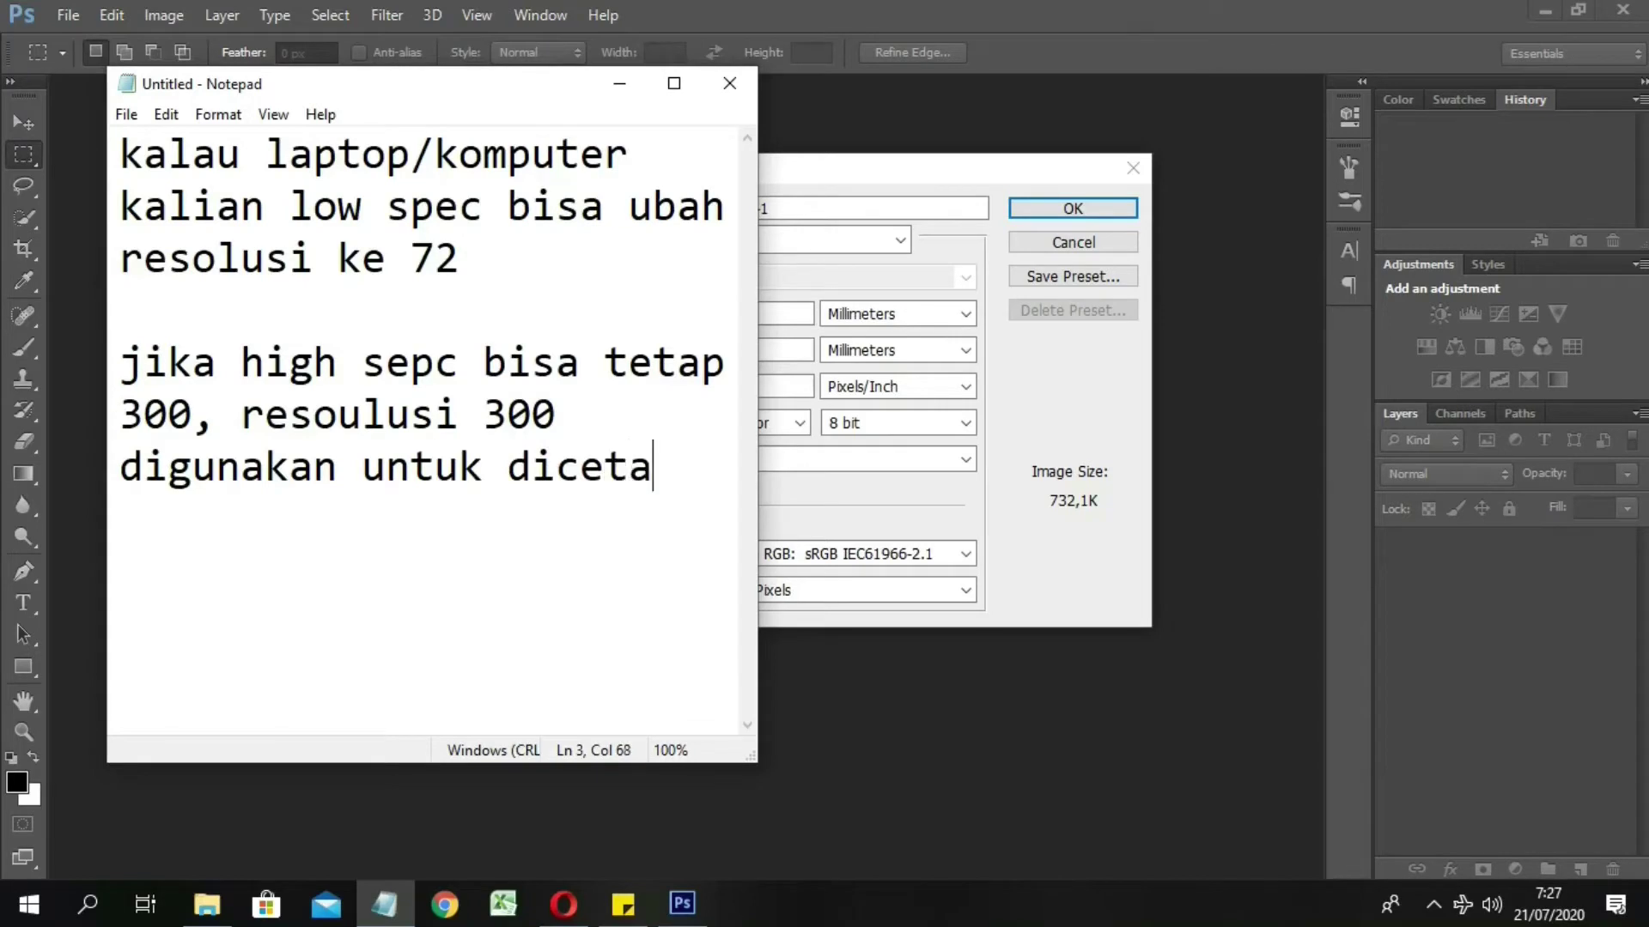
type("k/pri")
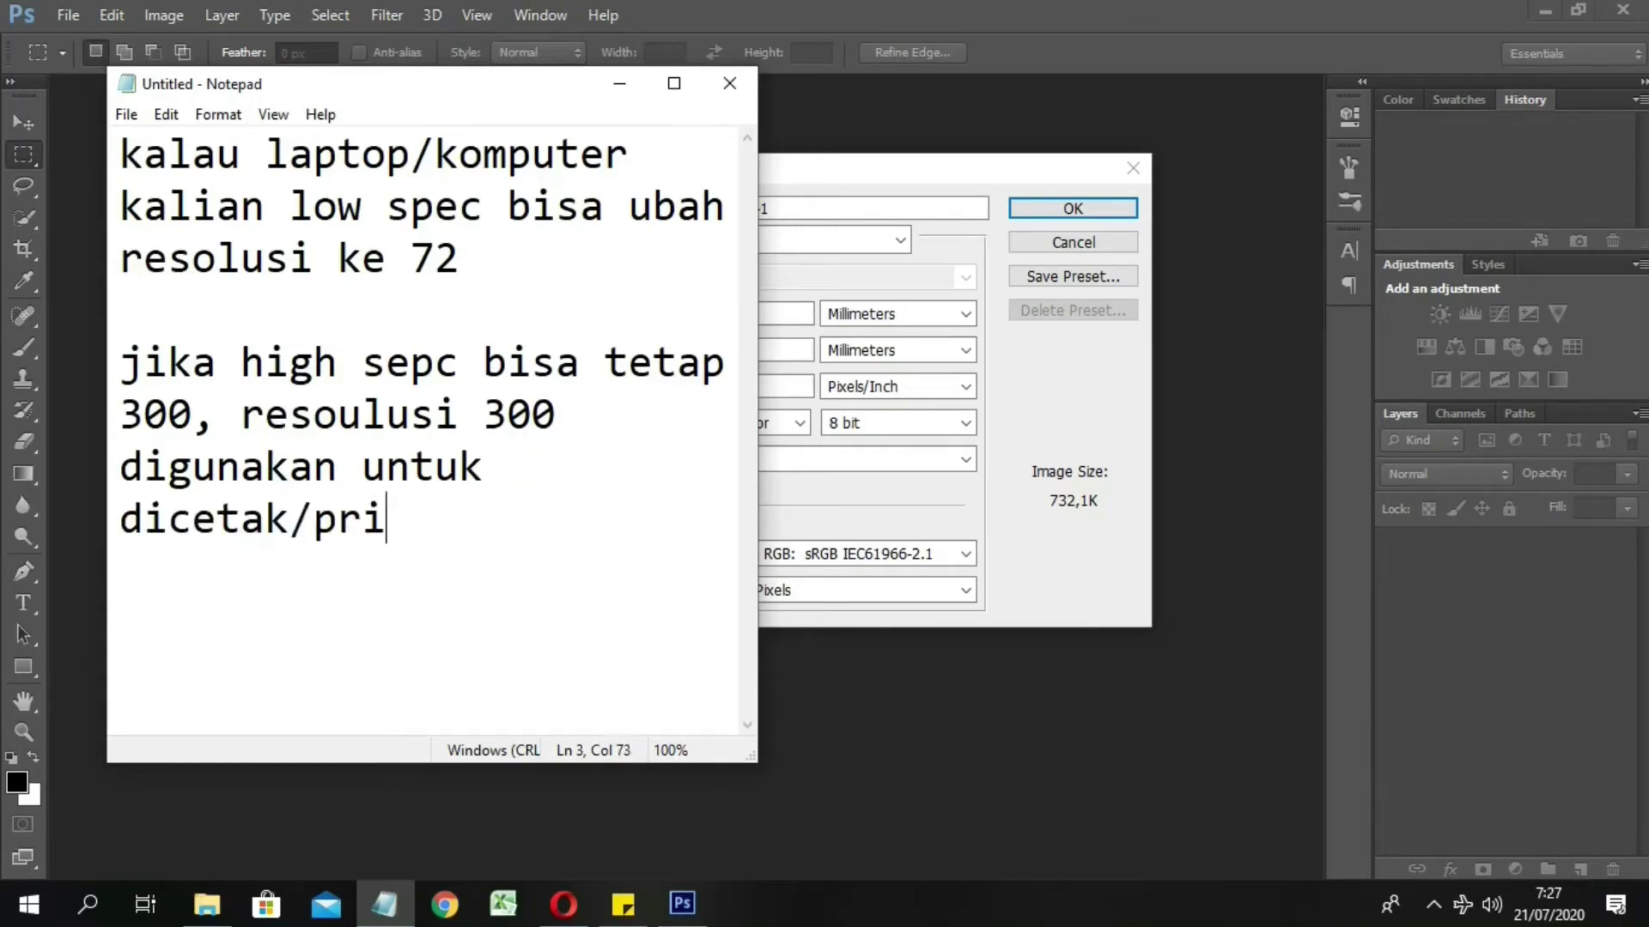
type("nt d")
type("adi ")
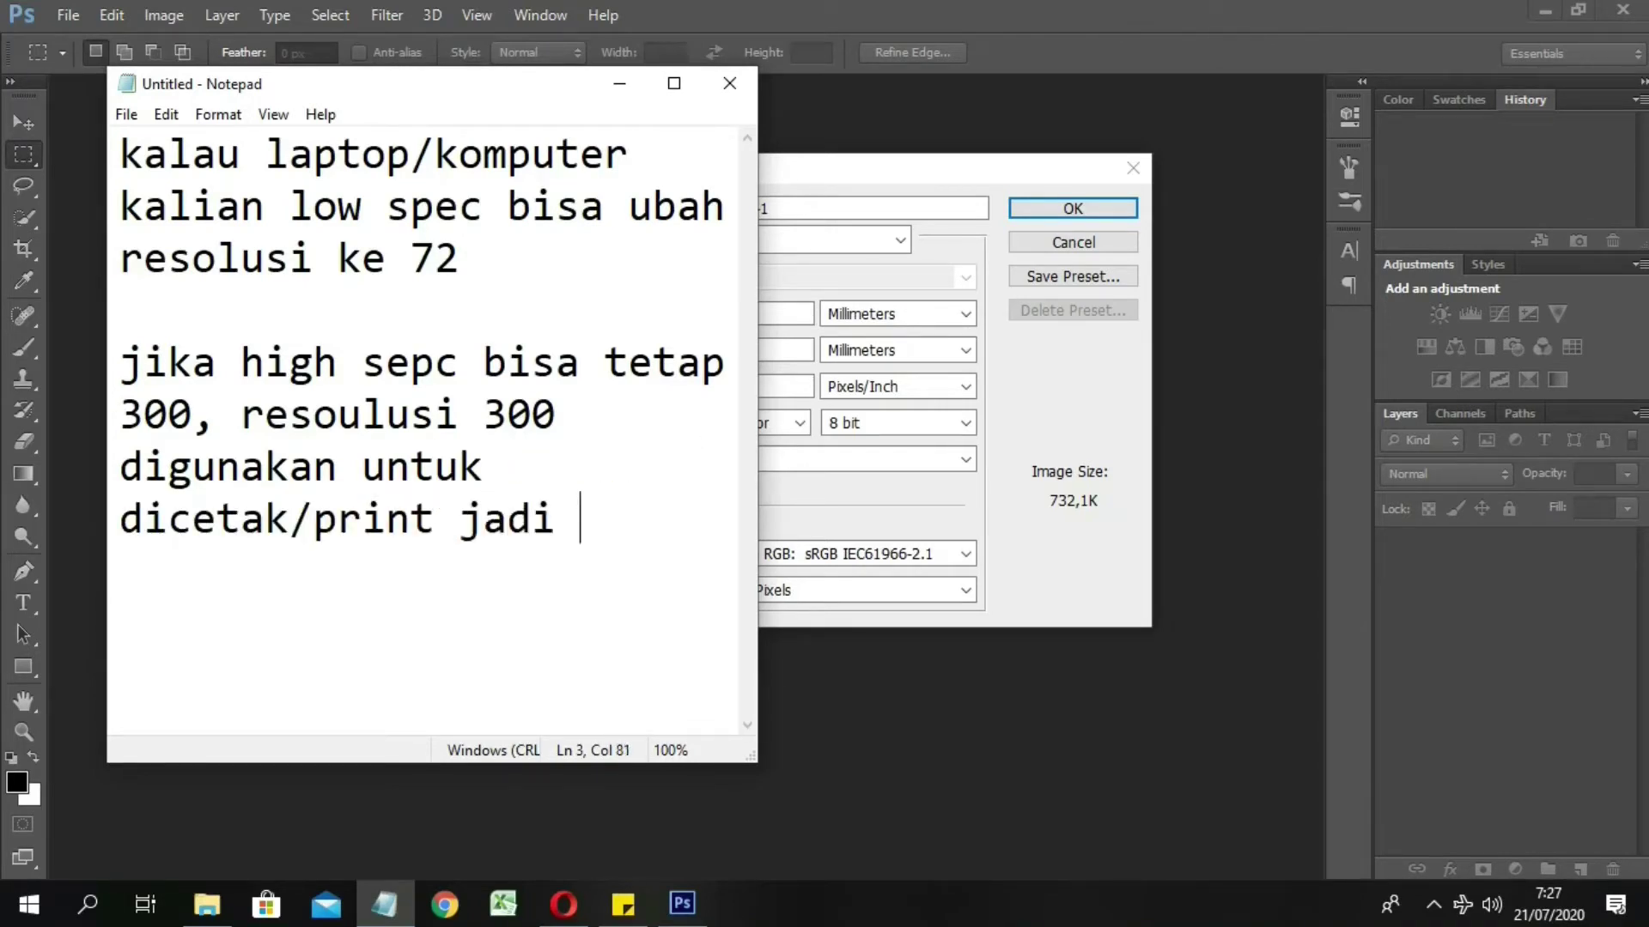
type("gambar tidak ")
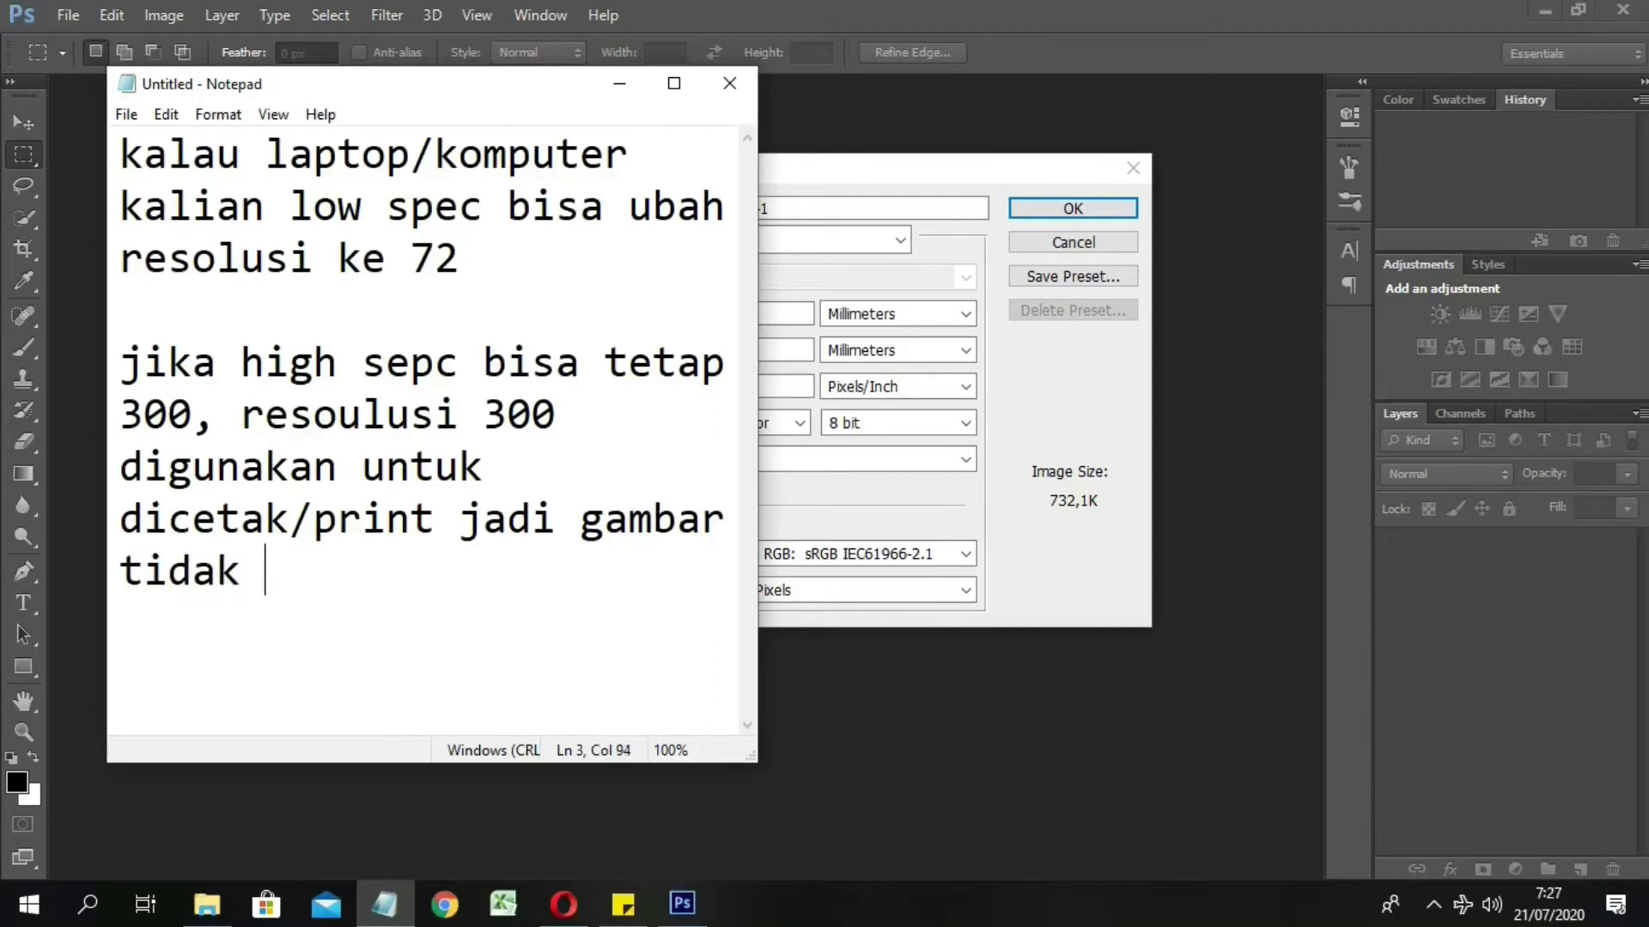
type("pecah")
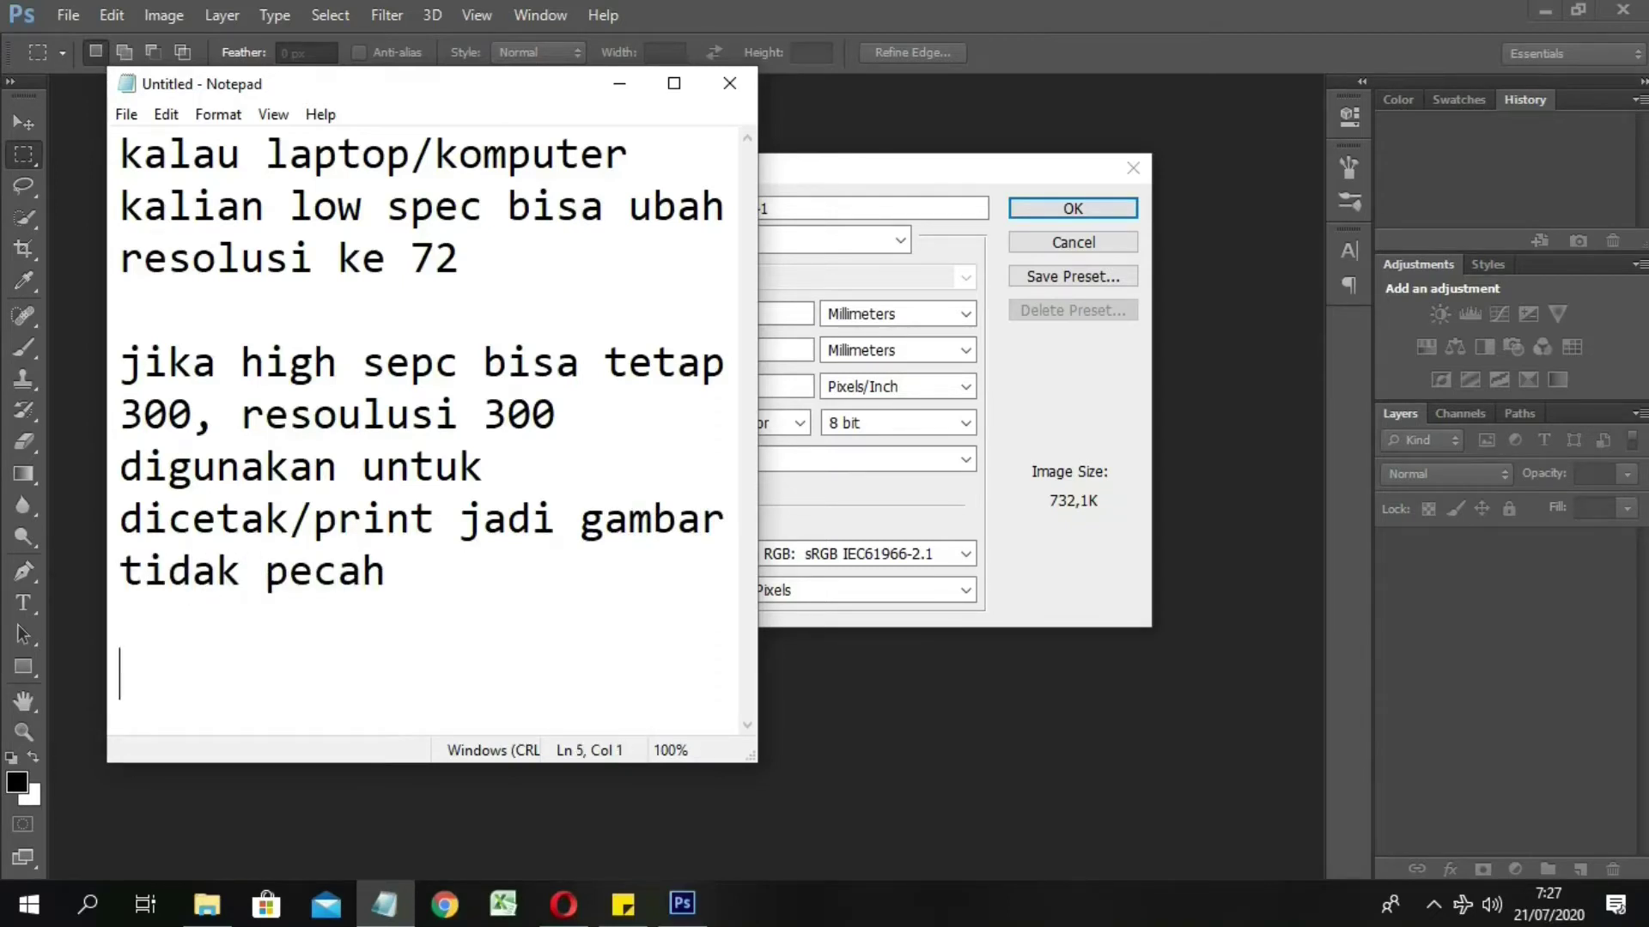
type("tapi karena ki")
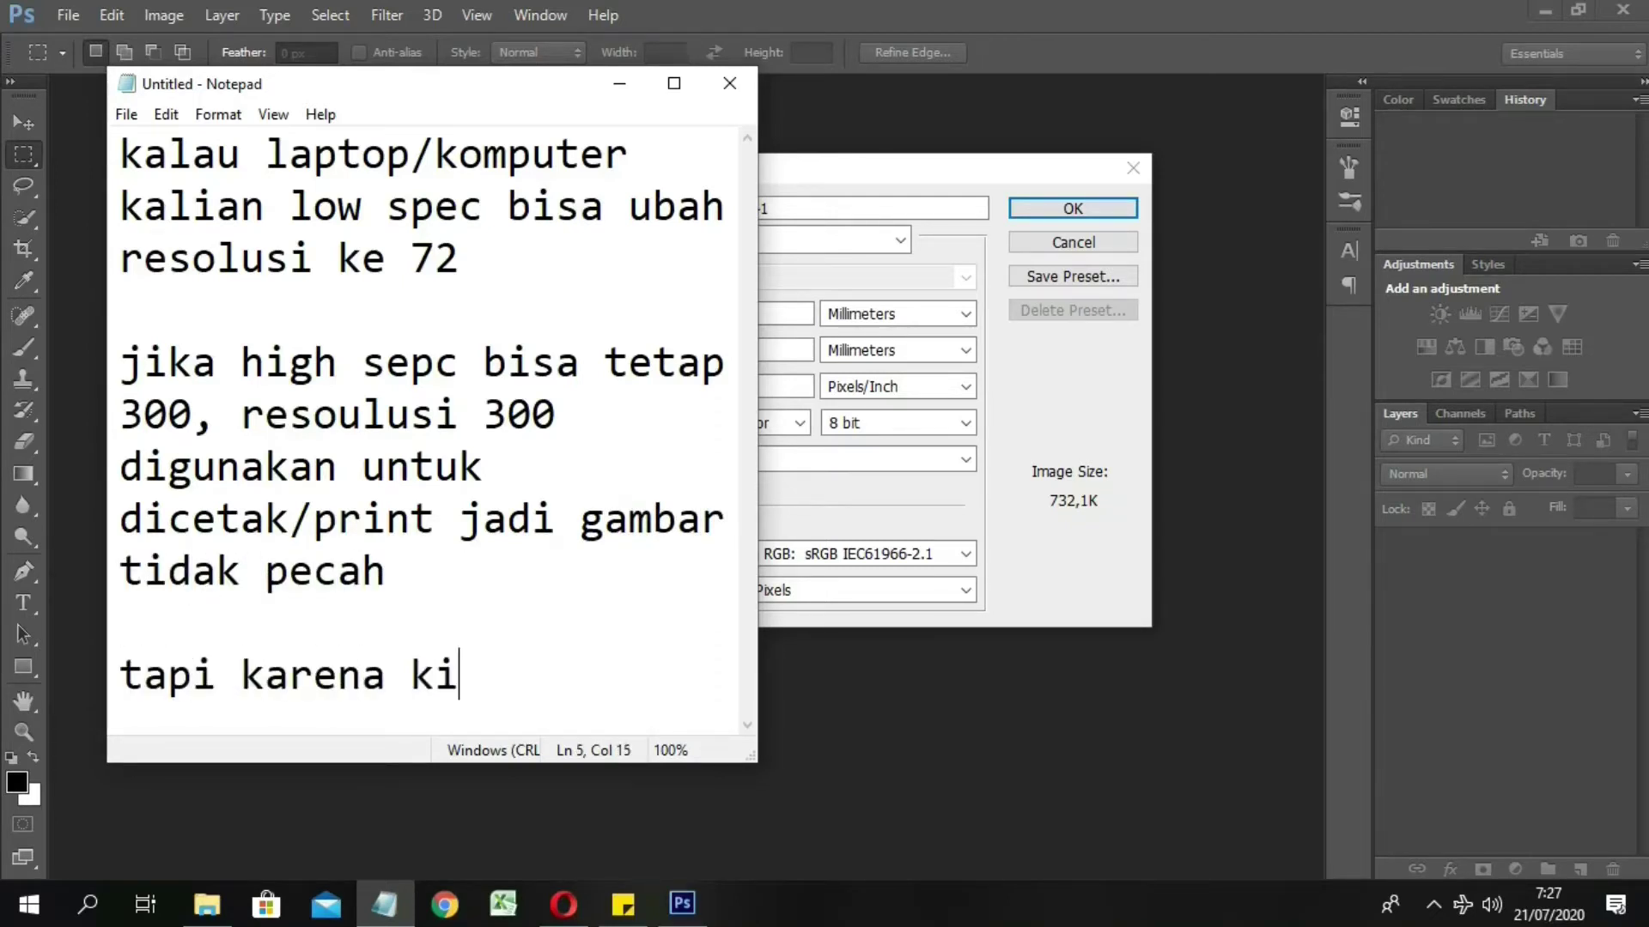
type("ta ngga butuh")
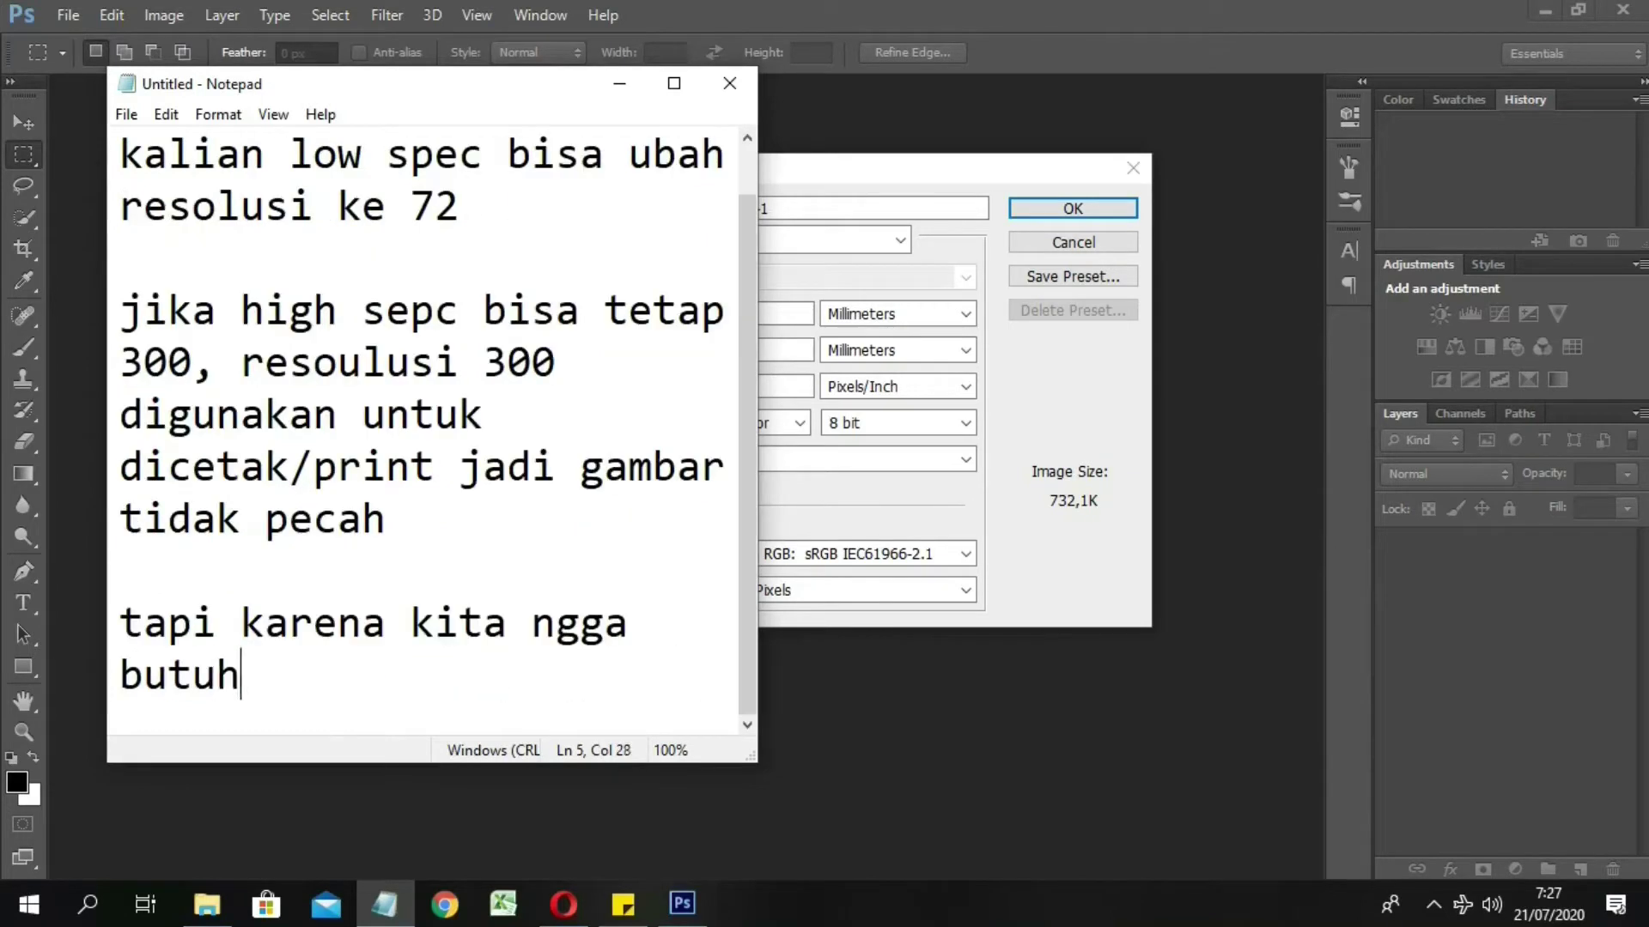
type(" di print ou")
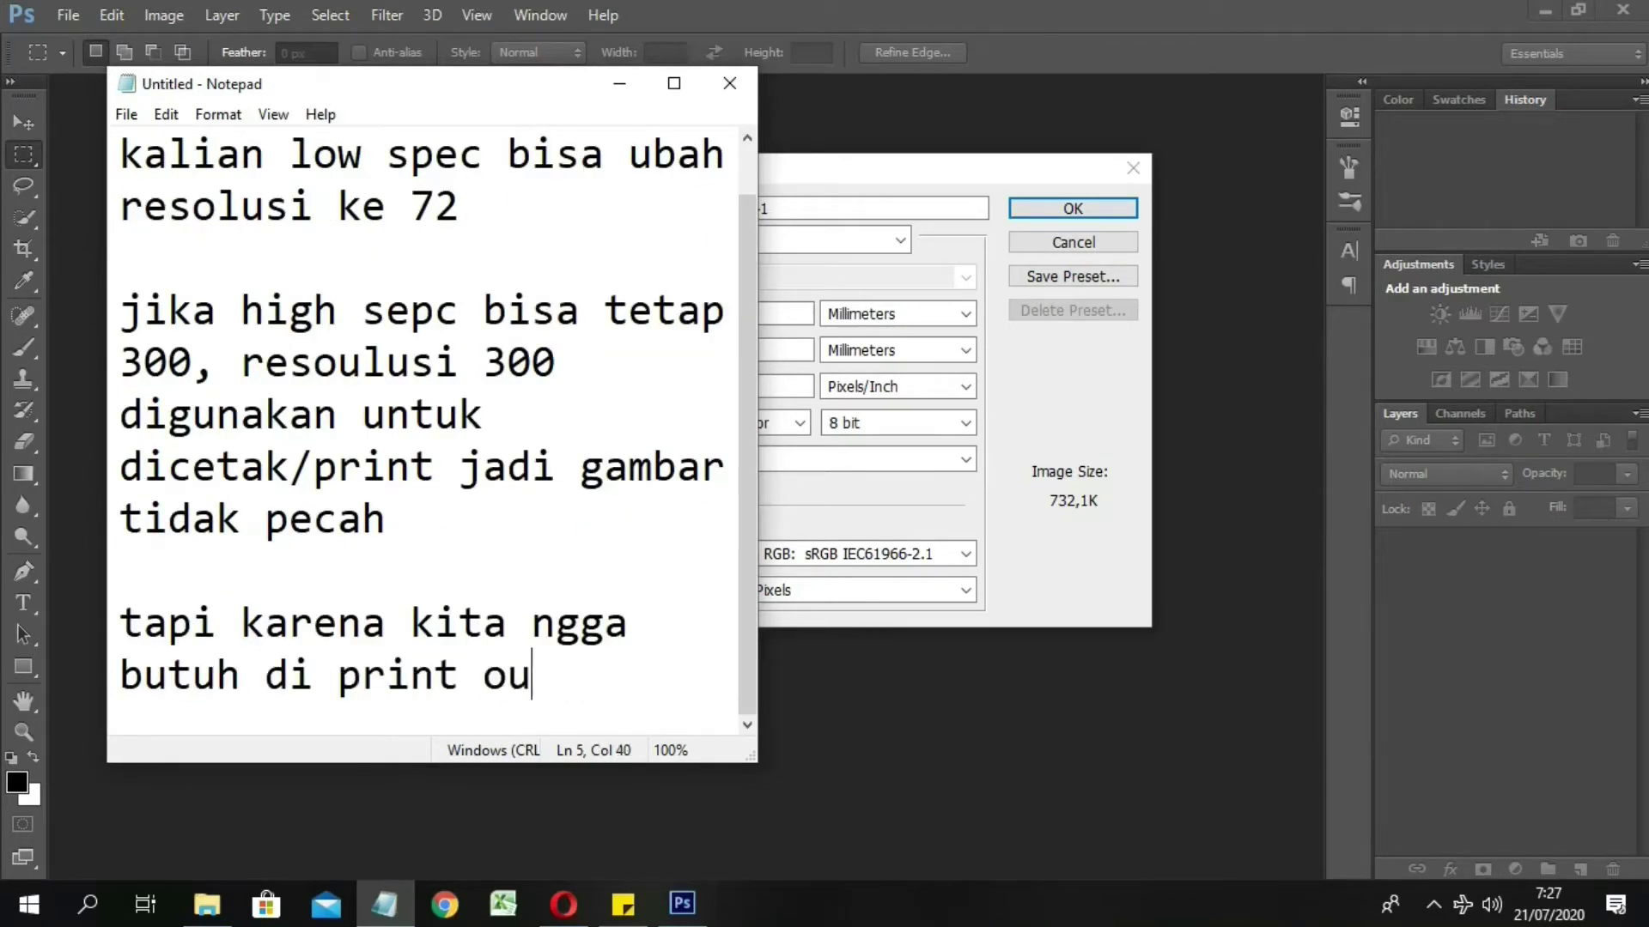
type("t jadi cu")
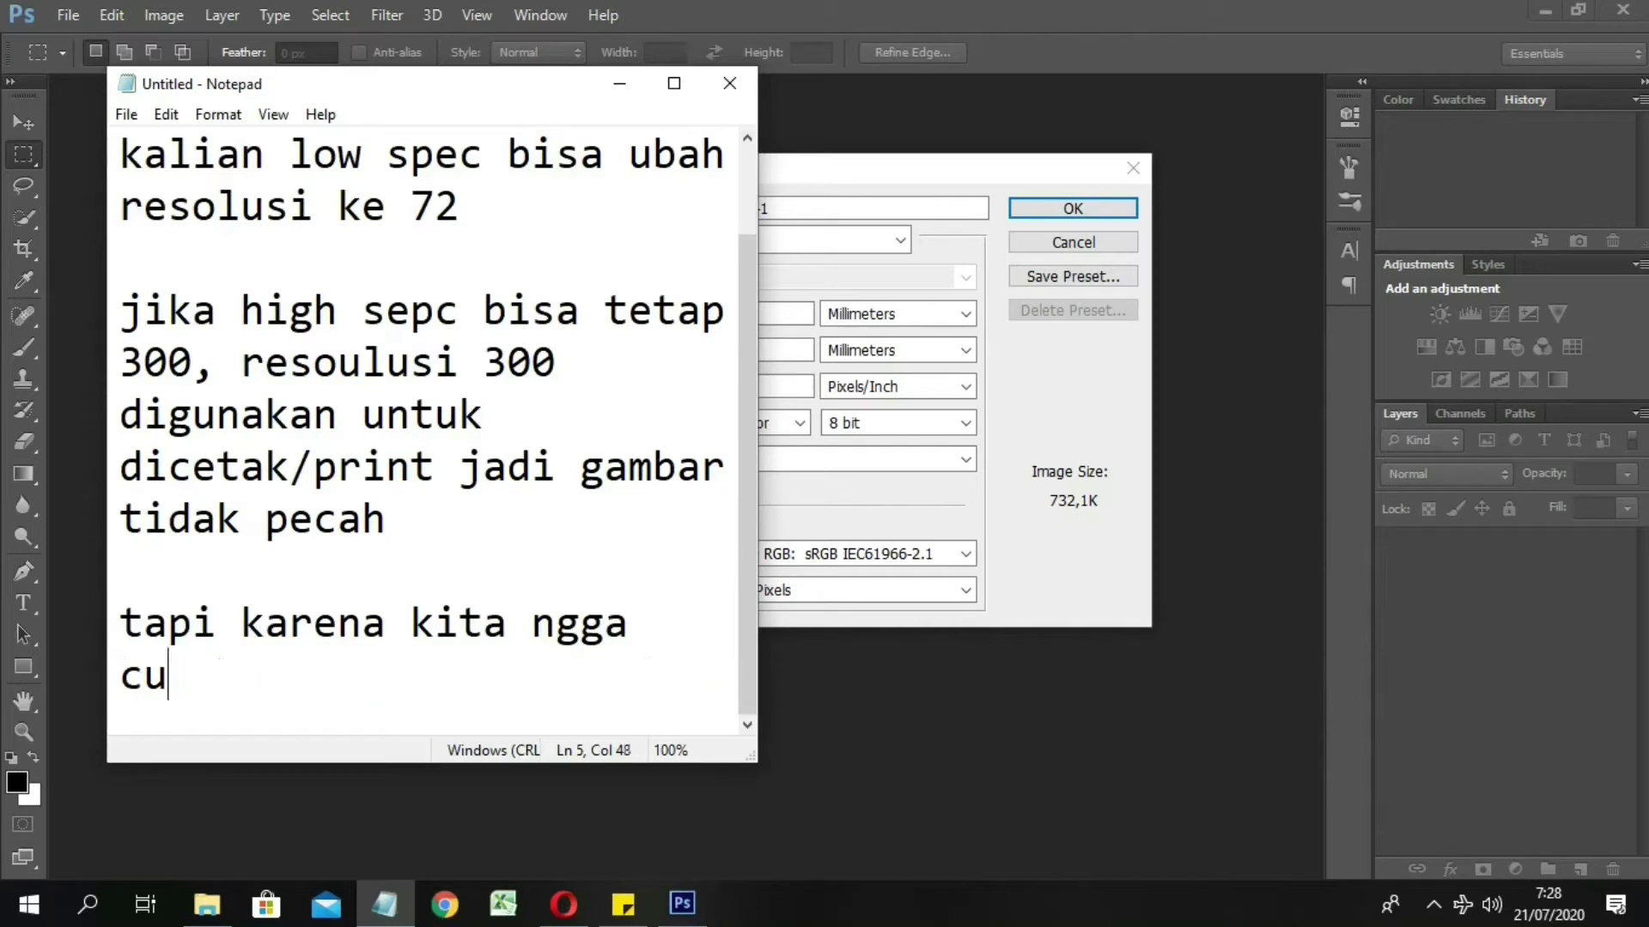
type("ku")
key("BackSpace")
key("BackSpace")
key("BackSpace")
key("BackSpace")
type("72")
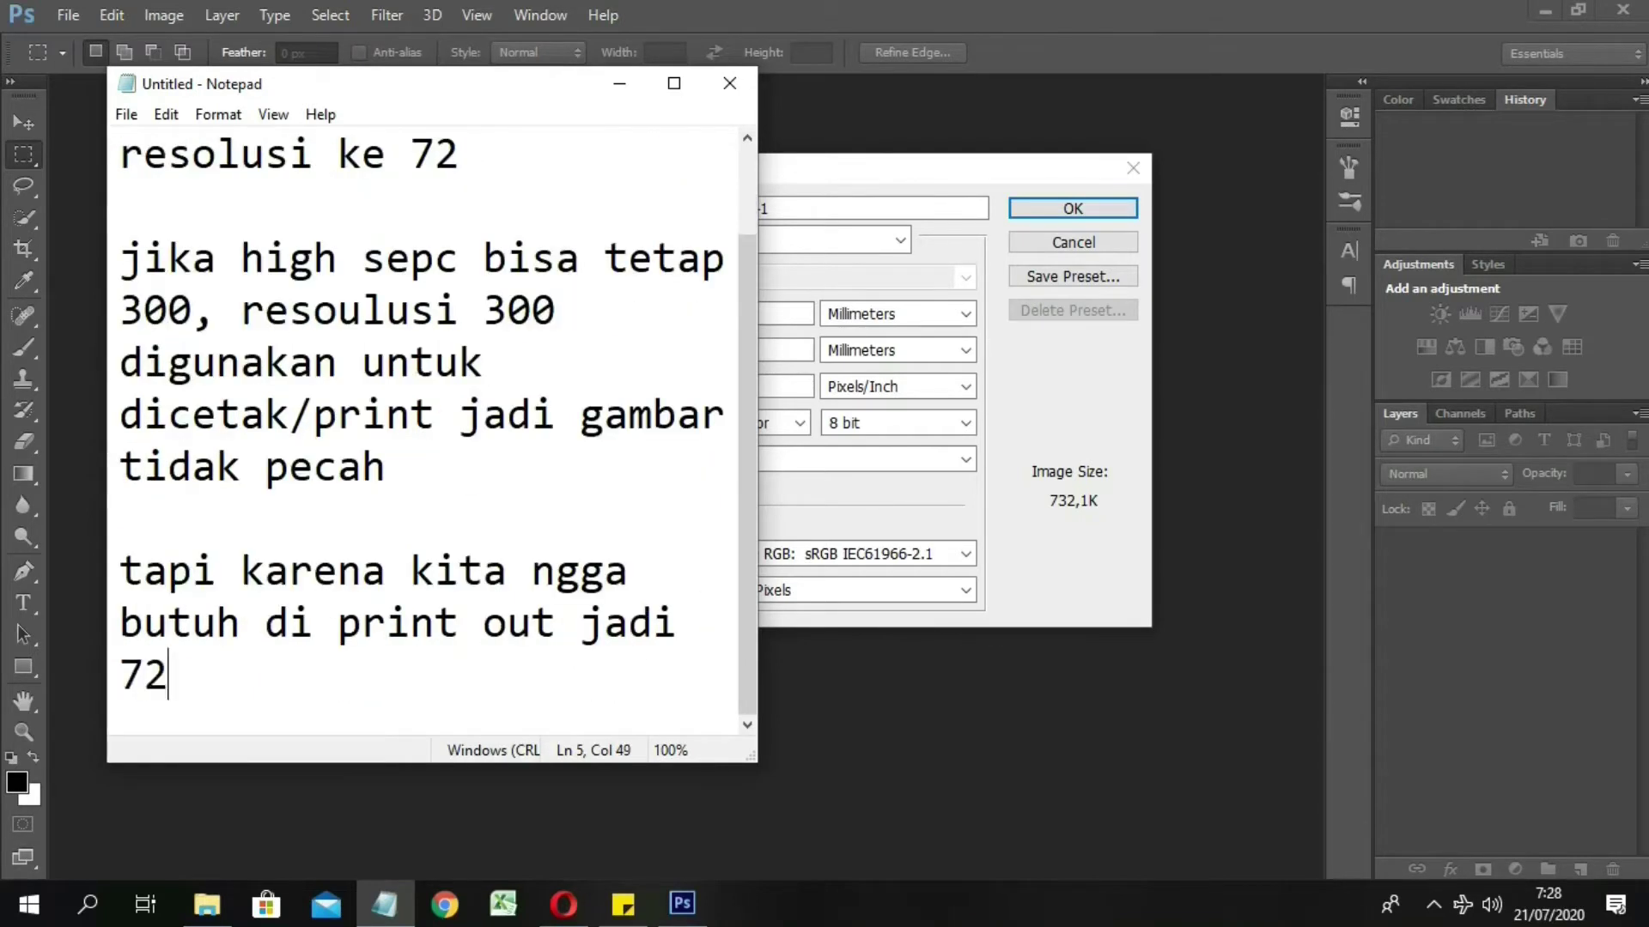
type(" juga sudah cu")
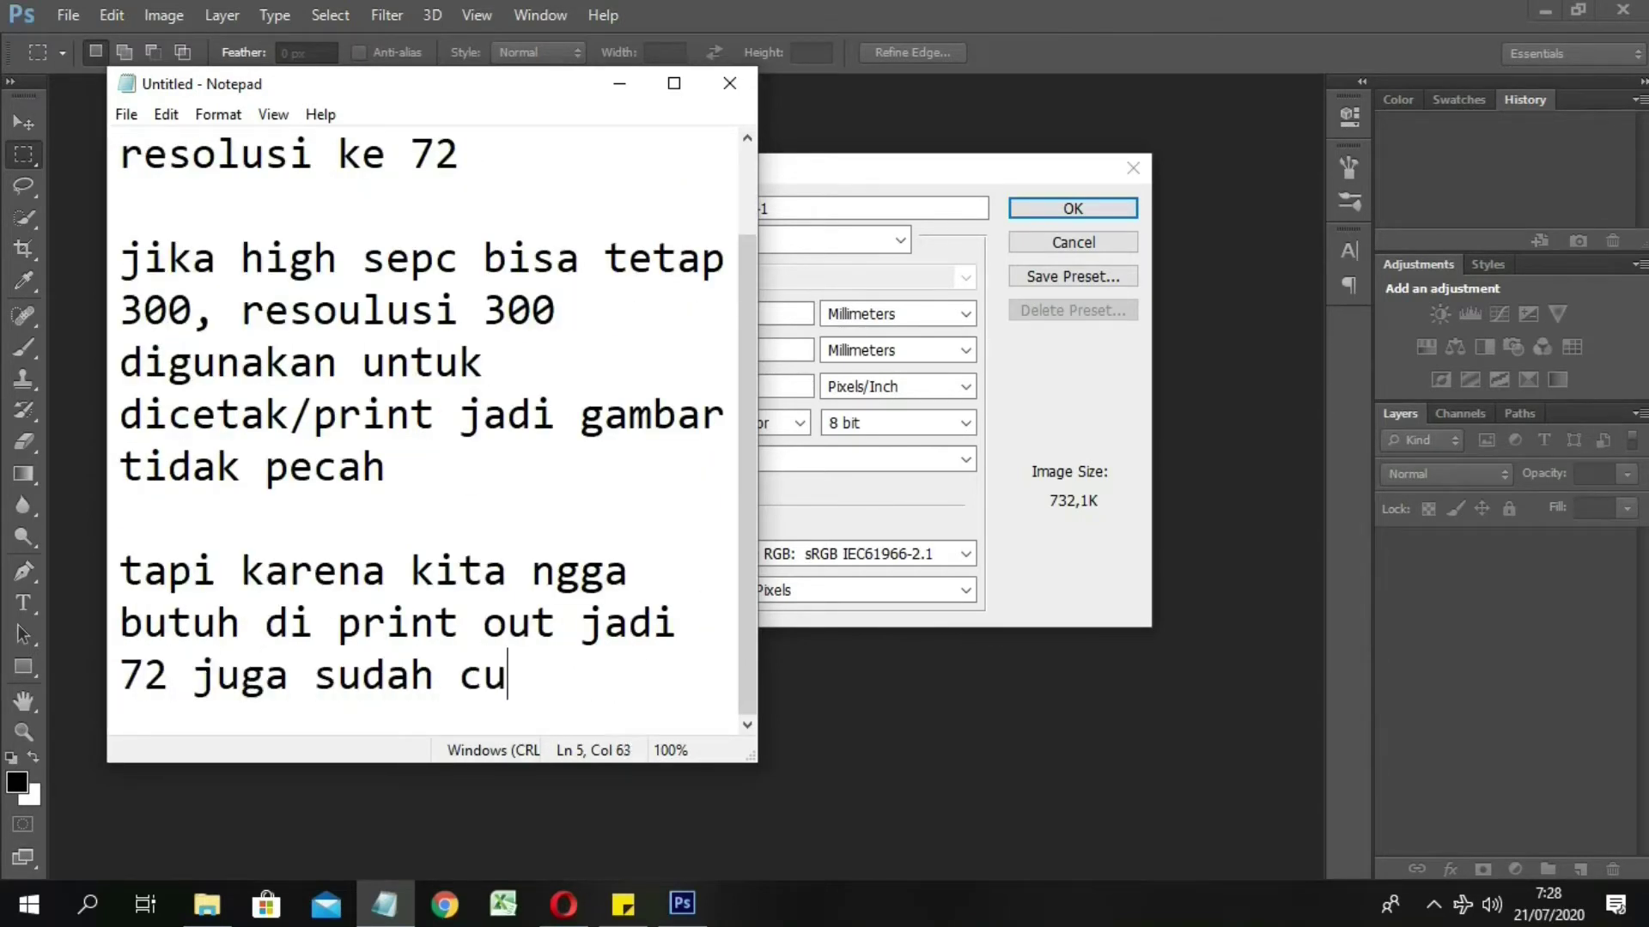
type("kup")
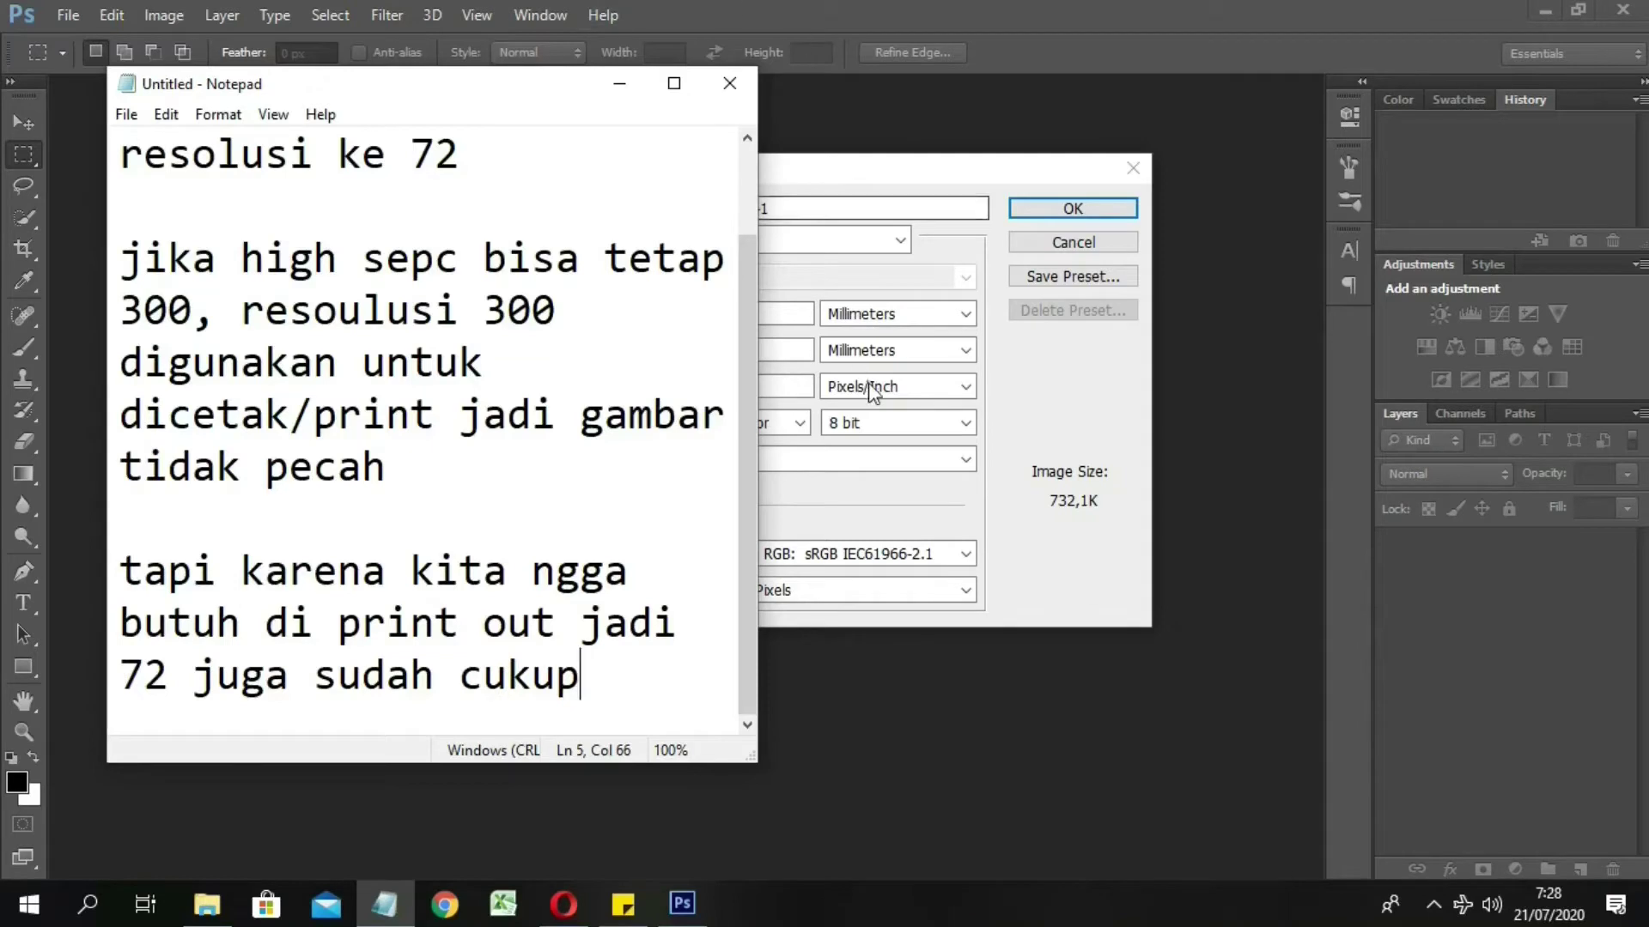
Step: Create an International Paper A5, RGB Color document named 'poster' at 72 pixels/inch
key("alt+Tab")
left_click(781, 389)
left_click(780, 249)
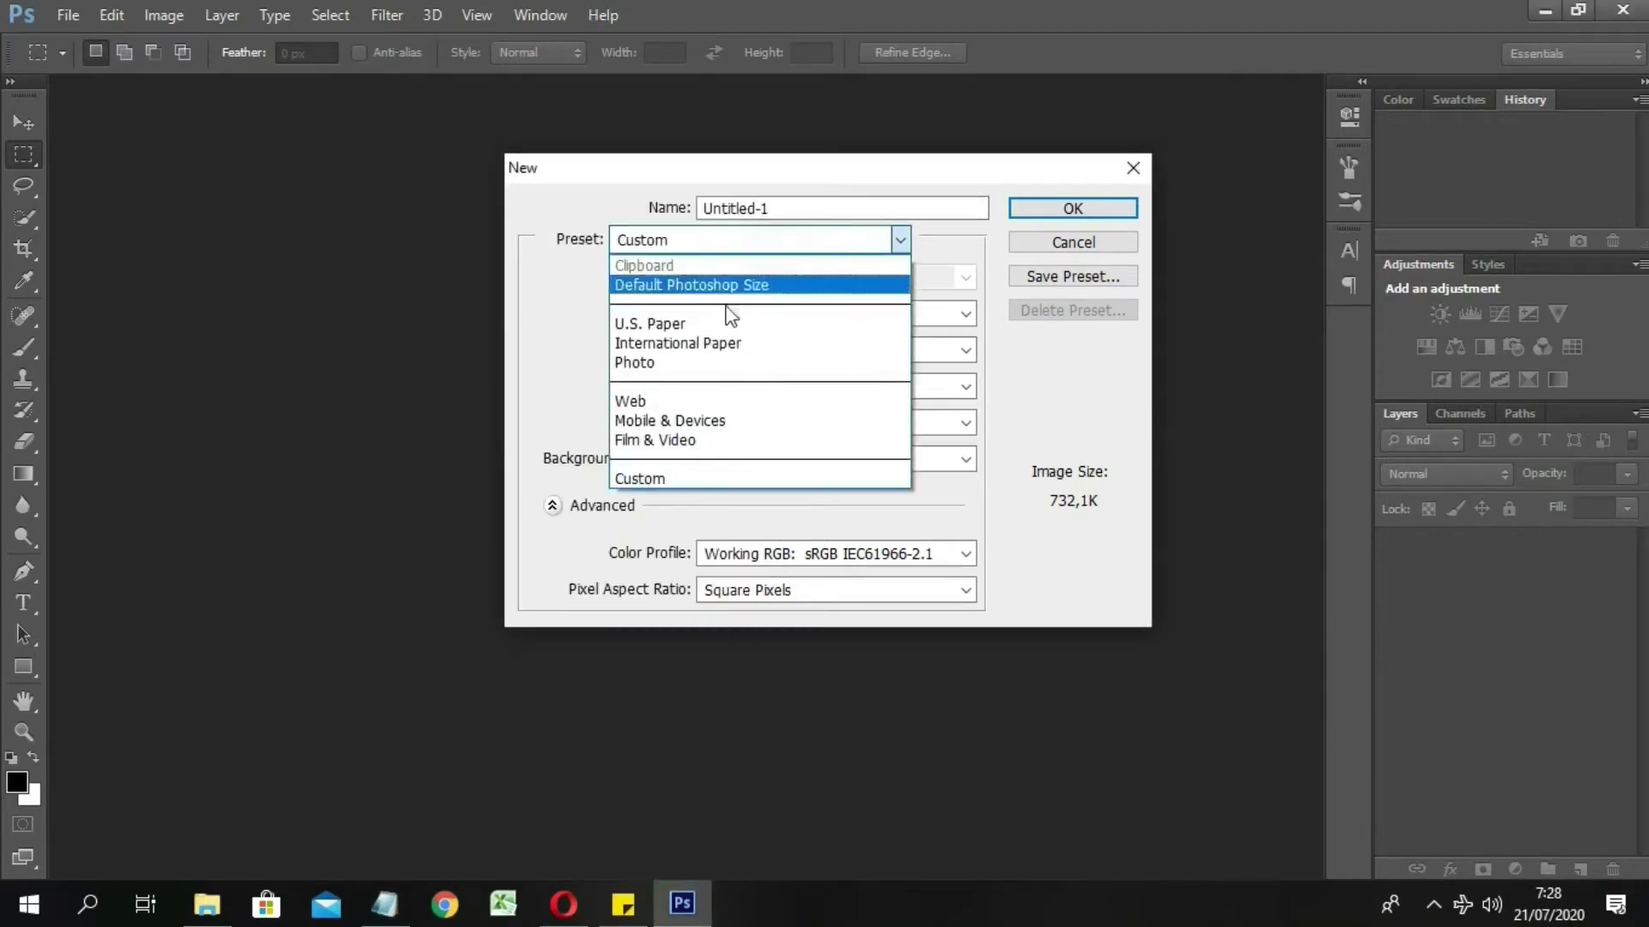
left_click(722, 347)
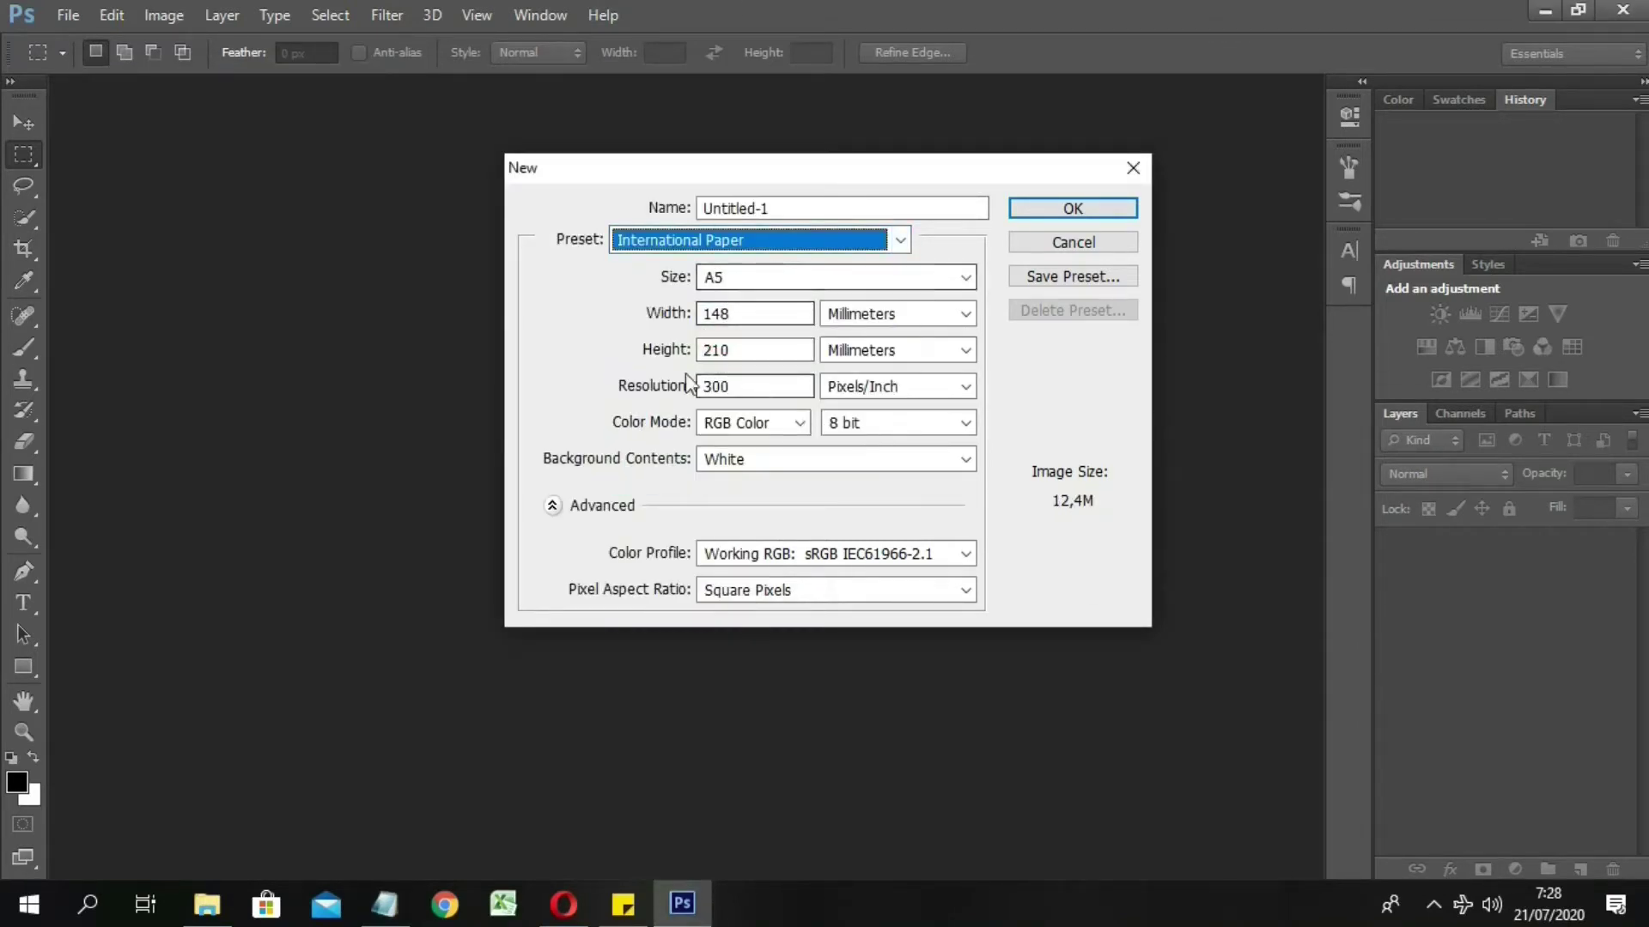
double_click(750, 387)
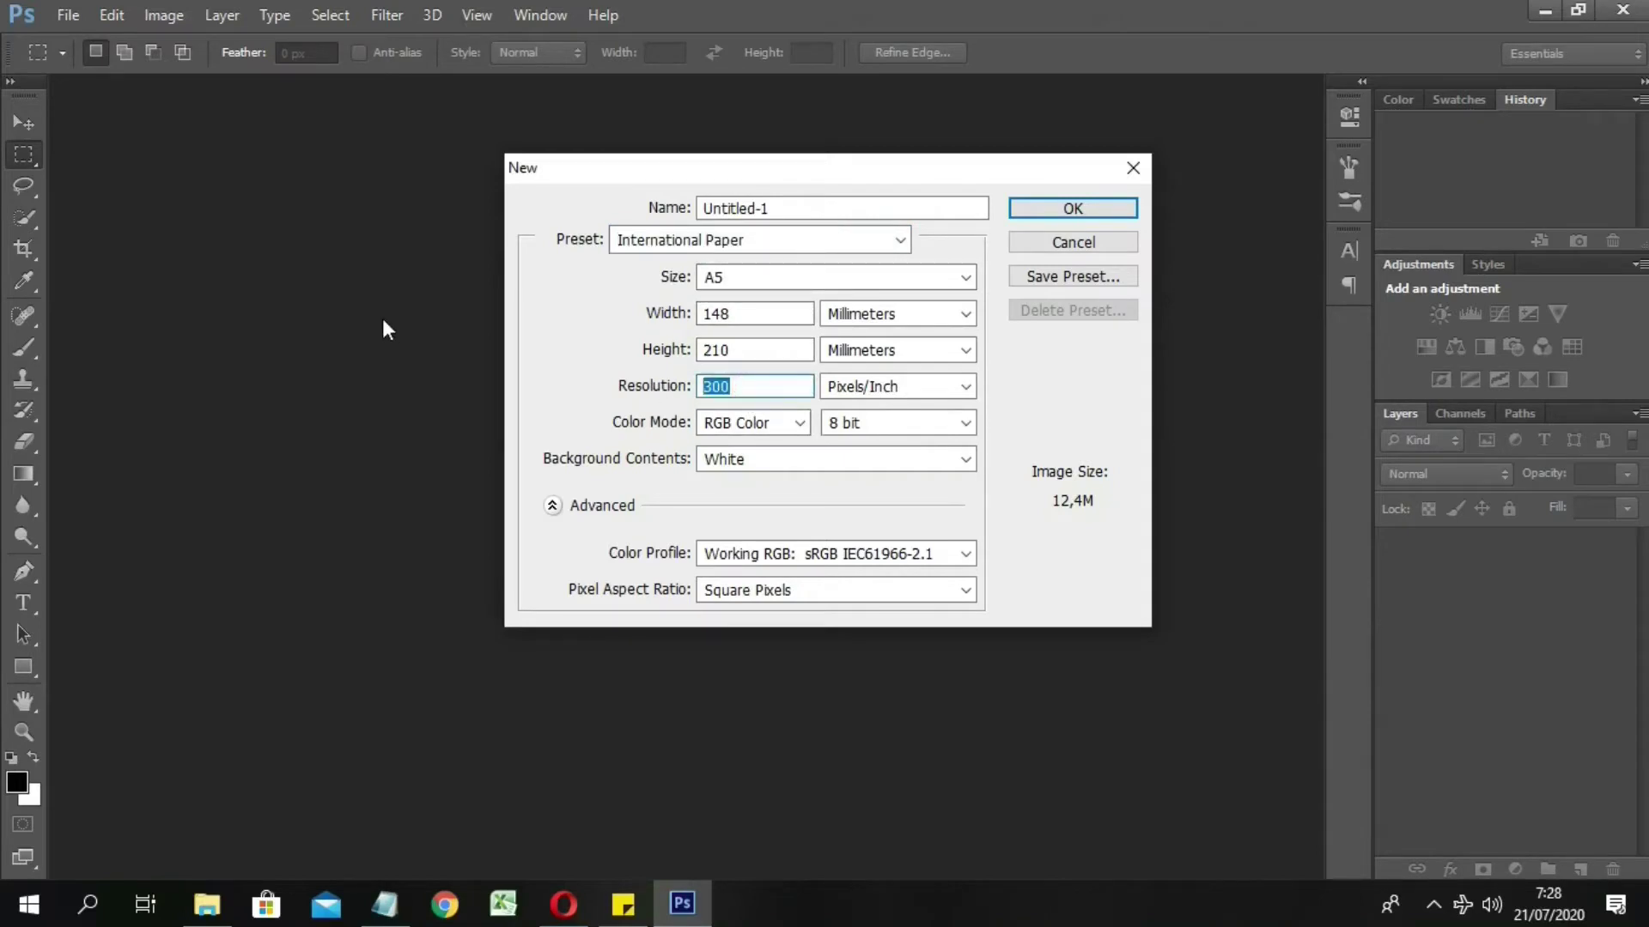
type("72")
left_click(759, 423)
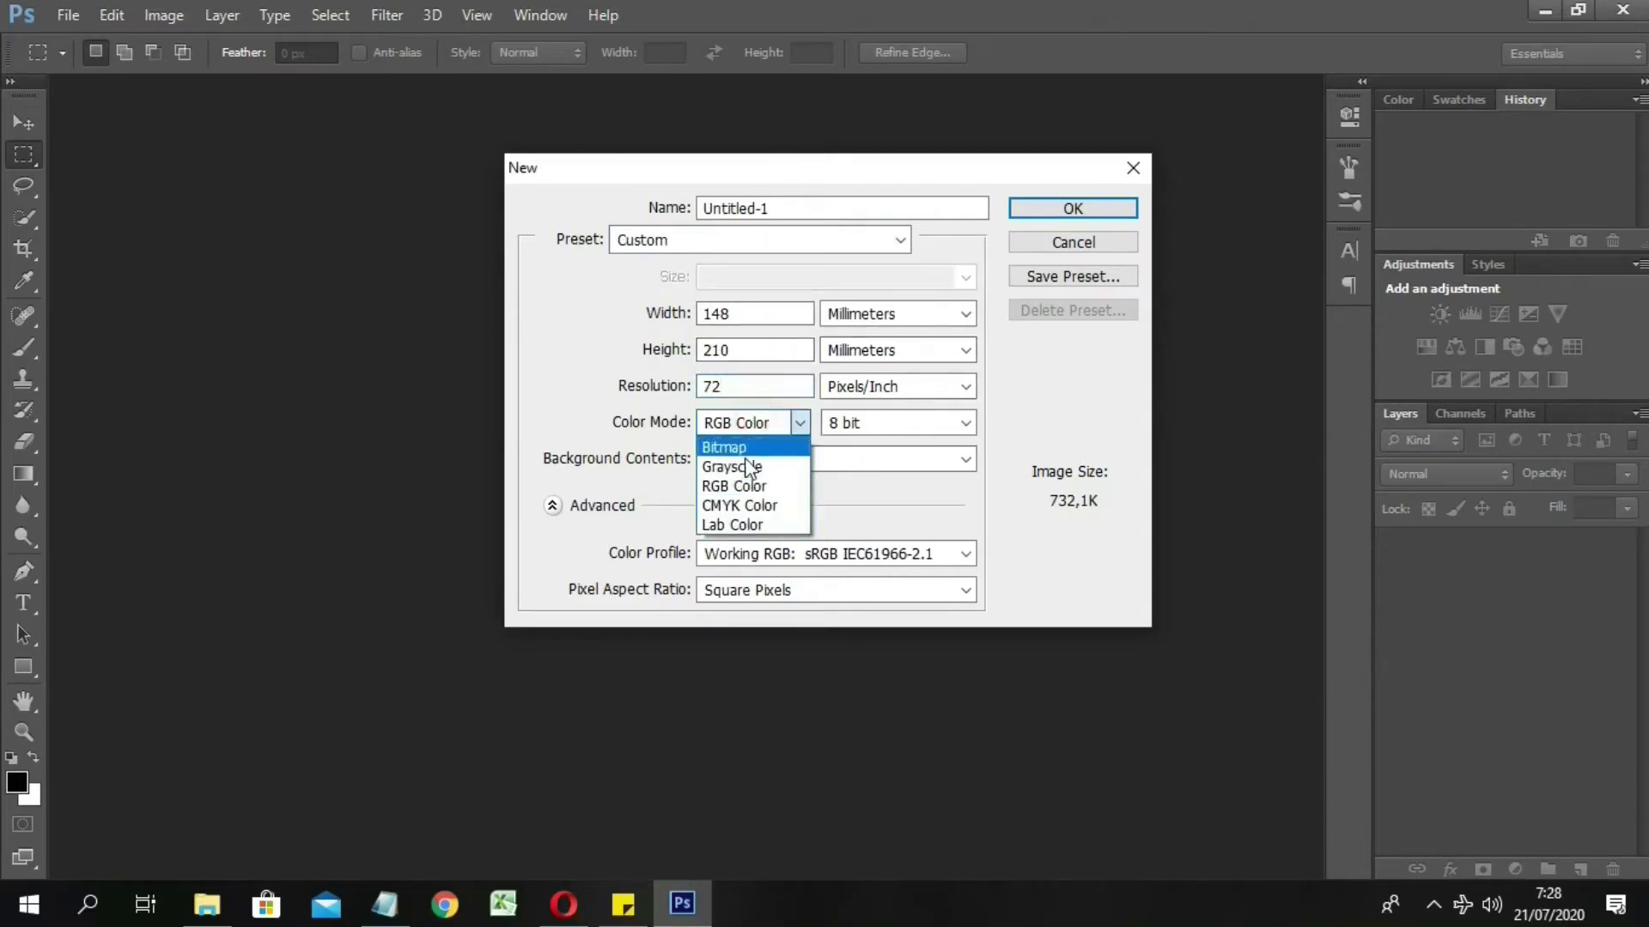
left_click(738, 486)
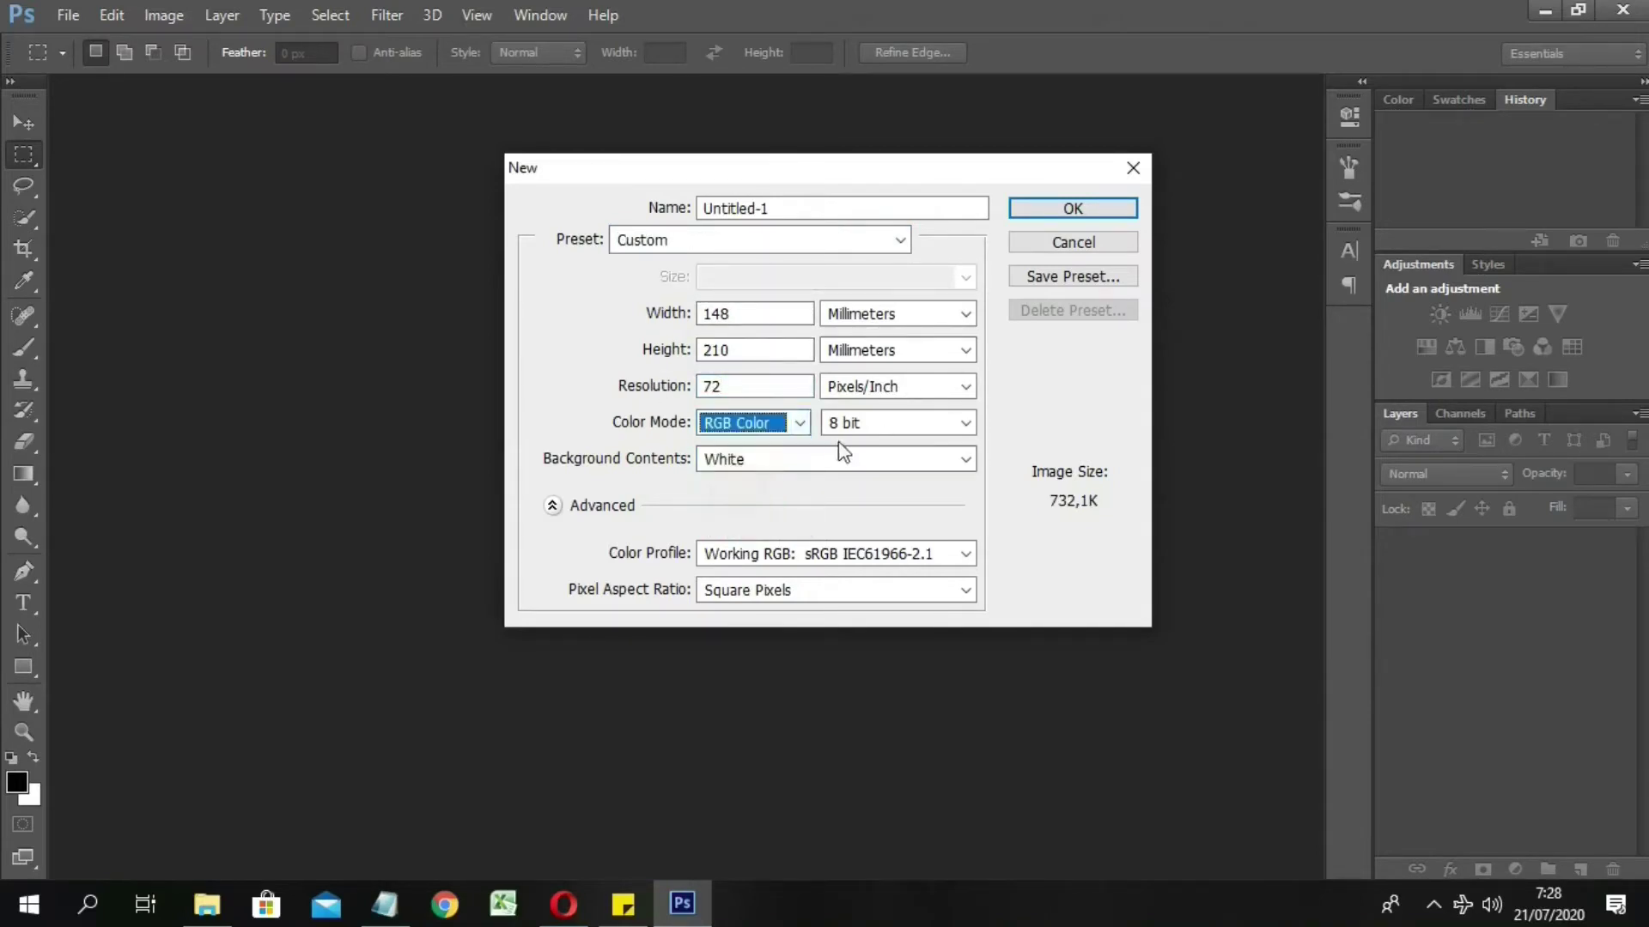
double_click(890, 198)
type("poster")
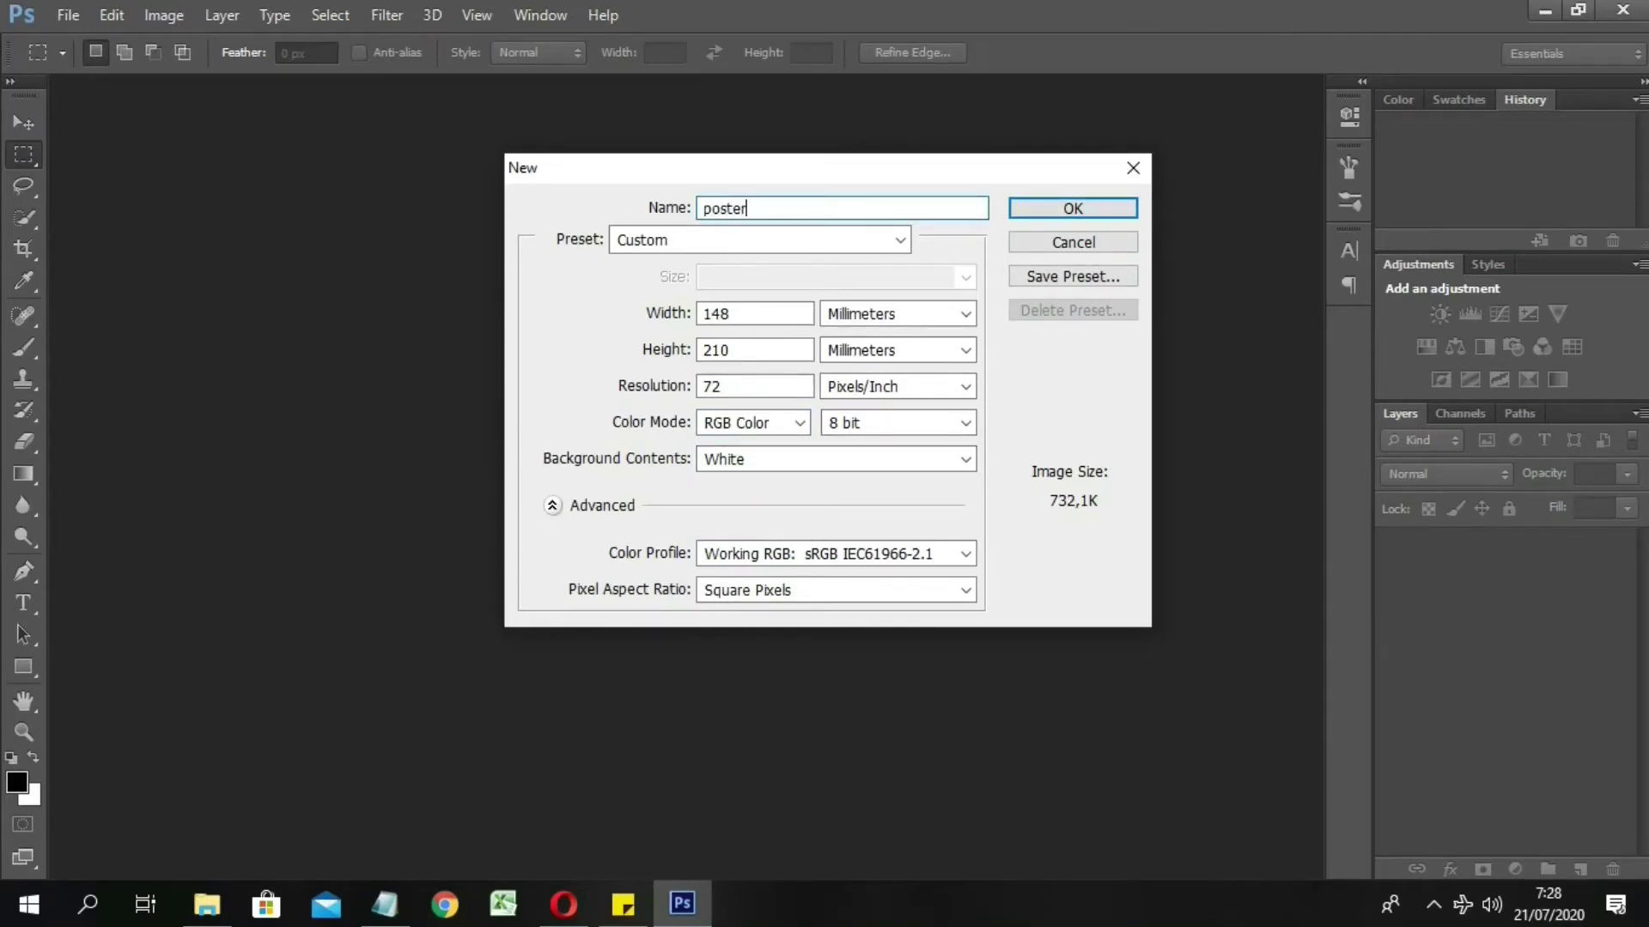
key("Return")
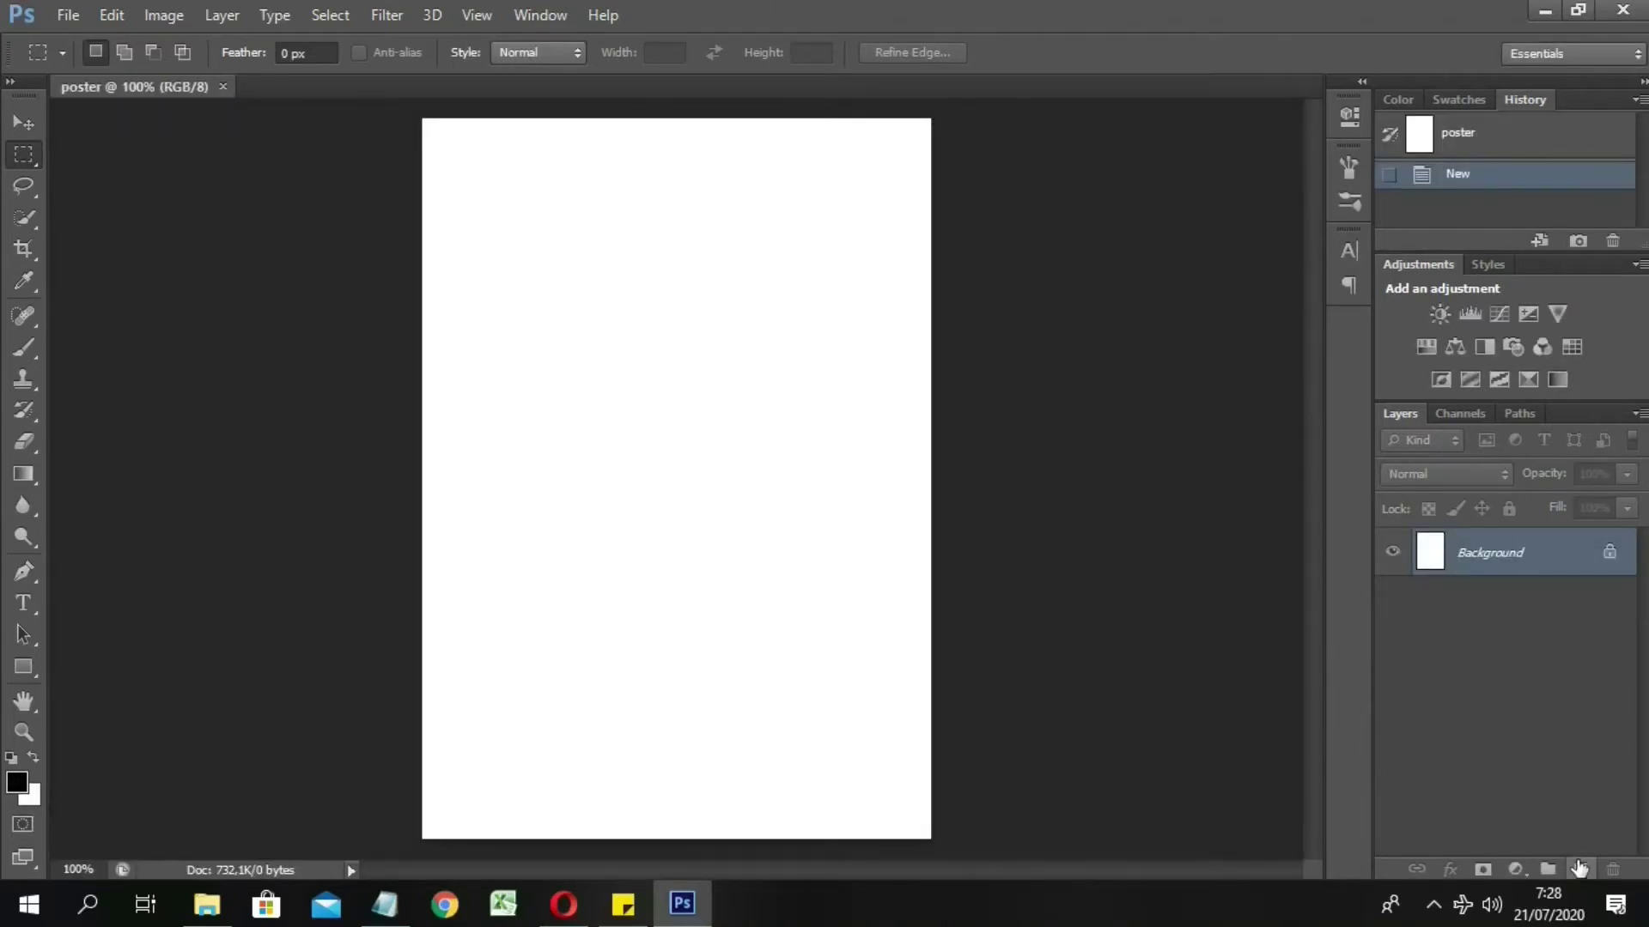
Step: Add Layer 1 above Background and set the foreground colour to mint green 9ce5c9
left_click(1579, 869)
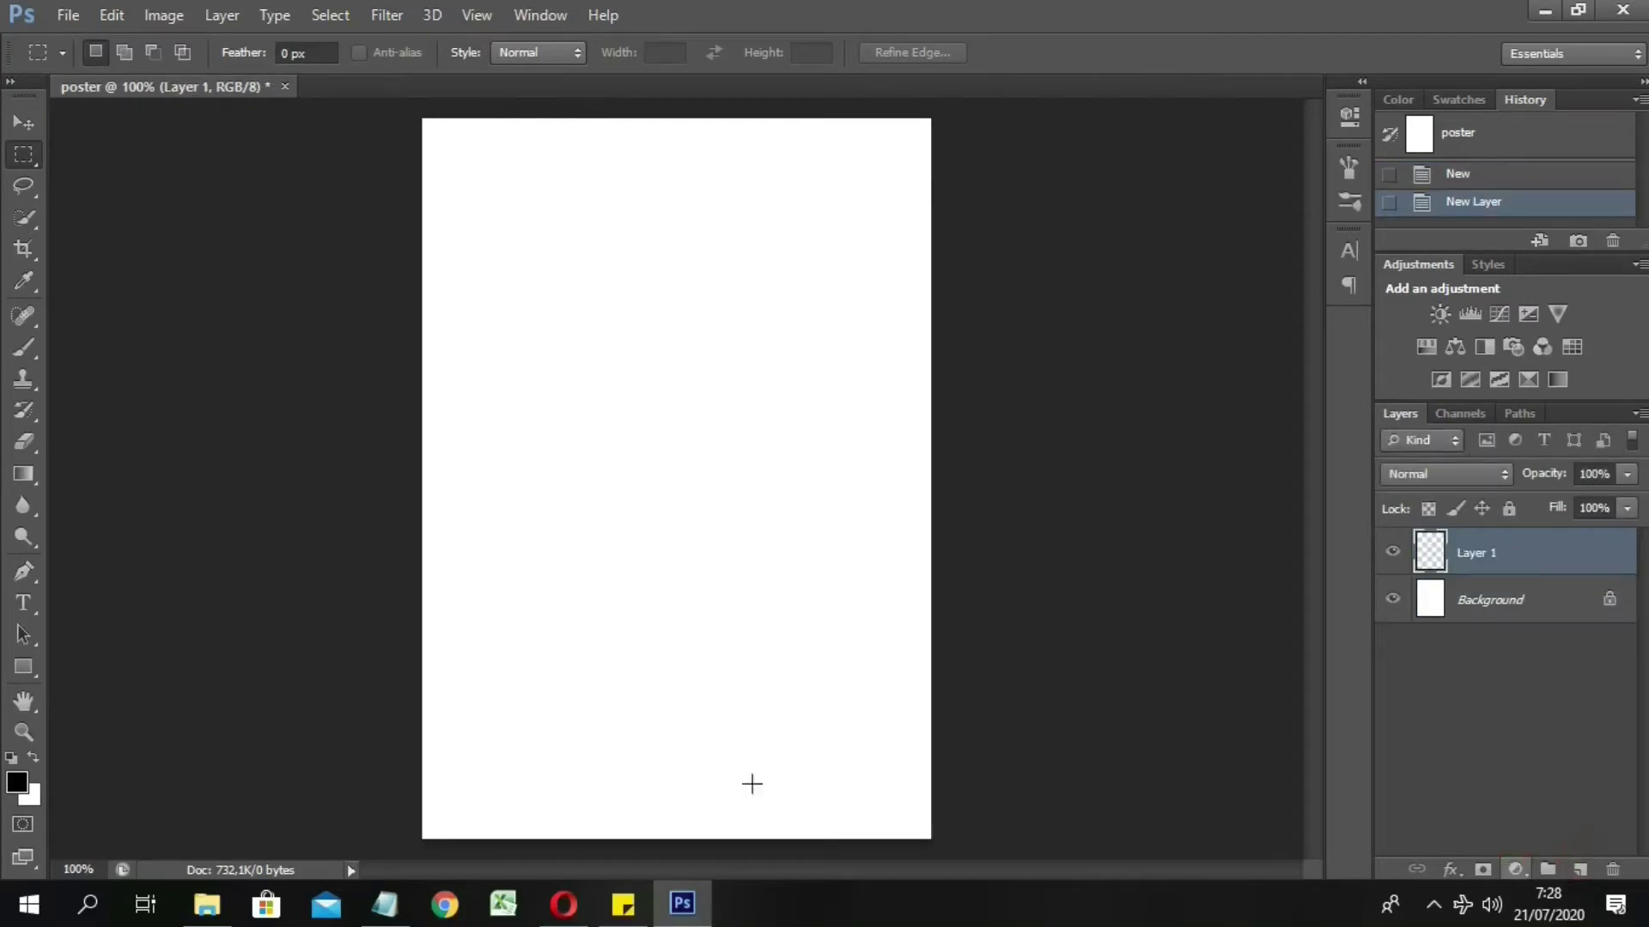
left_click(16, 782)
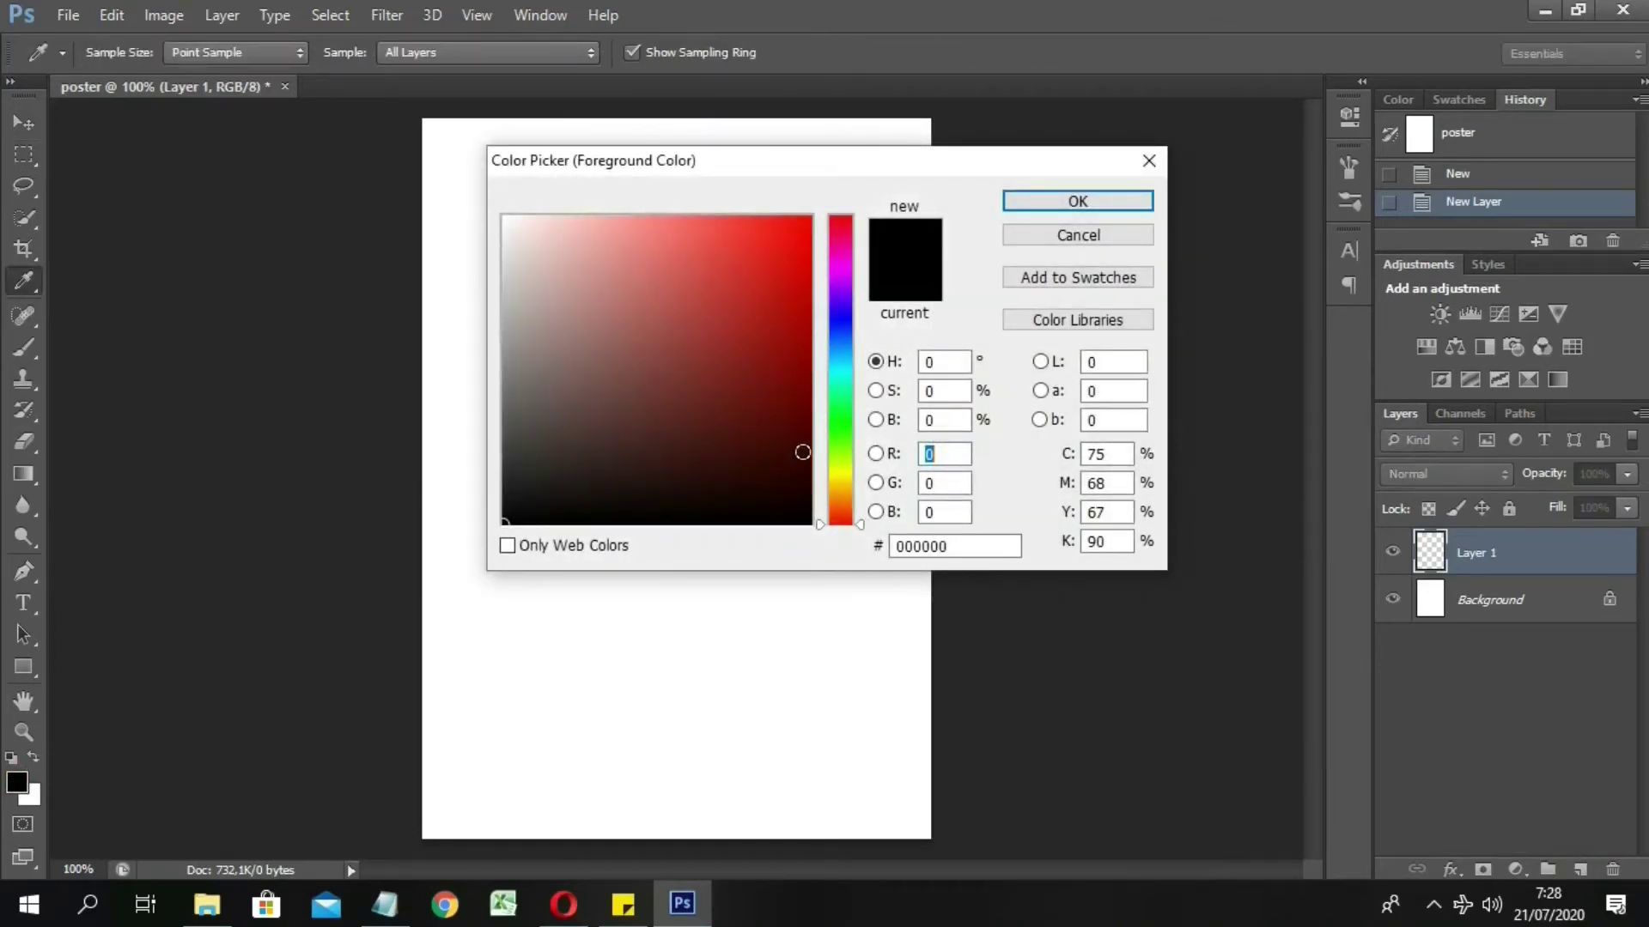
left_click(830, 443)
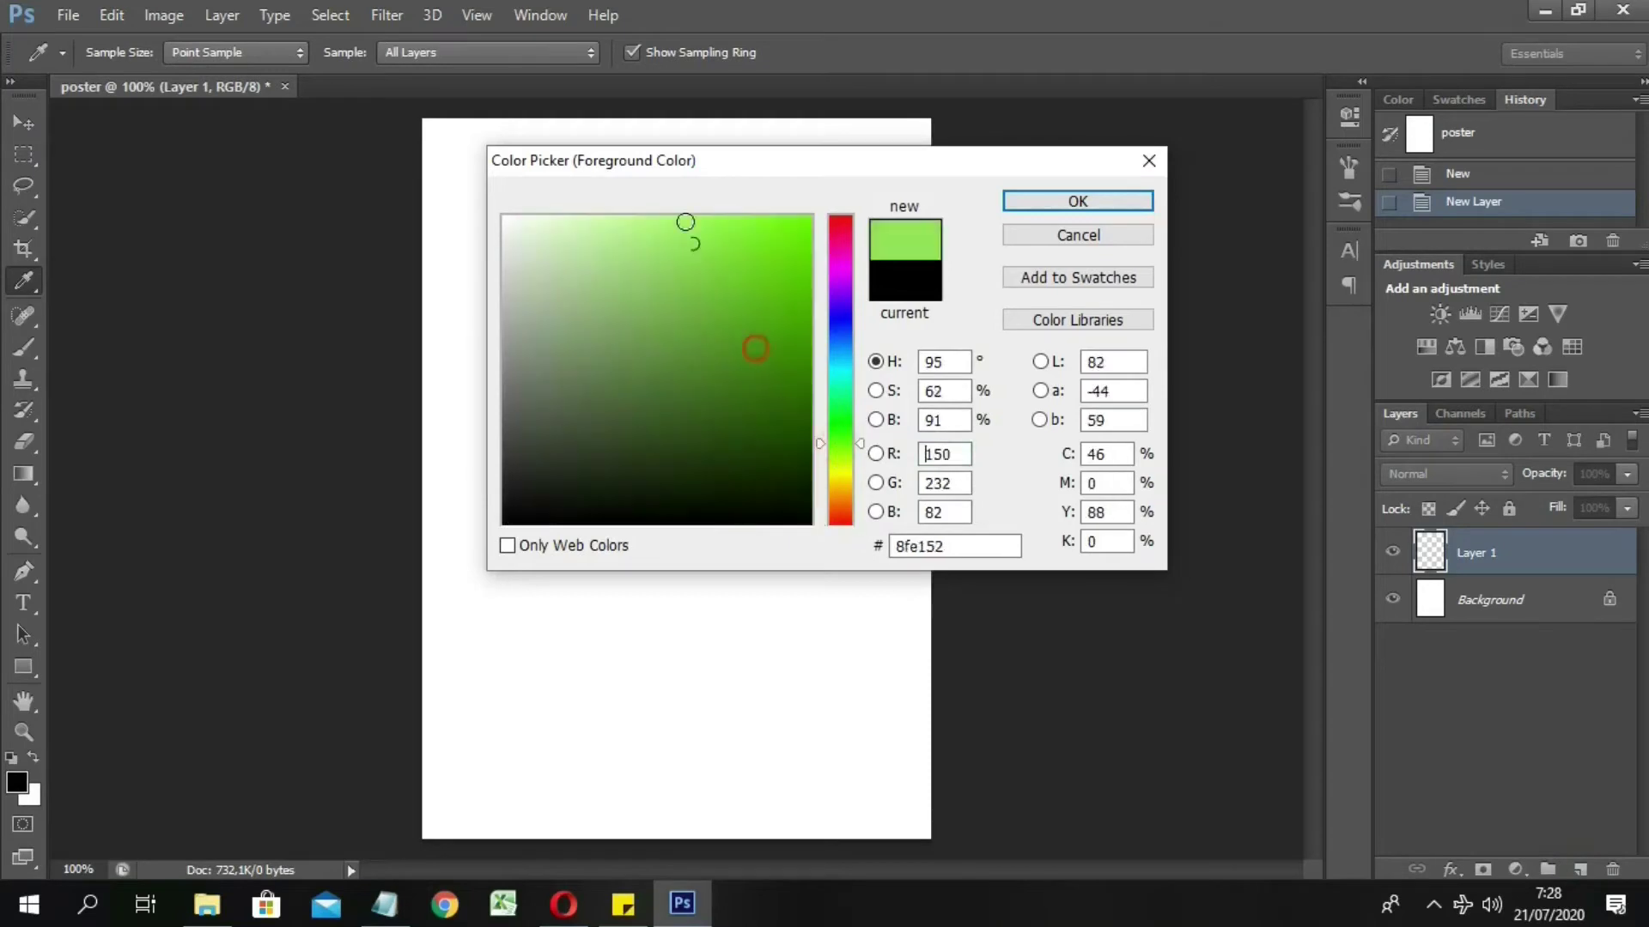
left_click_drag(824, 434, 841, 391)
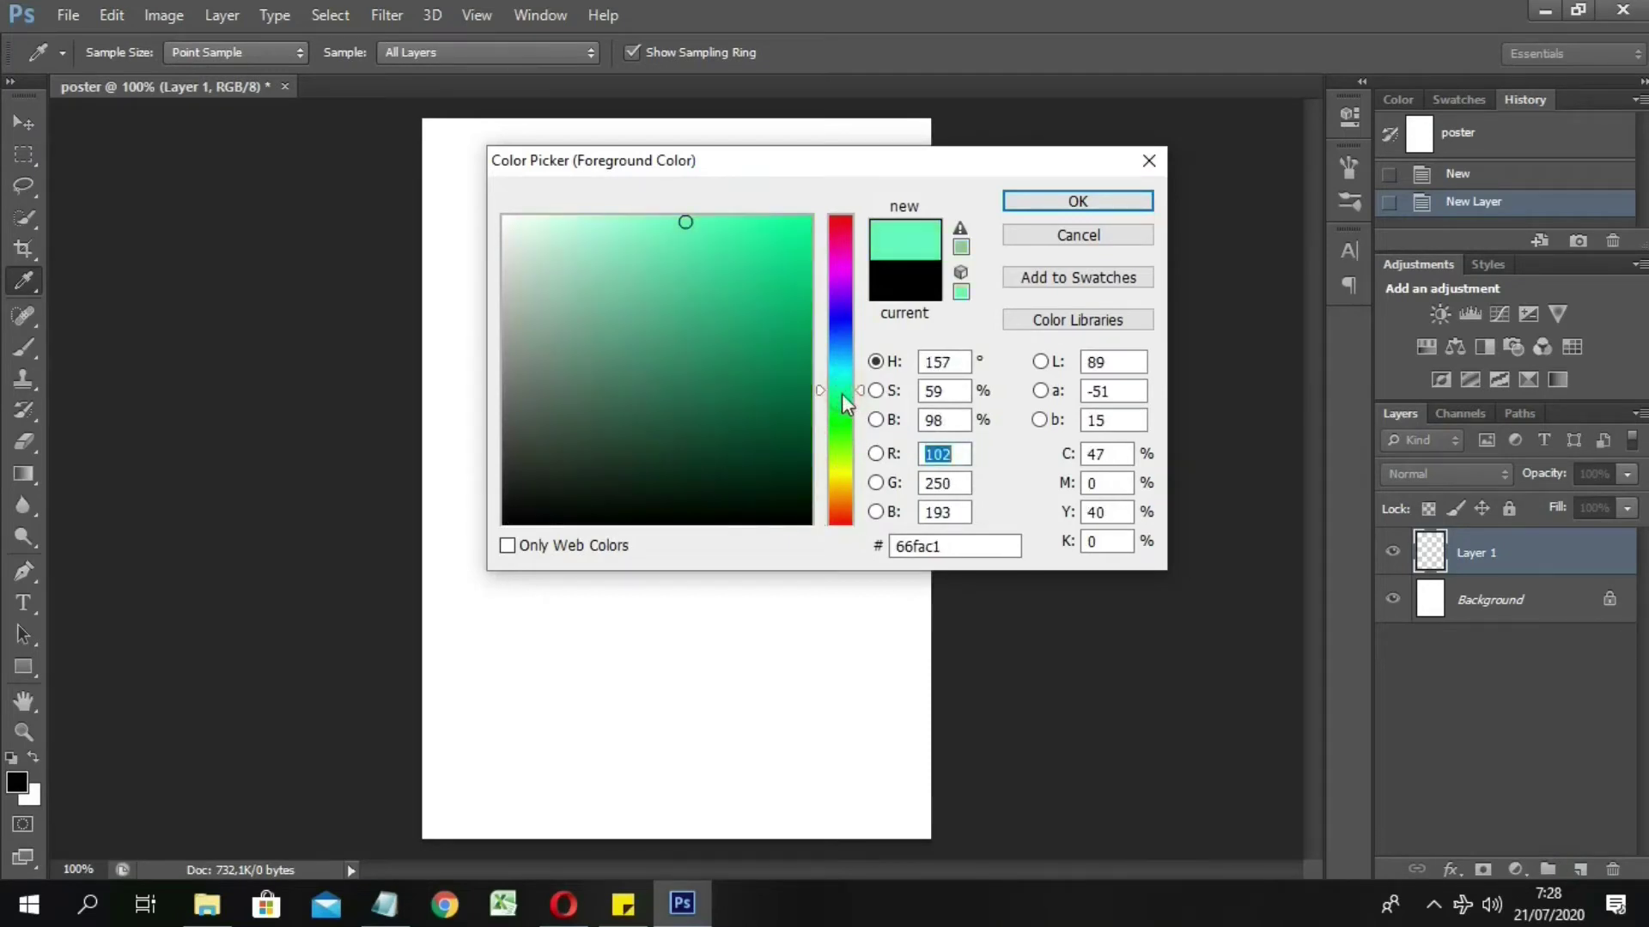
left_click(712, 333)
left_click_drag(737, 361, 601, 247)
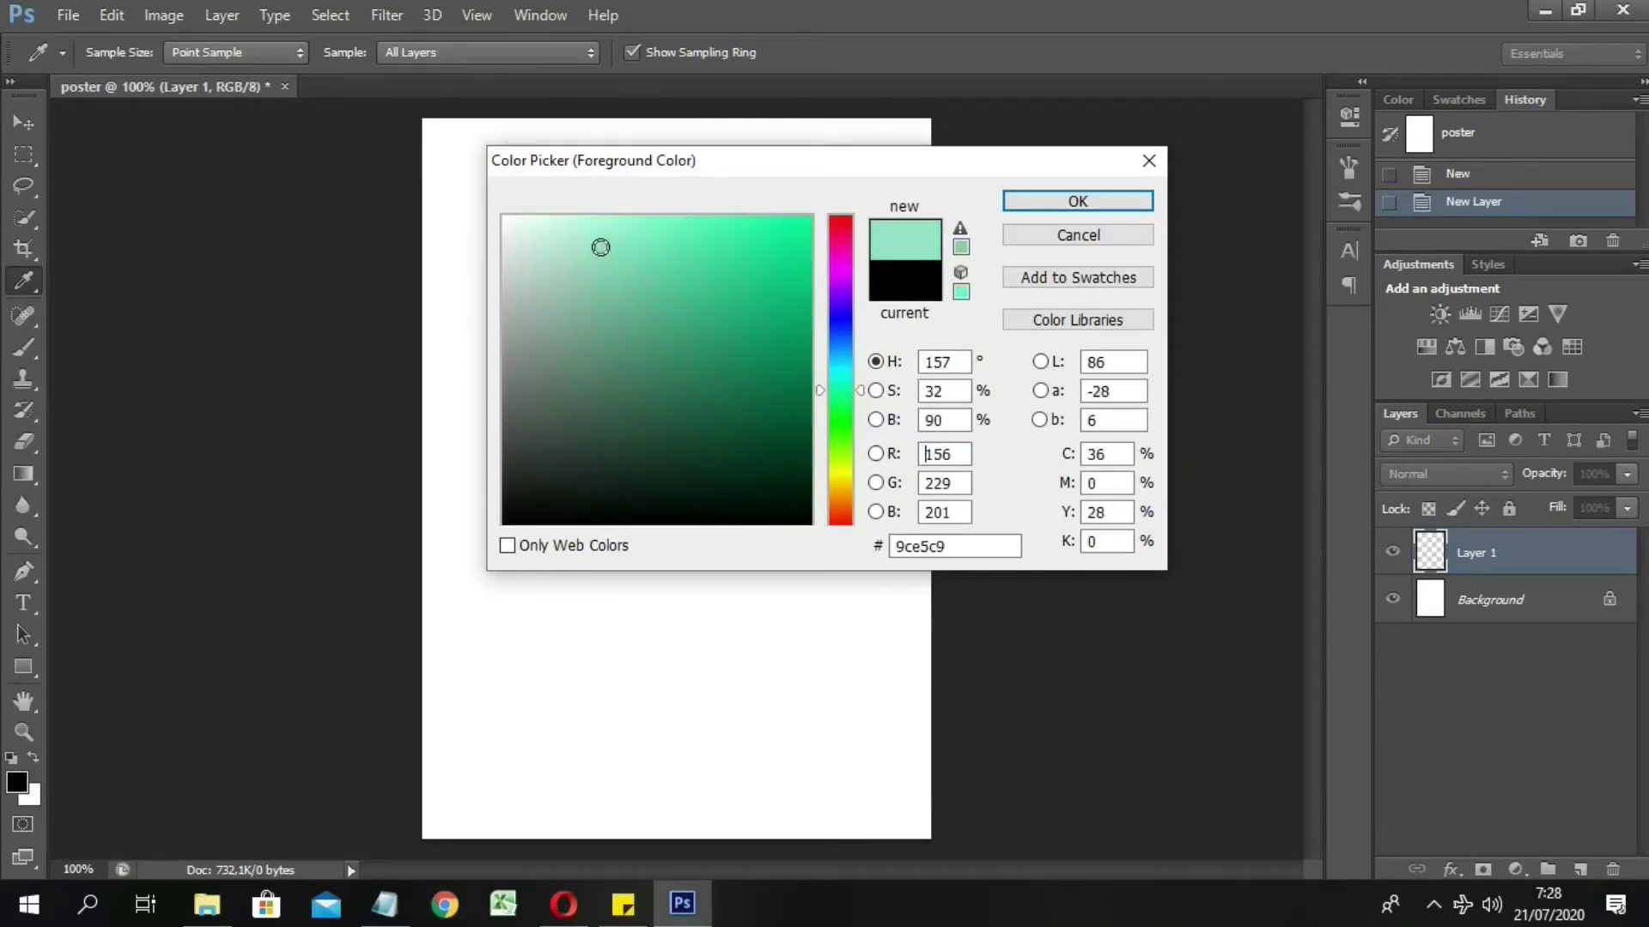
left_click(1078, 201)
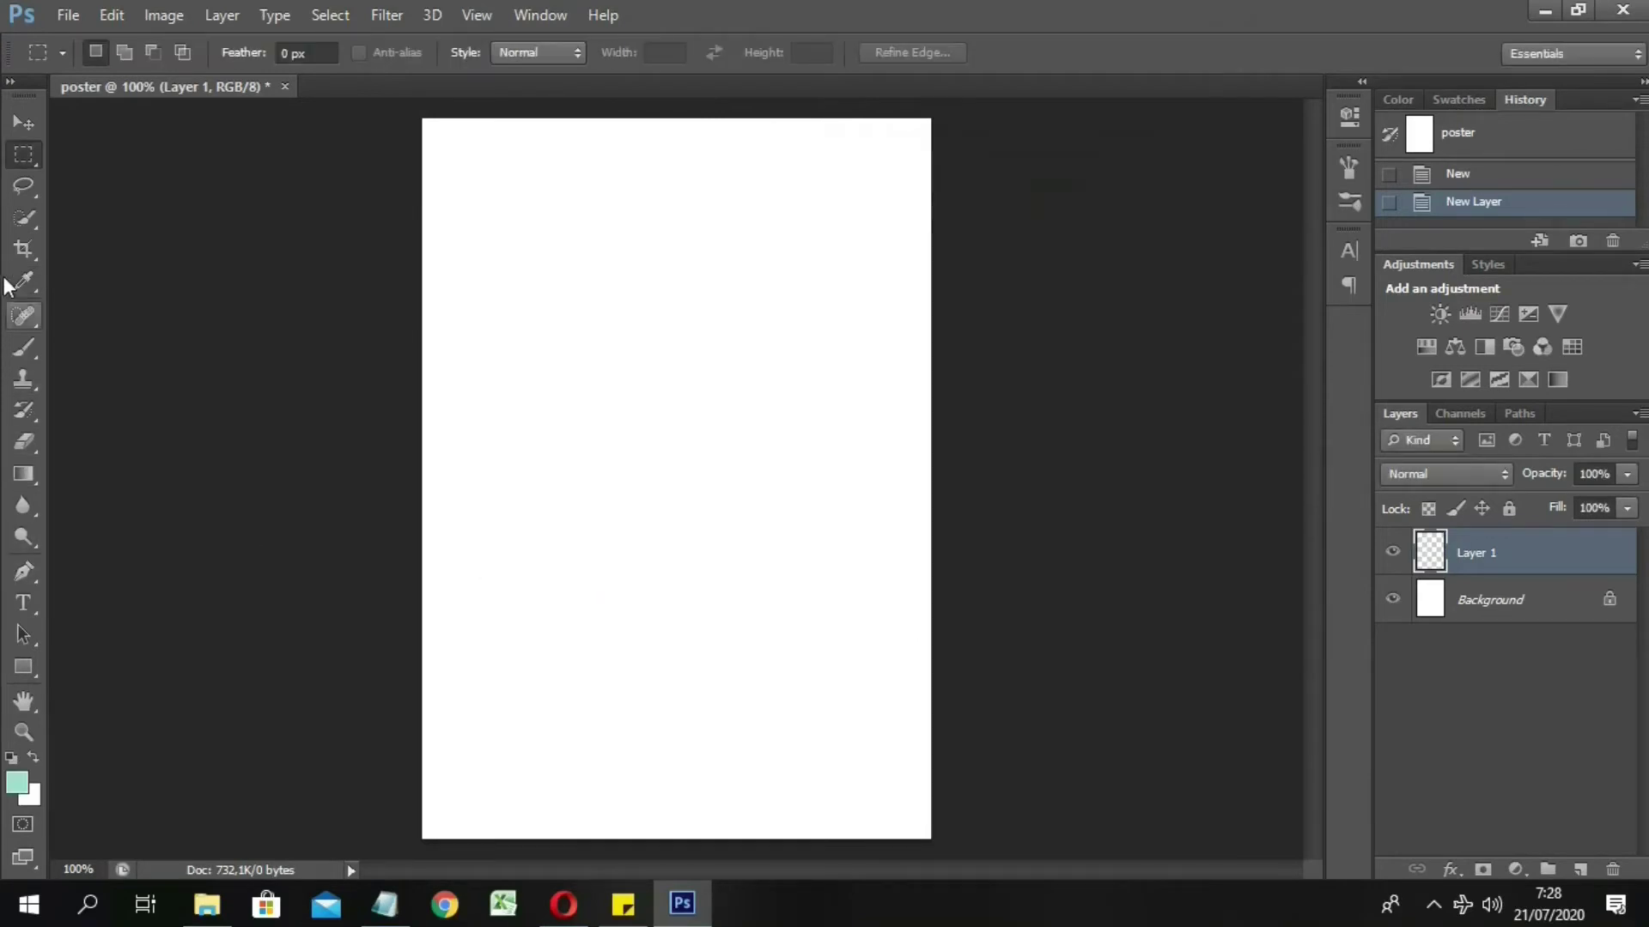
Step: Paint a soft mint test dab at lower left with a 97 px Brush
left_click(24, 217)
left_click(23, 352)
left_click(69, 343)
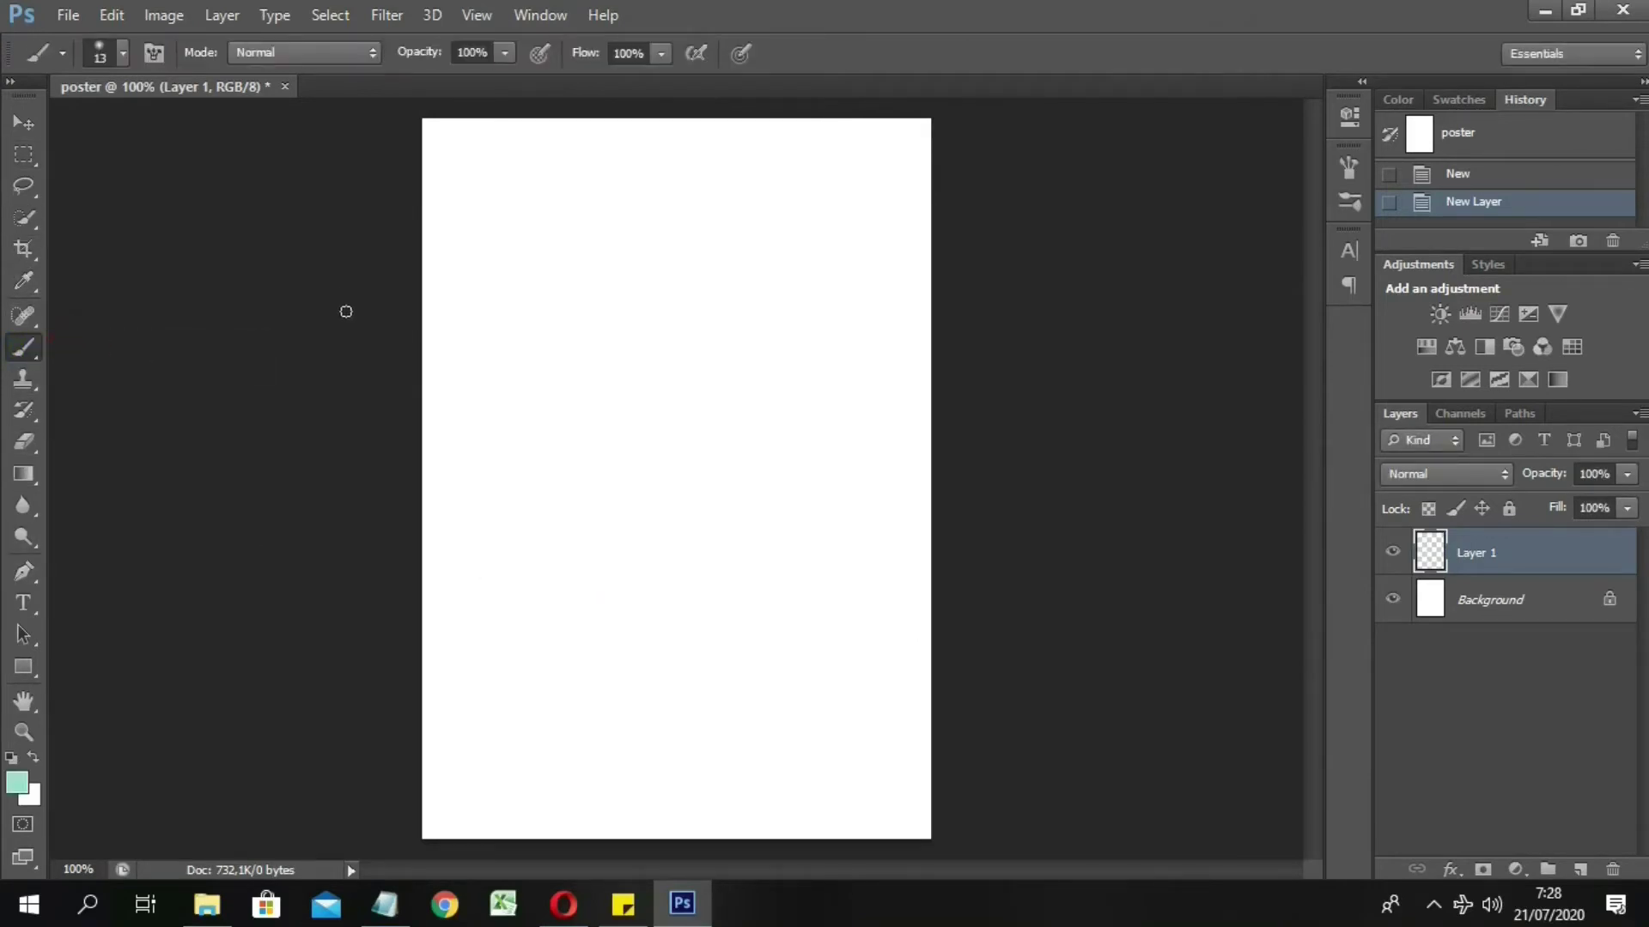
right_click(468, 331)
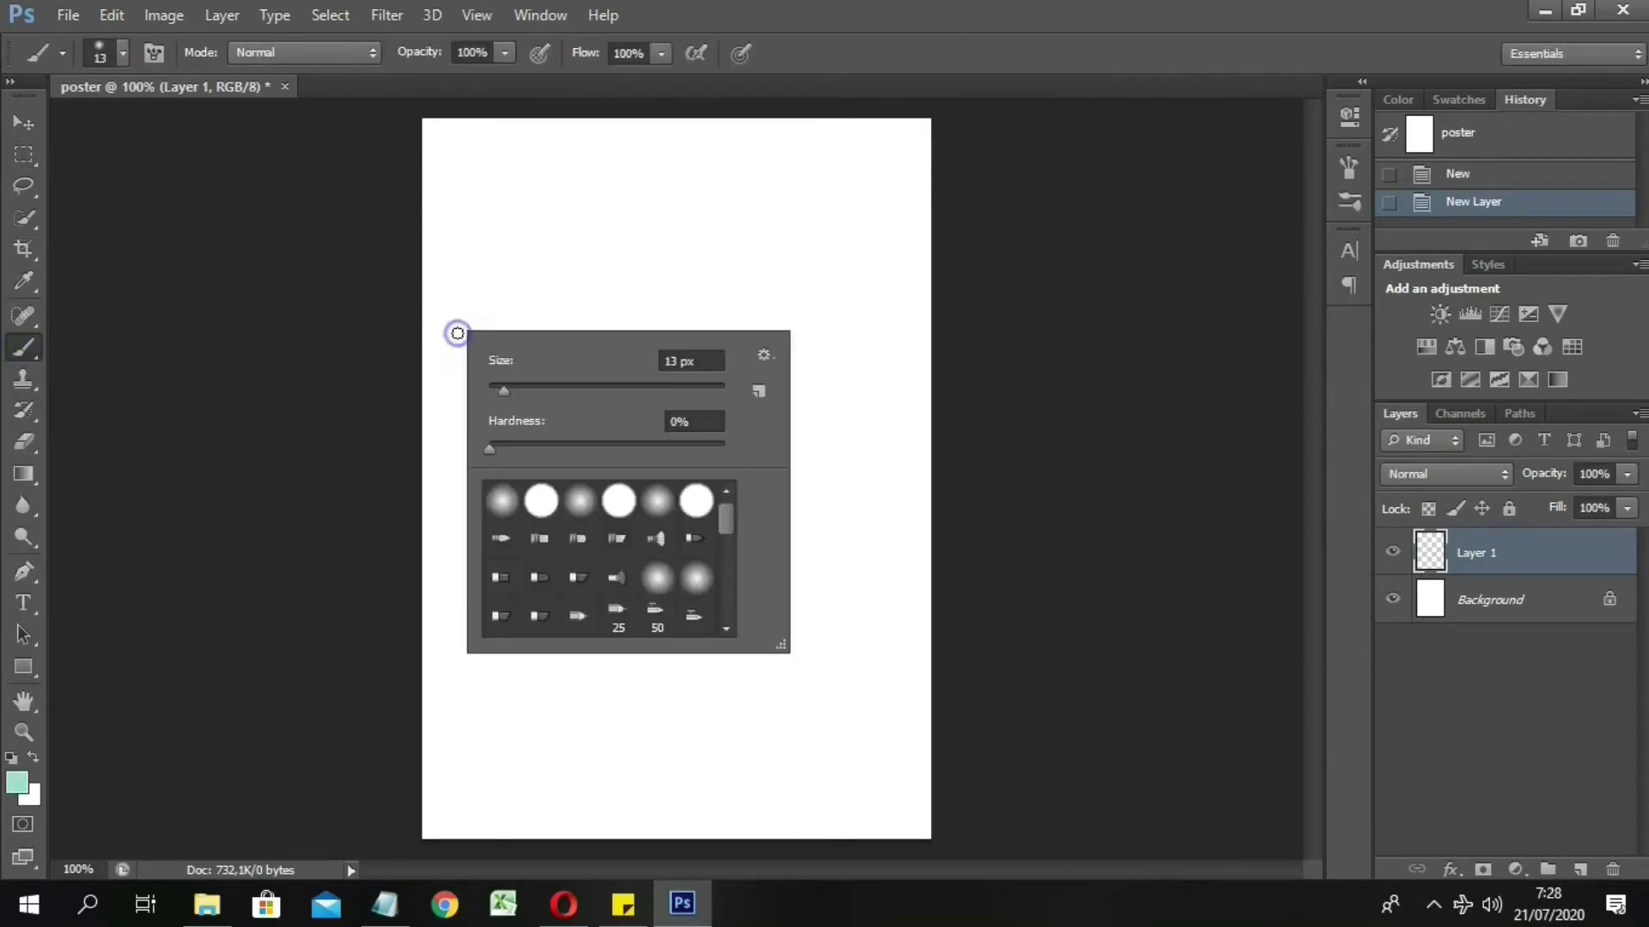
left_click(122, 54)
left_click_drag(38, 125, 151, 131)
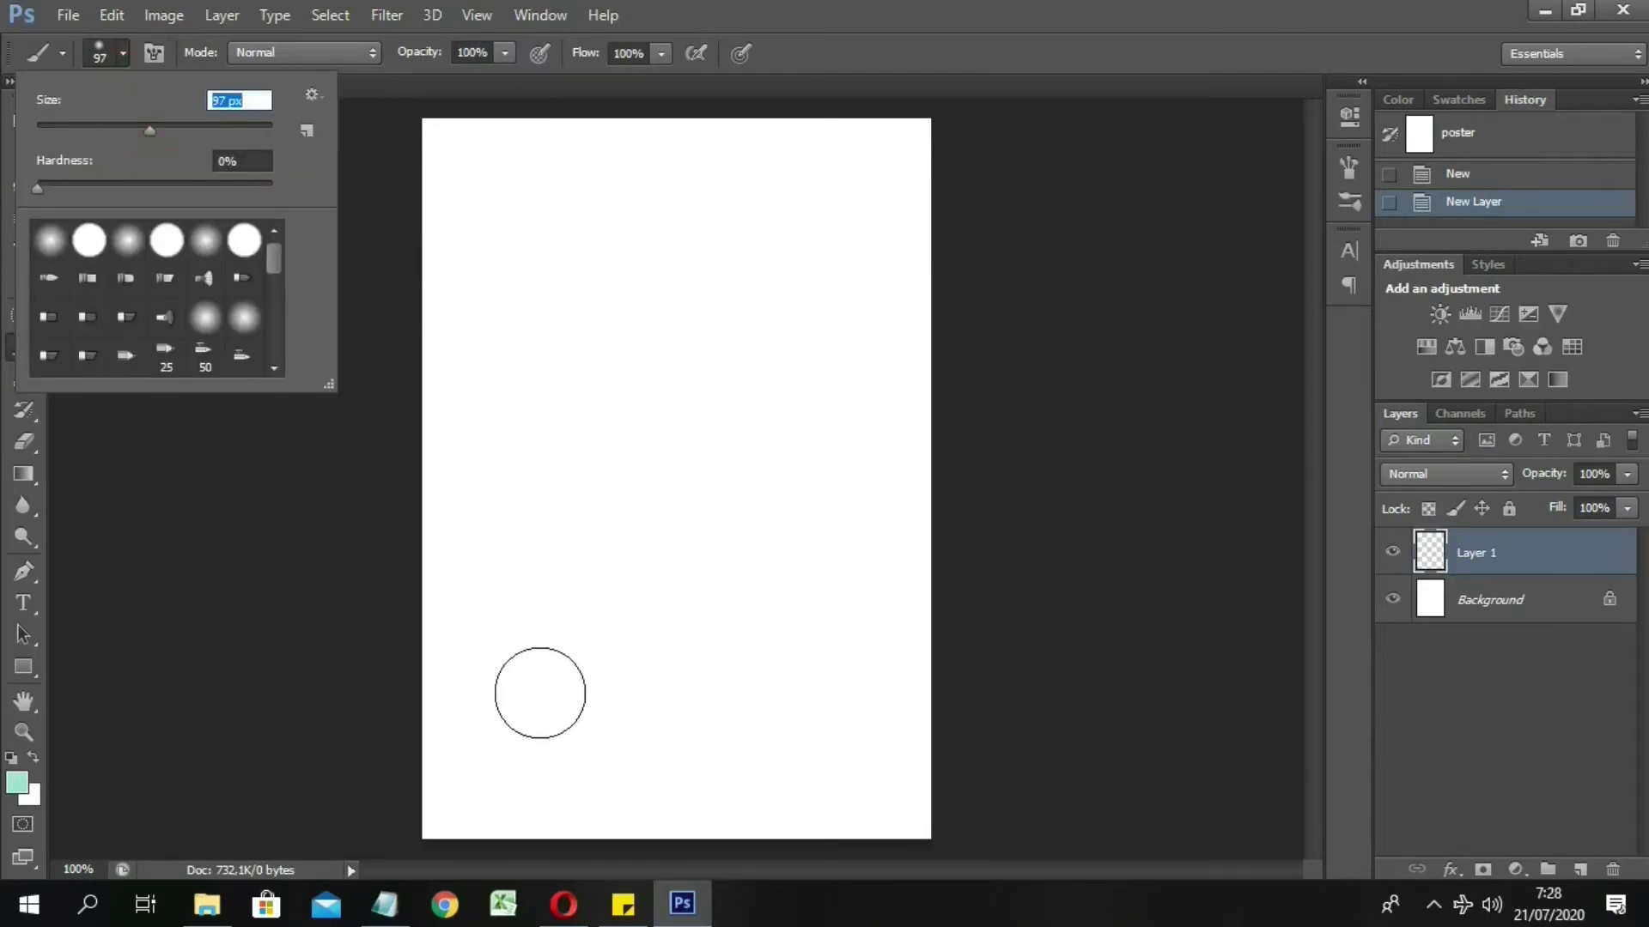
left_click_drag(455, 695, 493, 709)
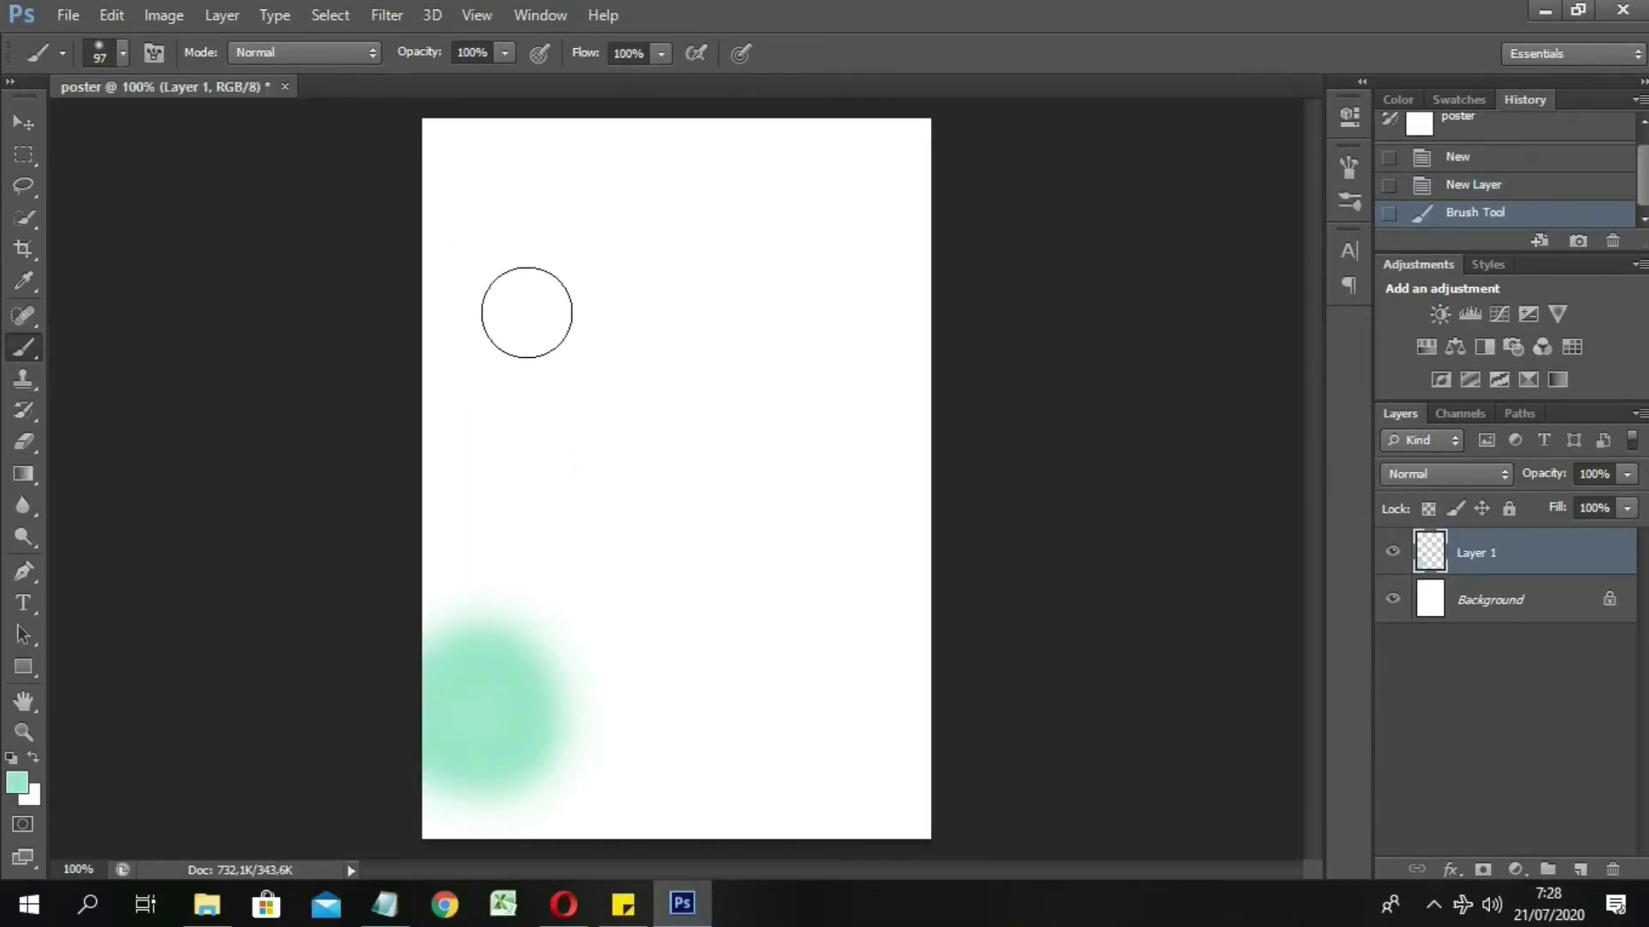
Step: Erase the soft mint dab with a 193 px Eraser
left_click(23, 445)
right_click(26, 450)
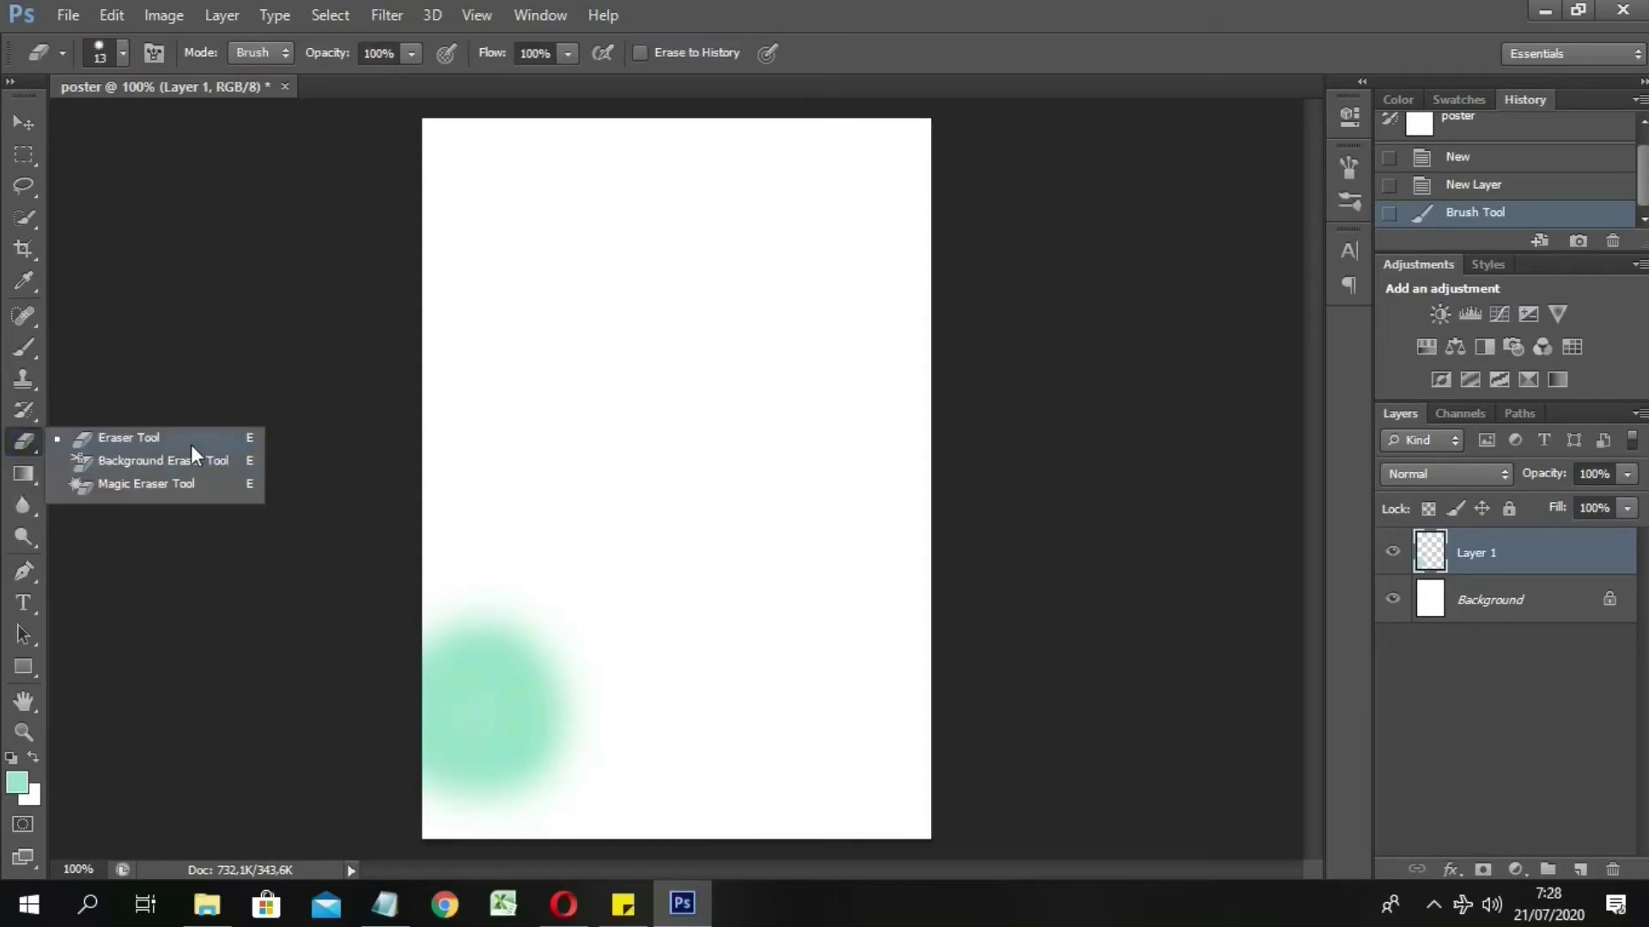
left_click(192, 439)
left_click(110, 48)
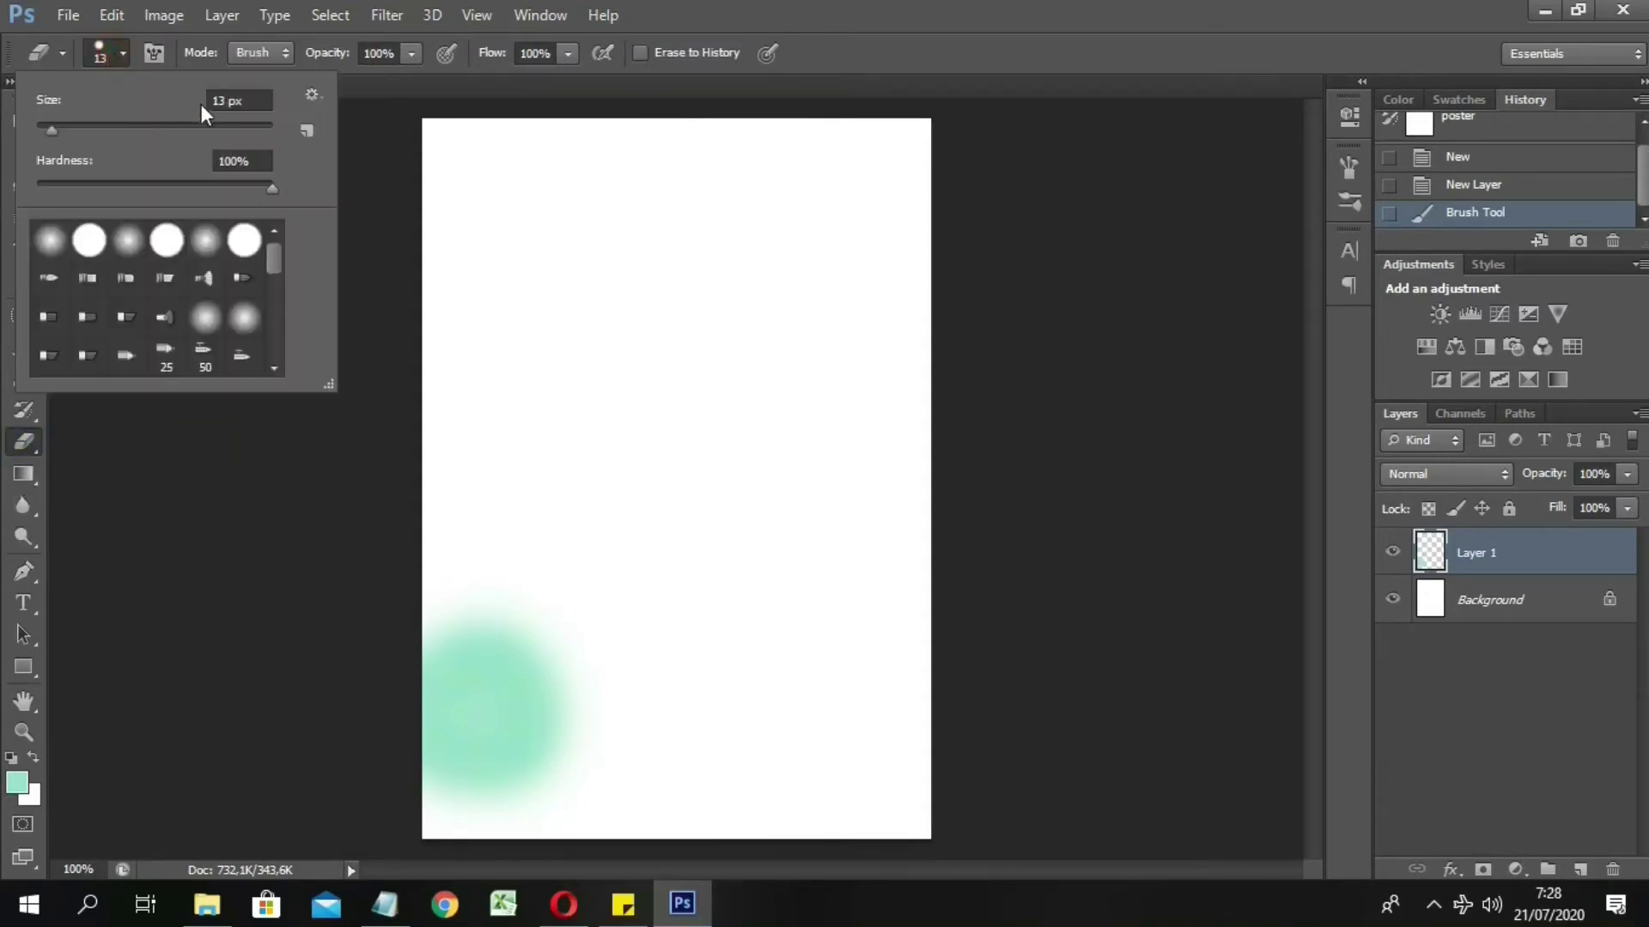
left_click_drag(201, 105, 266, 101)
left_click_drag(481, 696, 552, 735)
left_click(609, 811)
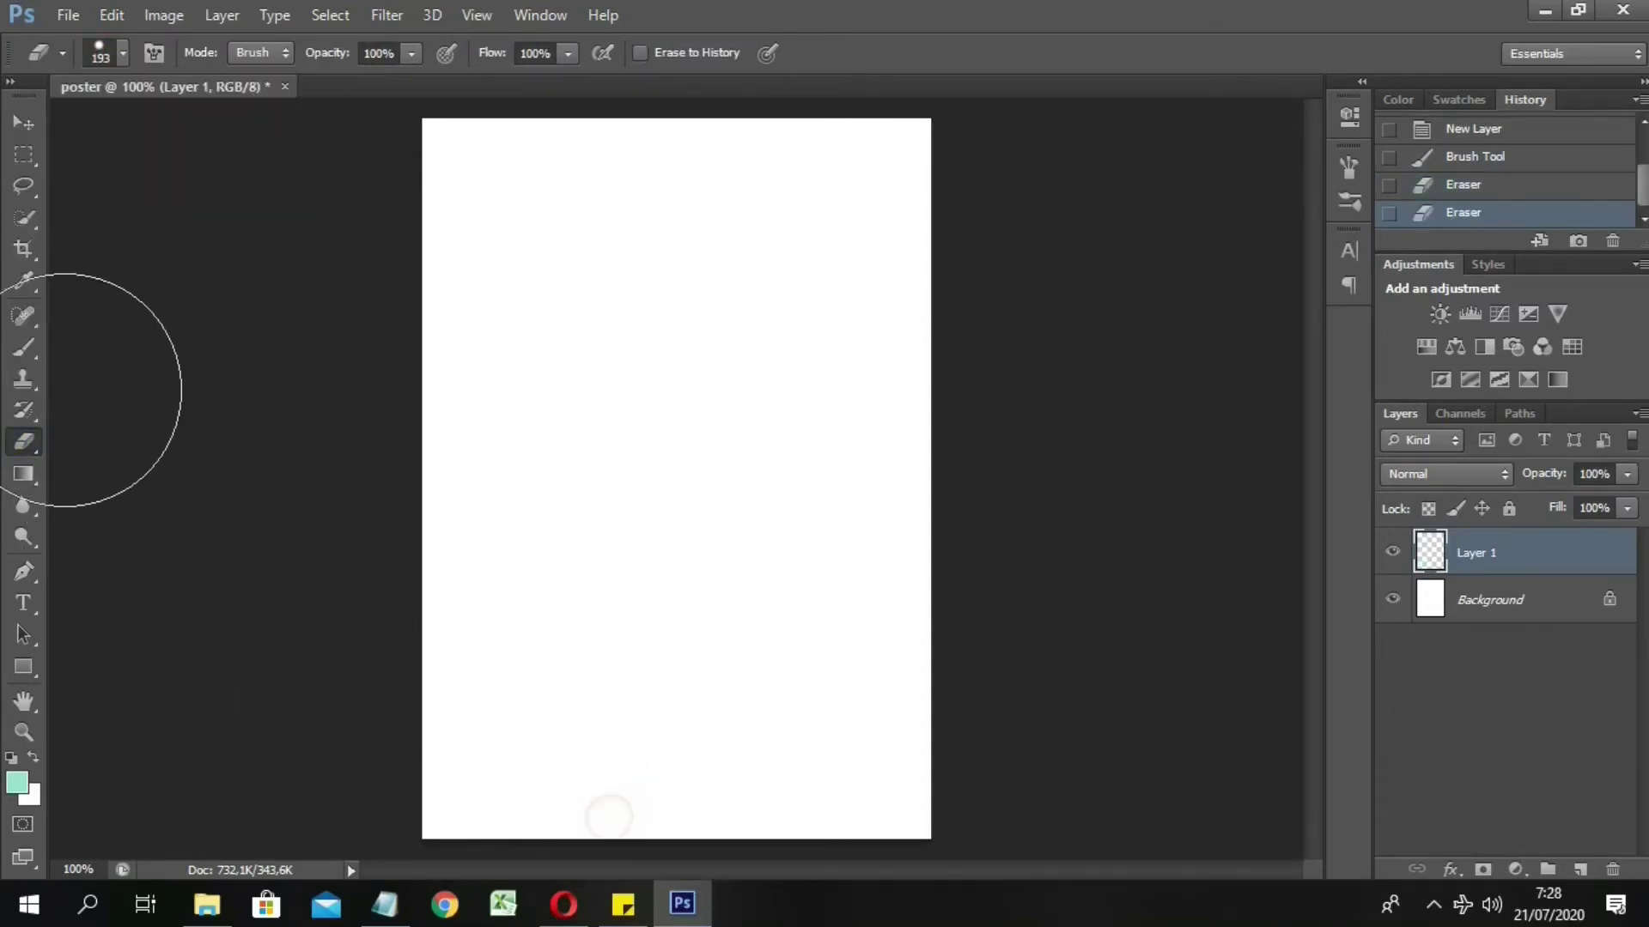
Step: Paint a hard-edged mint blob at lower left using the hard round brush
left_click(23, 347)
left_click(122, 53)
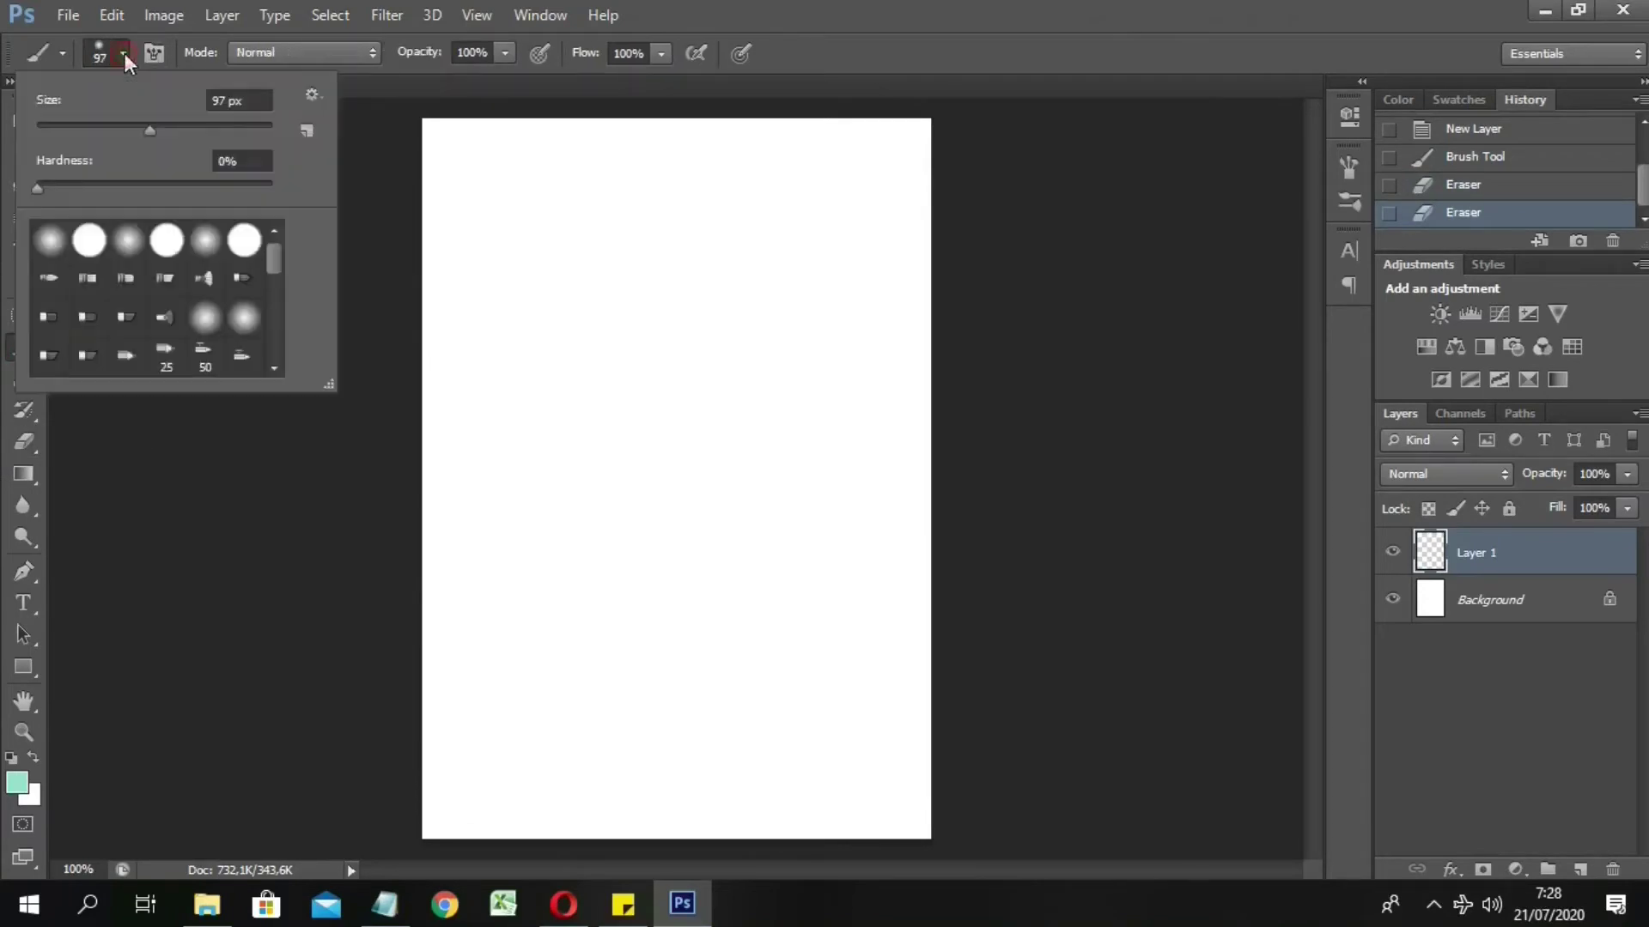
left_click(91, 242)
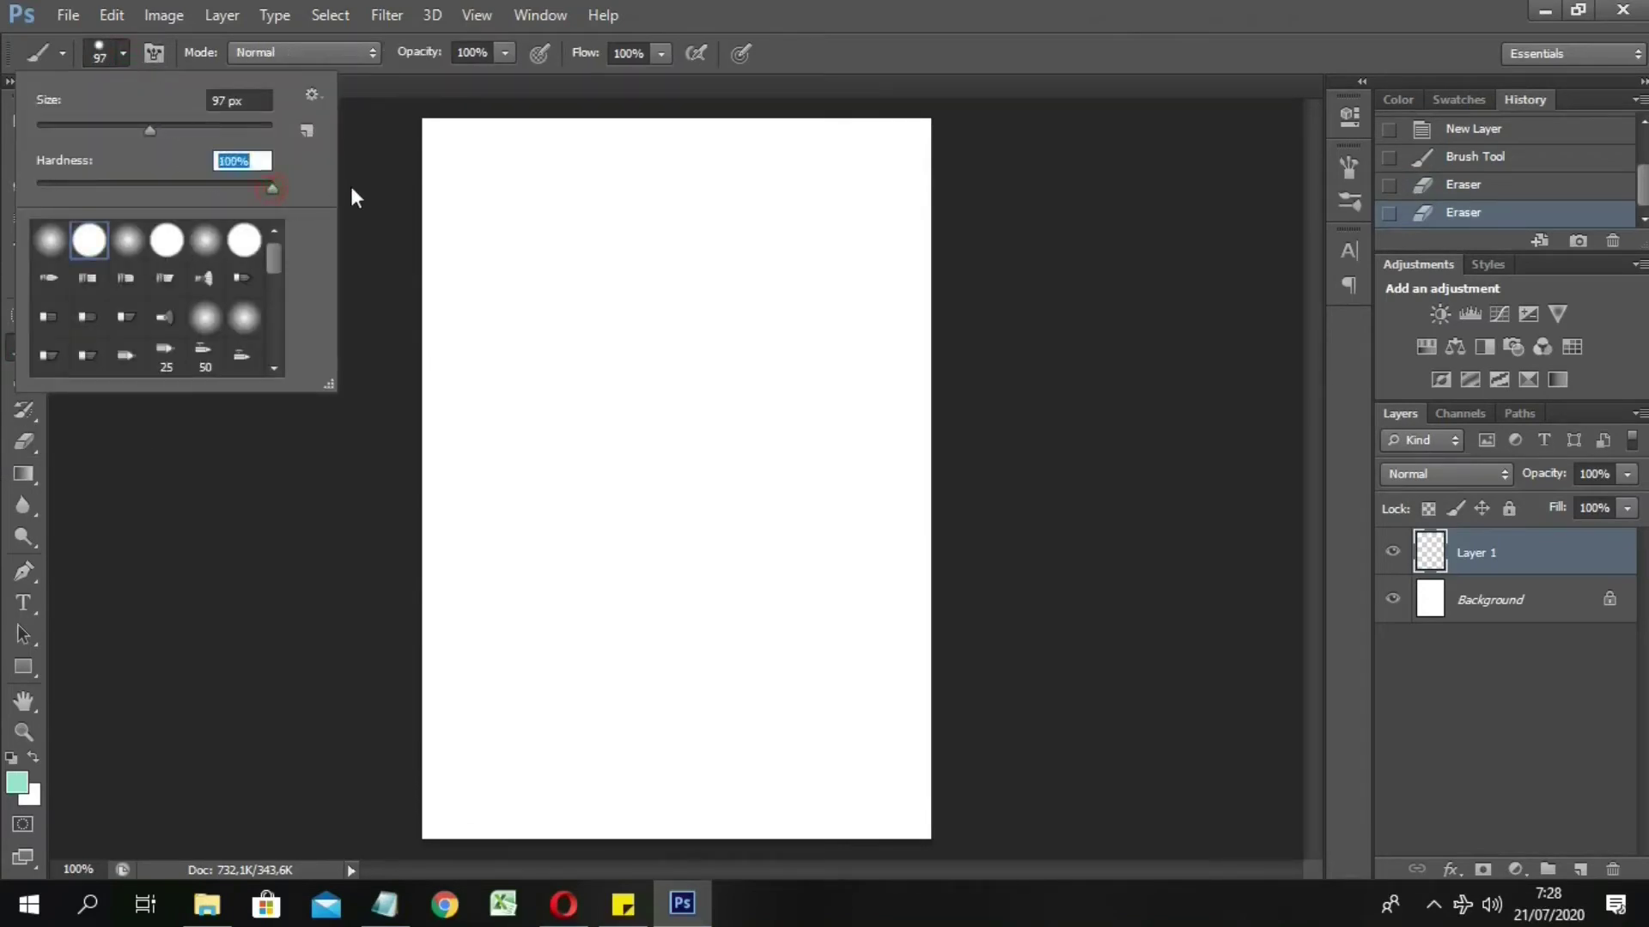
left_click_drag(585, 639, 471, 615)
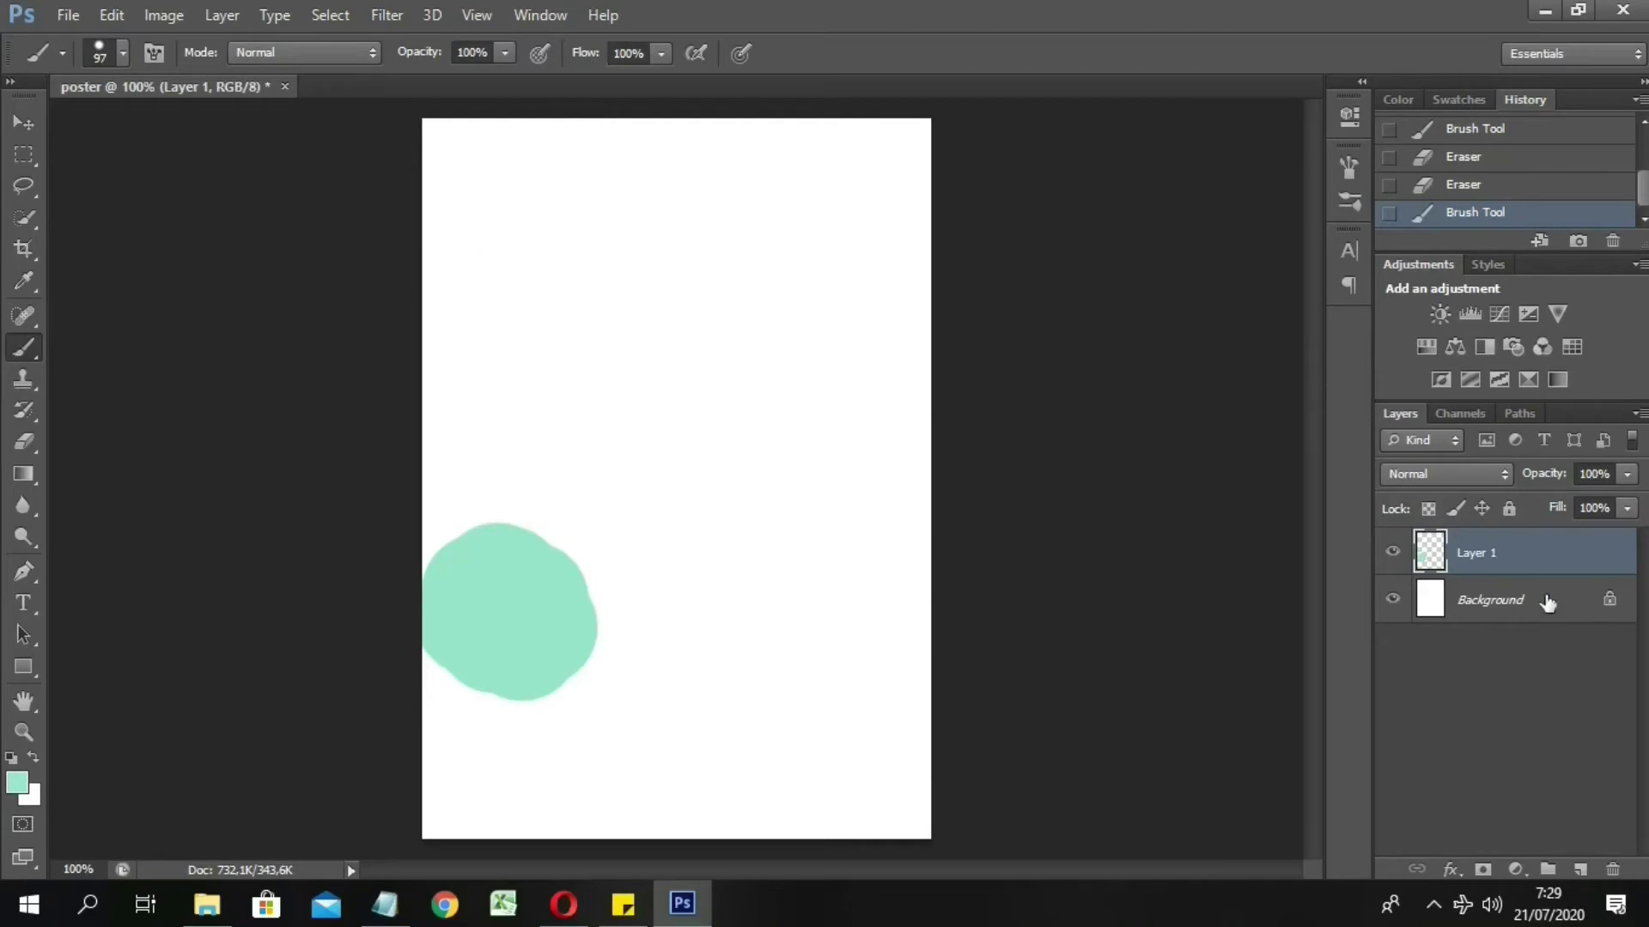
Step: Undo the blob, paint mint hills across the bottom on Layer 1, adding Layer 2
left_click(1503, 190)
mouse_move(425, 722)
left_mouse_down()
mouse_move(432, 781)
mouse_move(482, 762)
mouse_move(619, 776)
mouse_move(679, 839)
mouse_move(846, 773)
mouse_move(873, 816)
mouse_move(920, 747)
mouse_move(990, 796)
left_mouse_up()
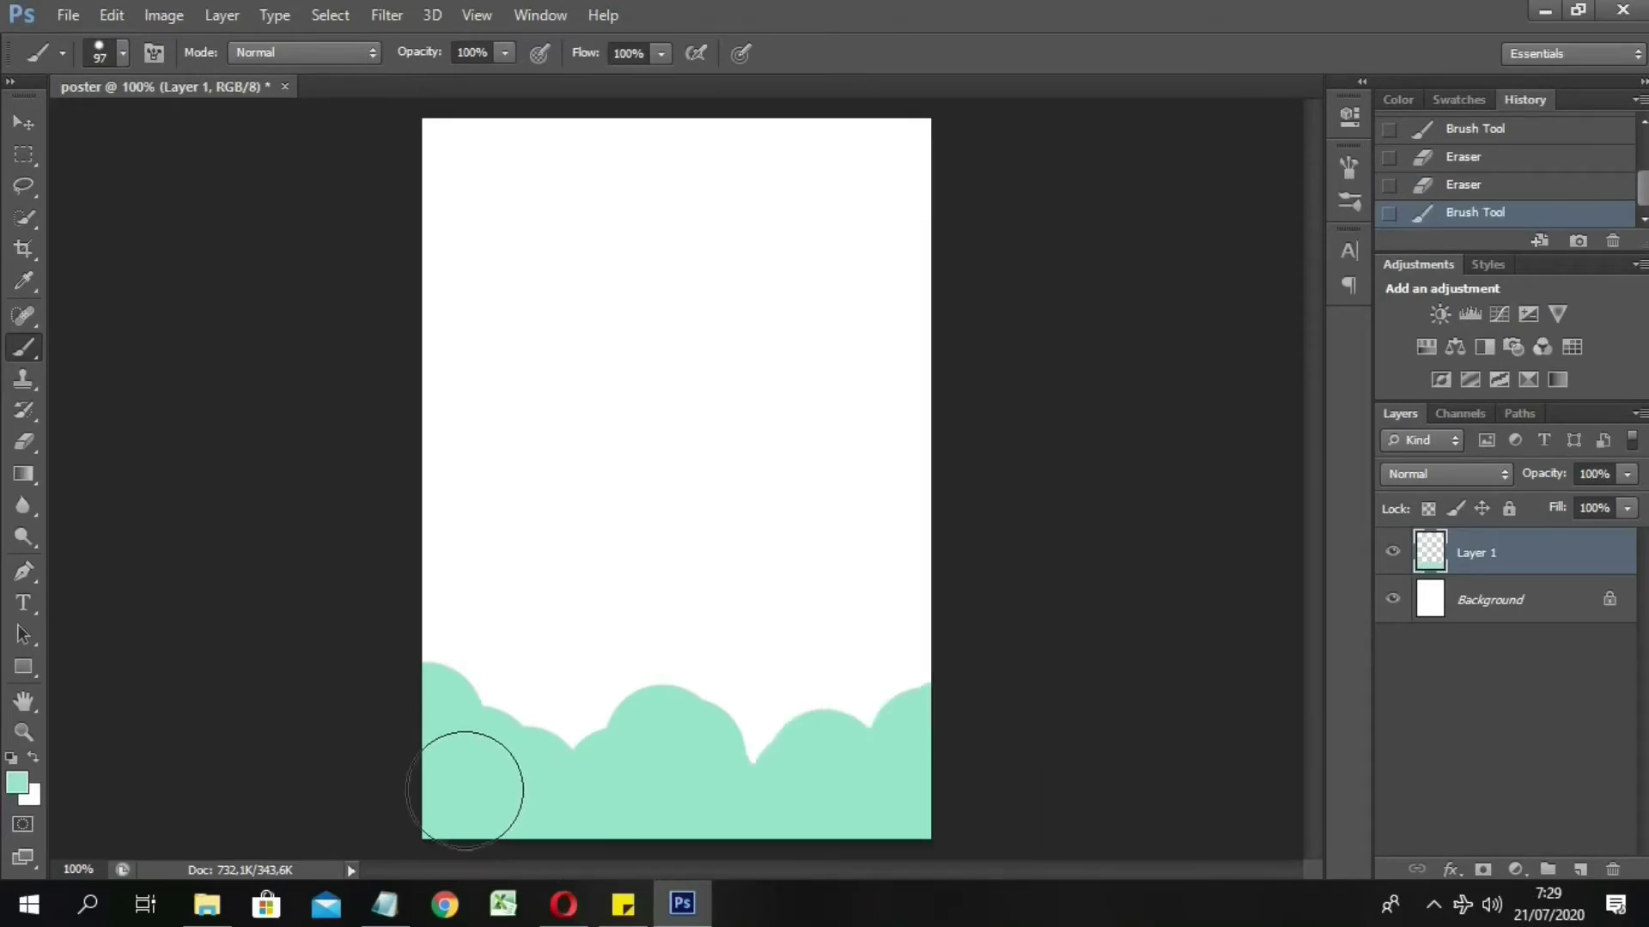
left_click(1579, 869)
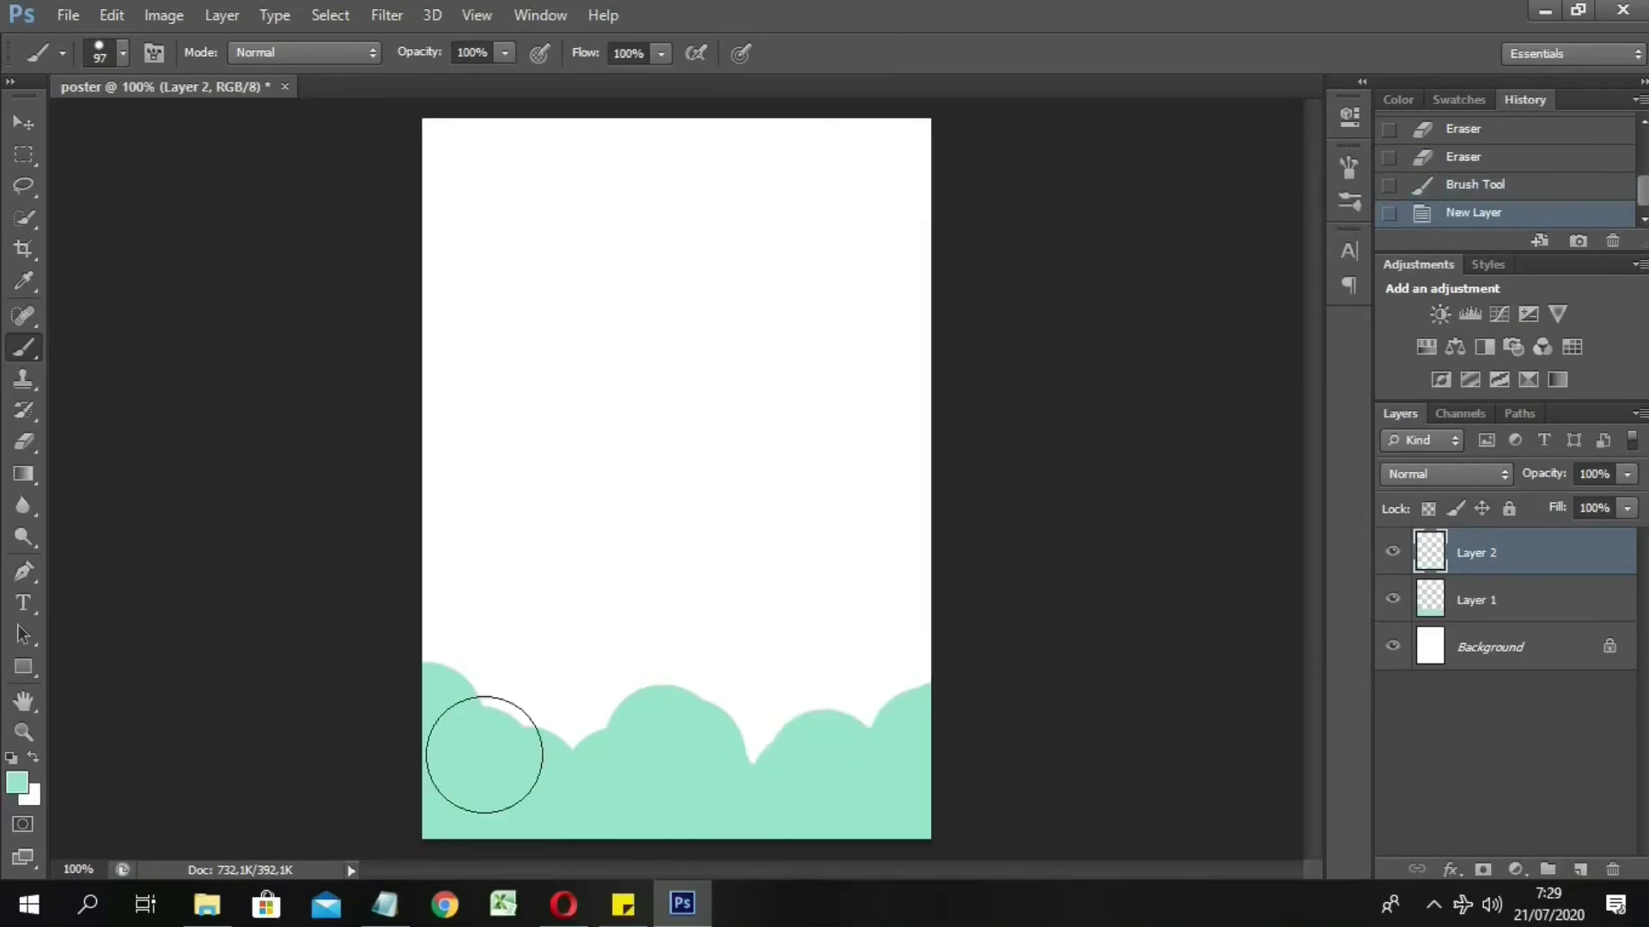
mouse_move(433, 669)
left_mouse_down()
mouse_move(486, 725)
mouse_move(670, 761)
mouse_move(747, 747)
mouse_move(777, 711)
left_mouse_up()
left_click(1511, 184)
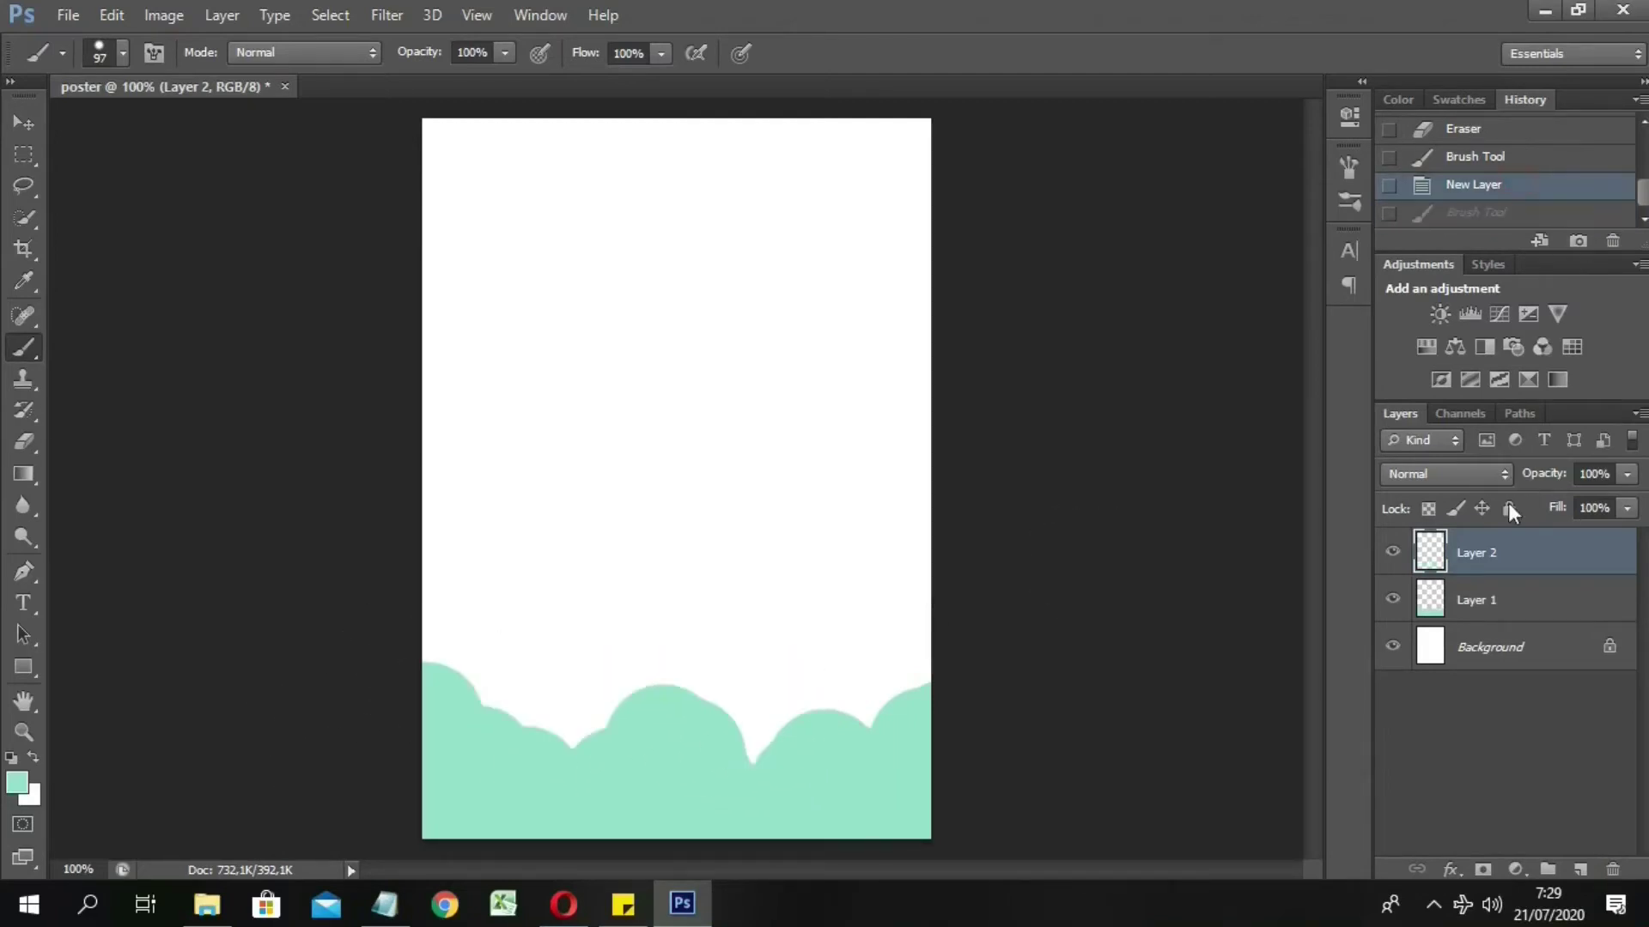
left_click(1478, 591)
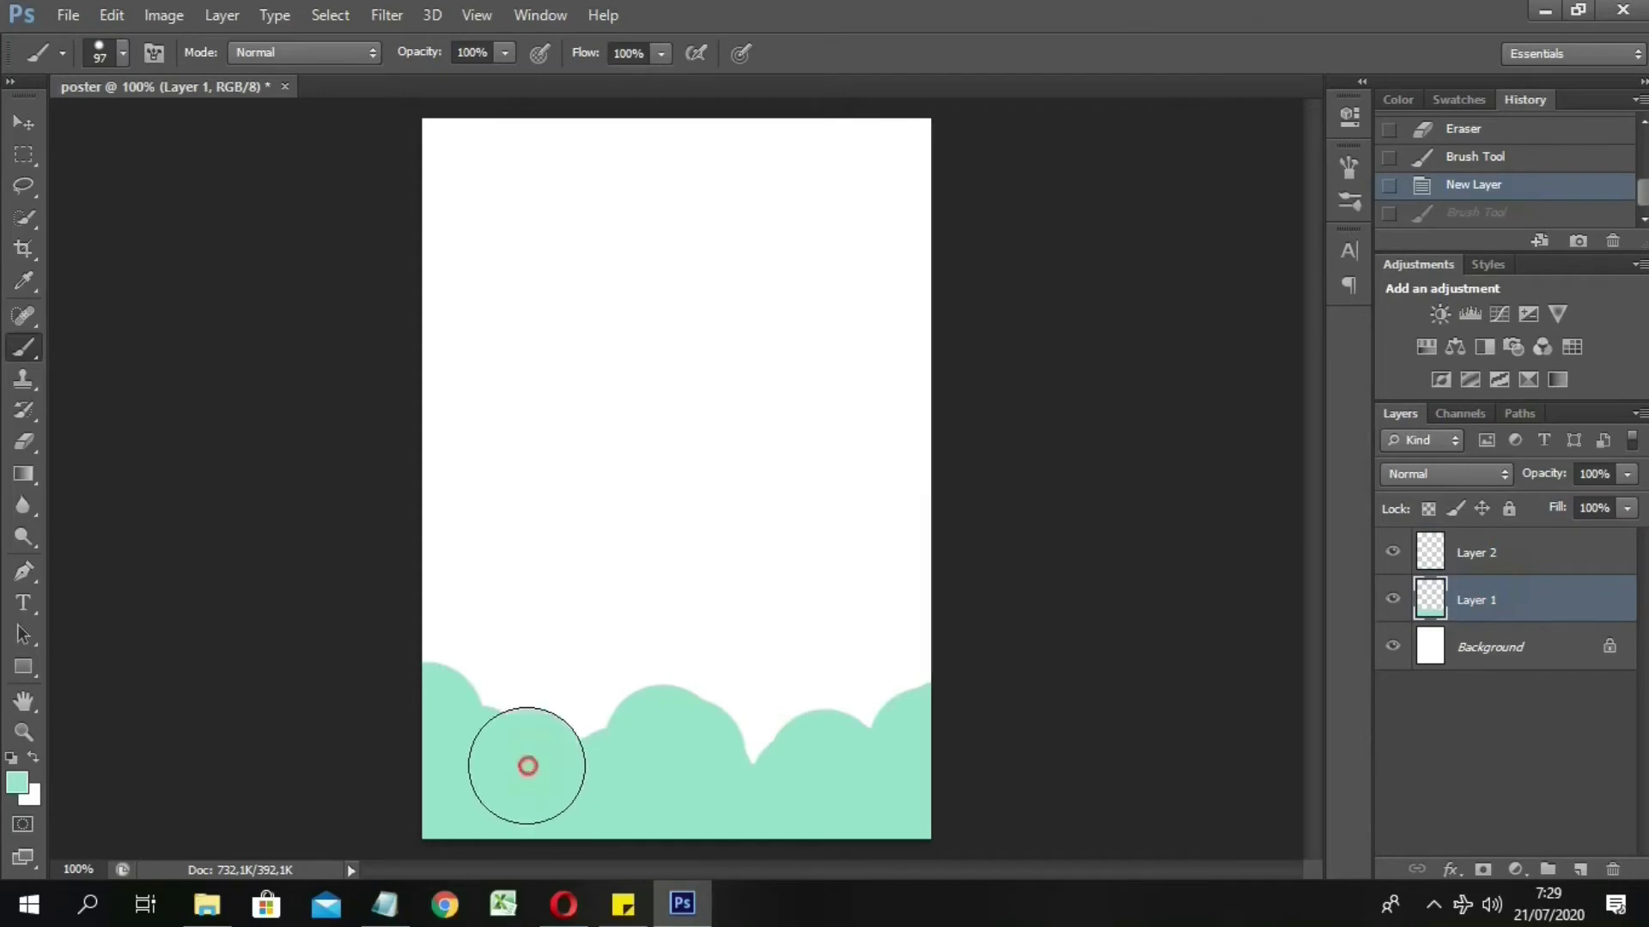
left_click_drag(526, 766, 494, 755)
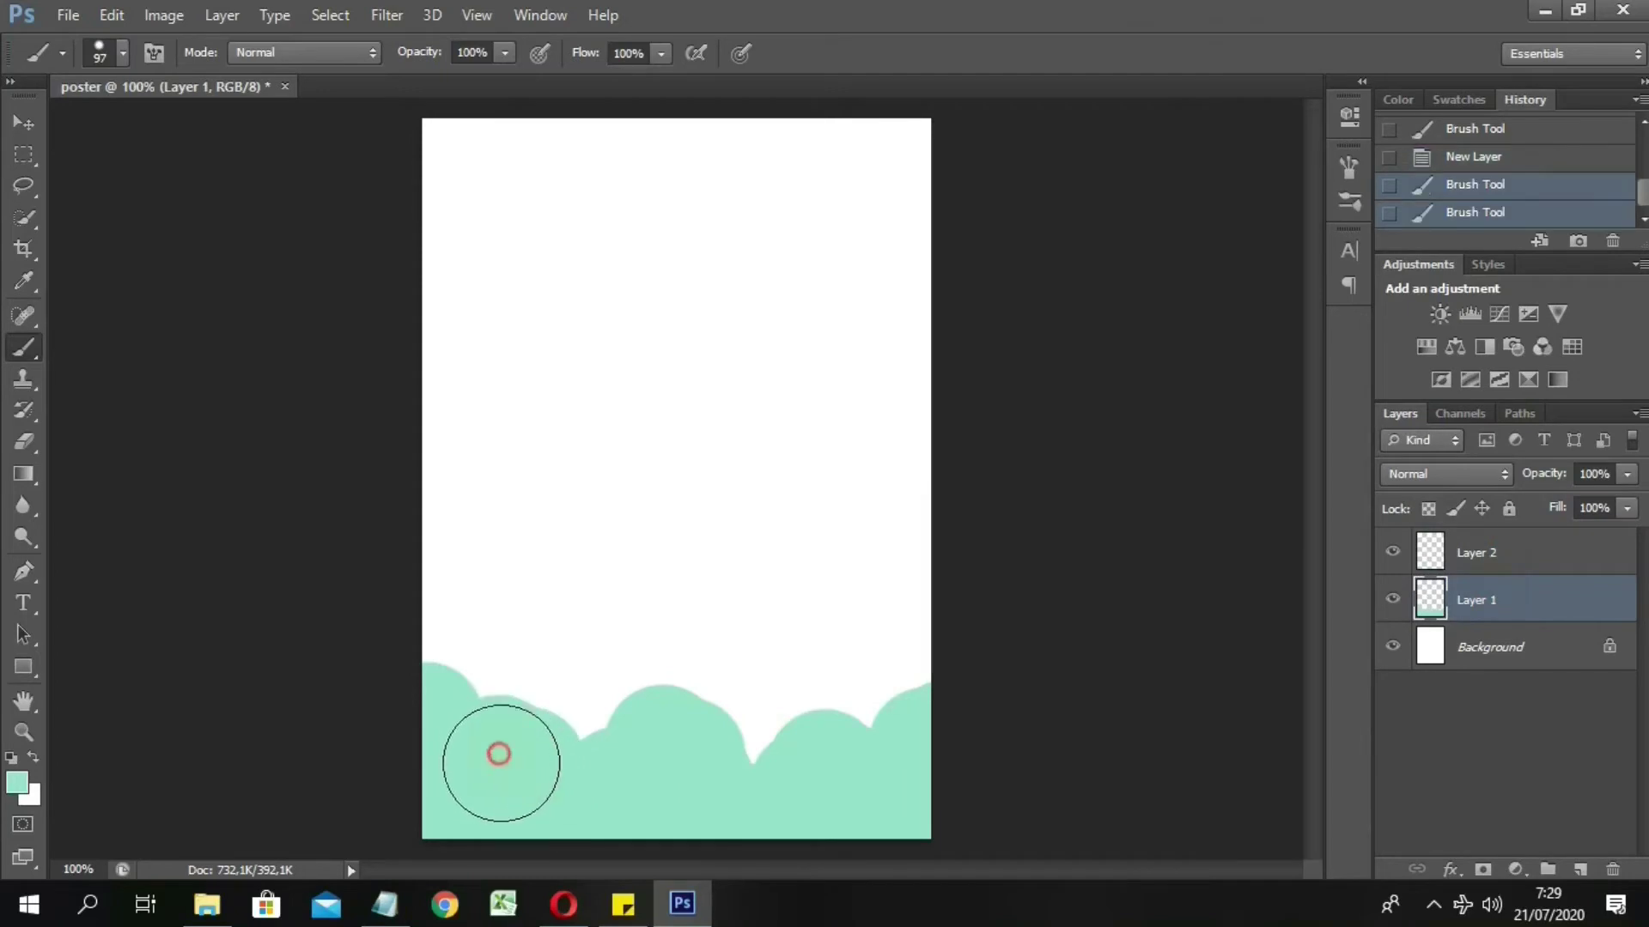
Step: Paint a lower row of mint hills along the bottom on Layer 2
left_click(1393, 602)
left_click(1489, 552)
mouse_move(455, 756)
left_mouse_down()
mouse_move(446, 777)
mouse_move(588, 837)
mouse_move(817, 872)
mouse_move(872, 827)
left_mouse_up()
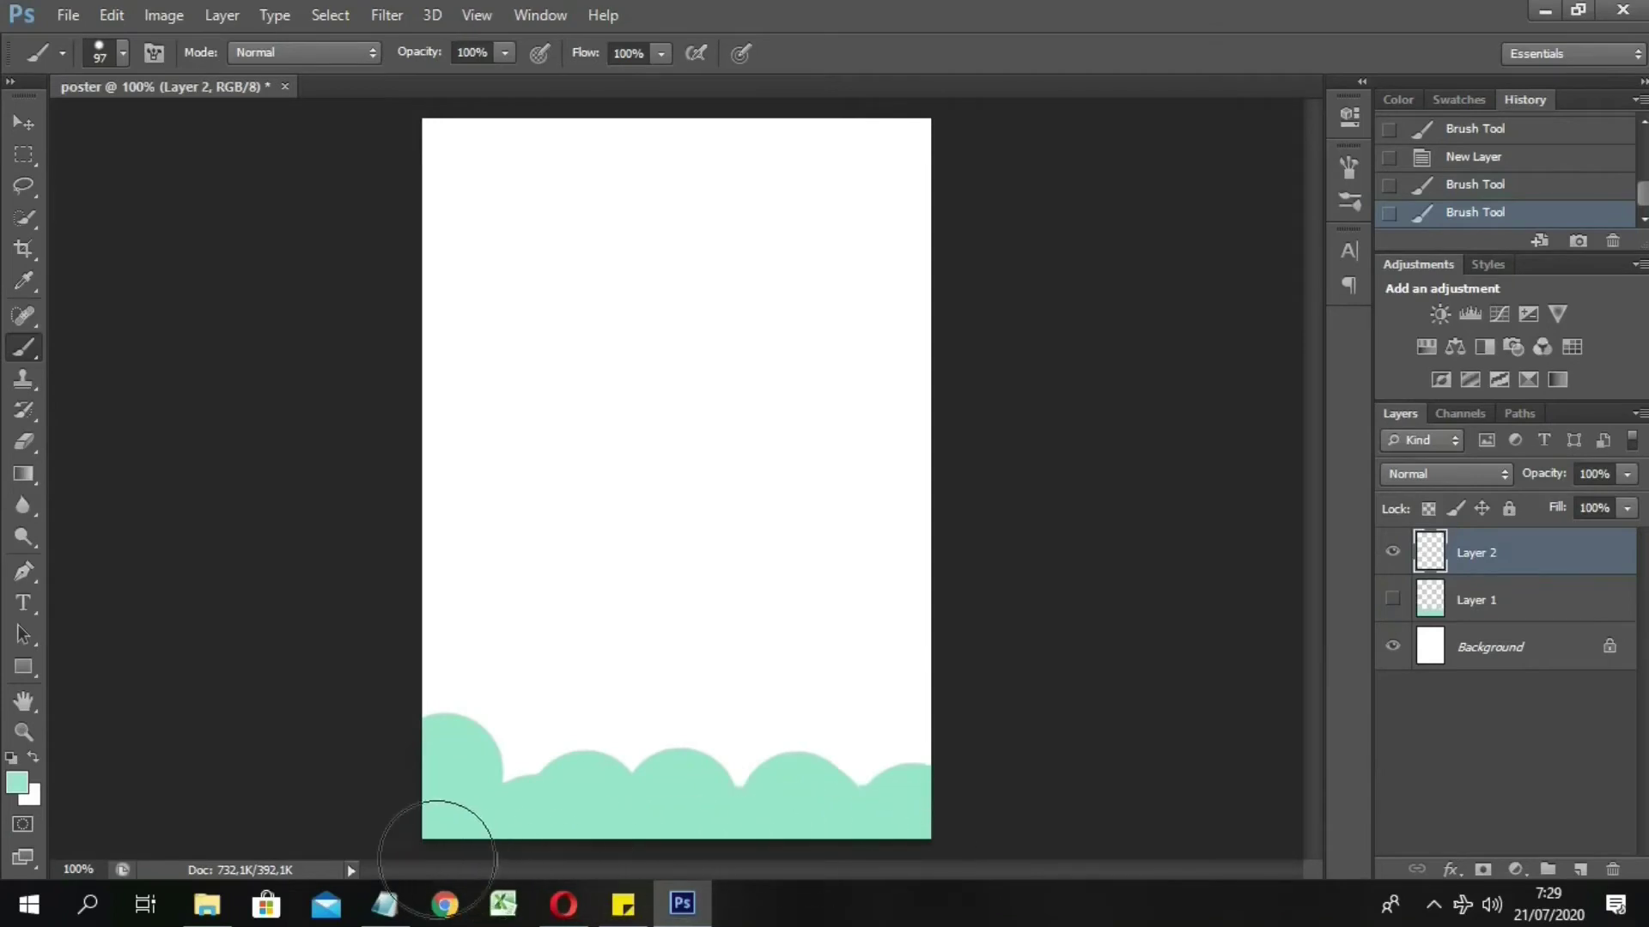
left_click_drag(437, 858, 884, 791)
left_click(1391, 599)
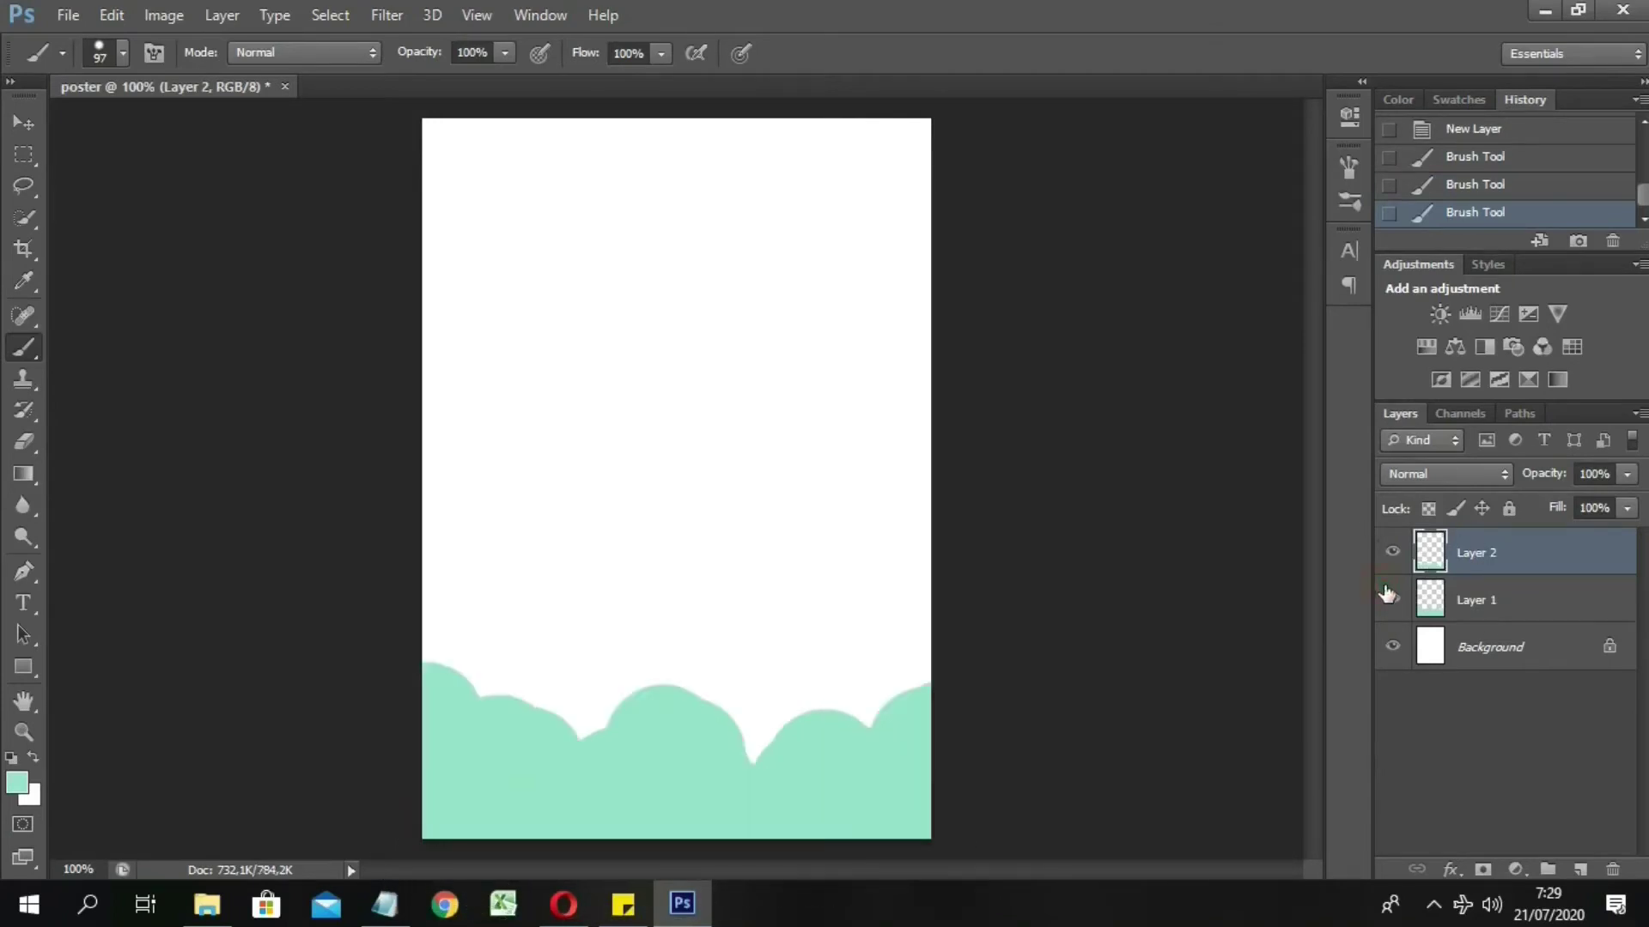
Step: Select the Gradient Tool and swap the foreground and background colours
left_click(23, 474)
left_click(34, 758)
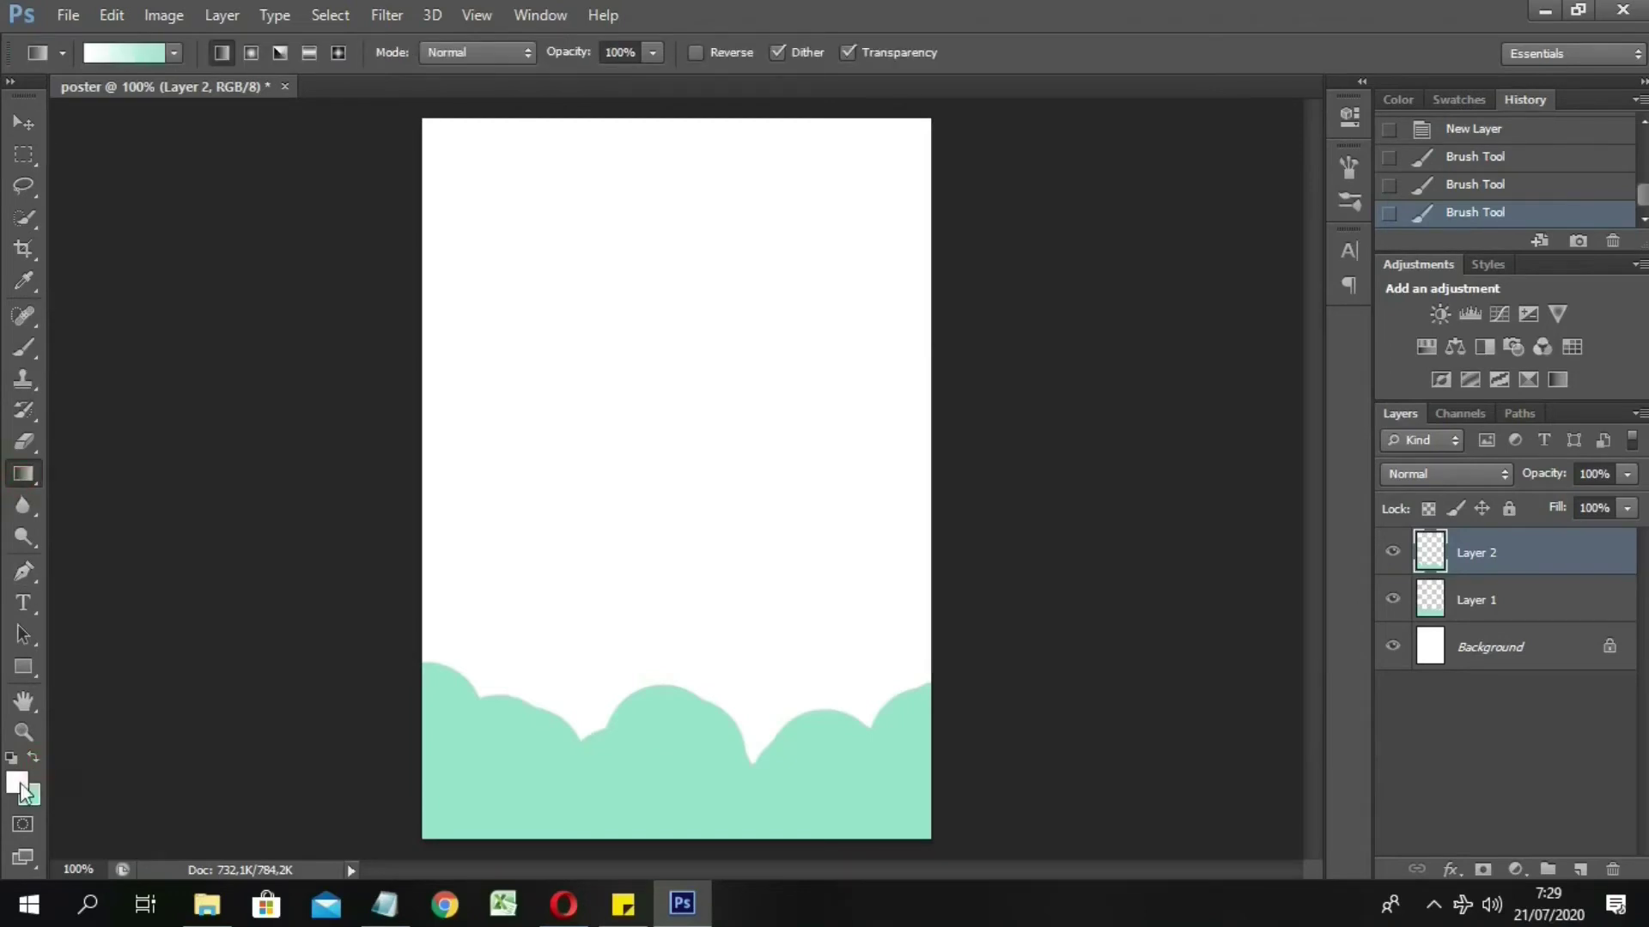
left_click(560, 778)
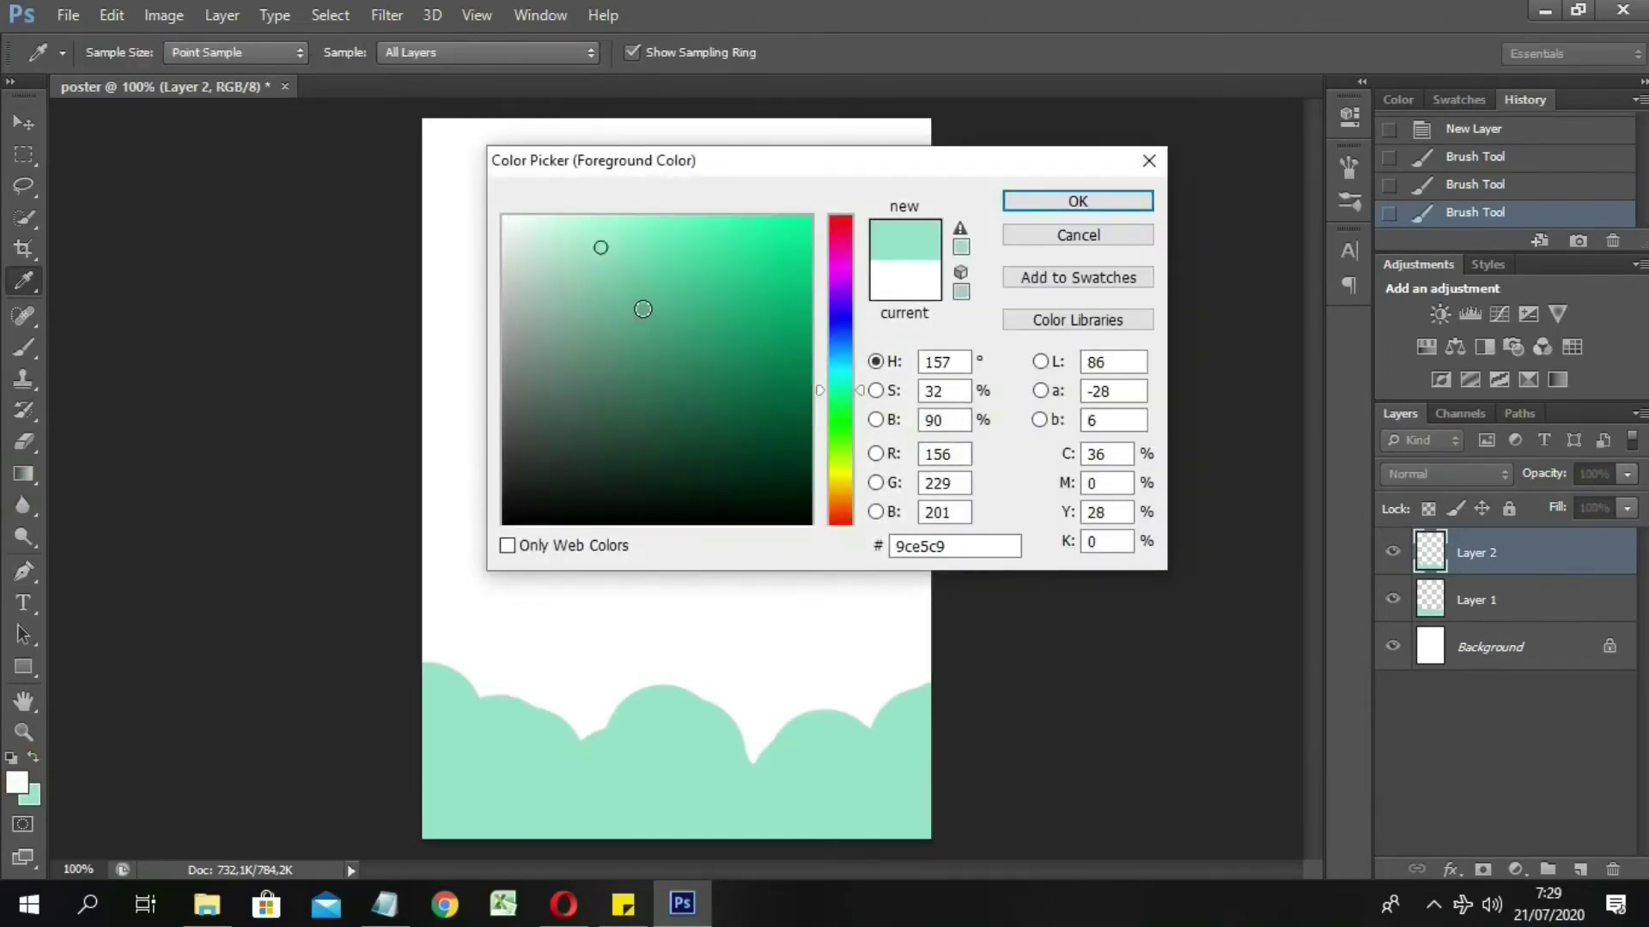
Step: Set the foreground colour to deeper green 449c7a and undo a trial full-layer gradient
left_click(644, 309)
left_click(677, 336)
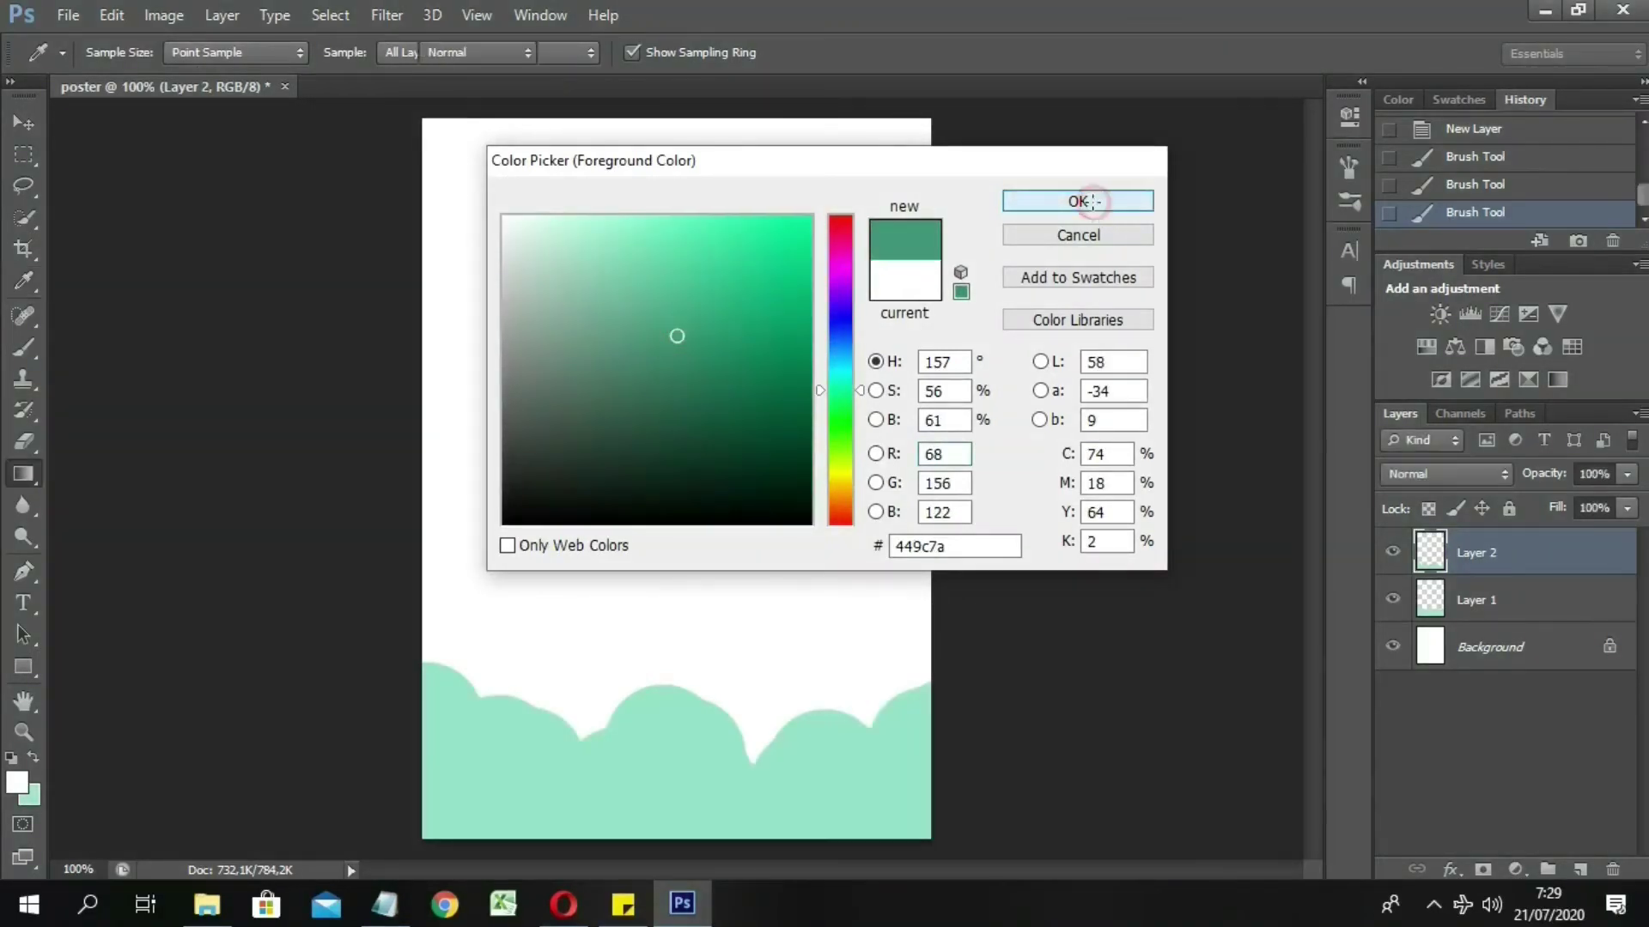
left_click(1077, 201)
key("g")
left_click_drag(603, 385, 607, 555)
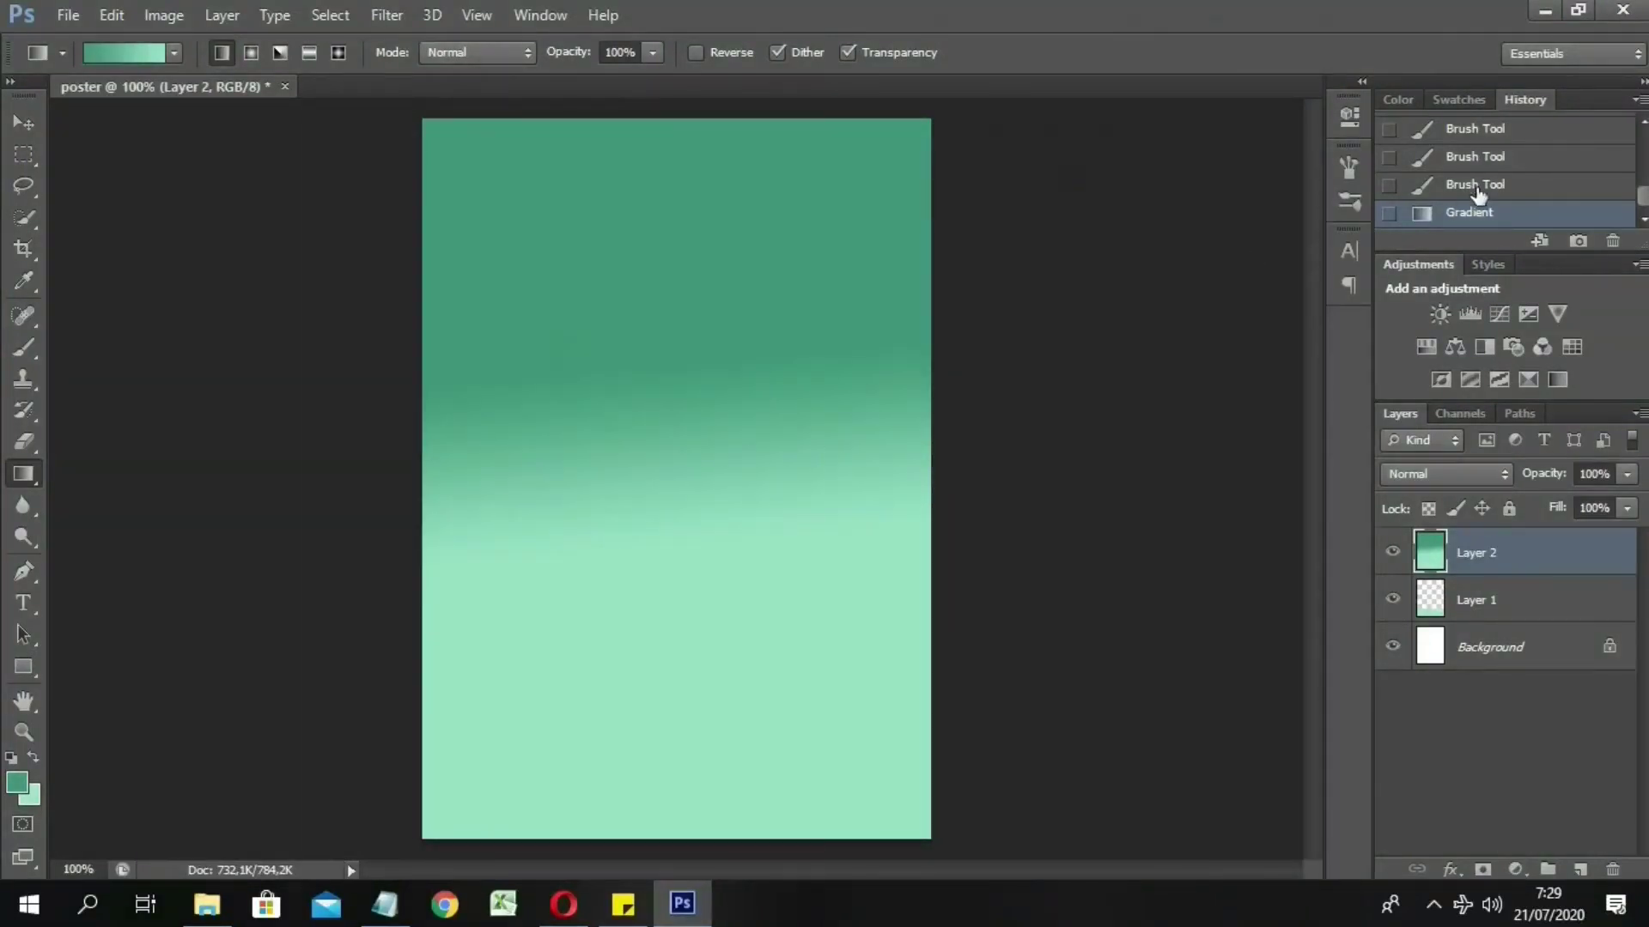
left_click(1473, 184)
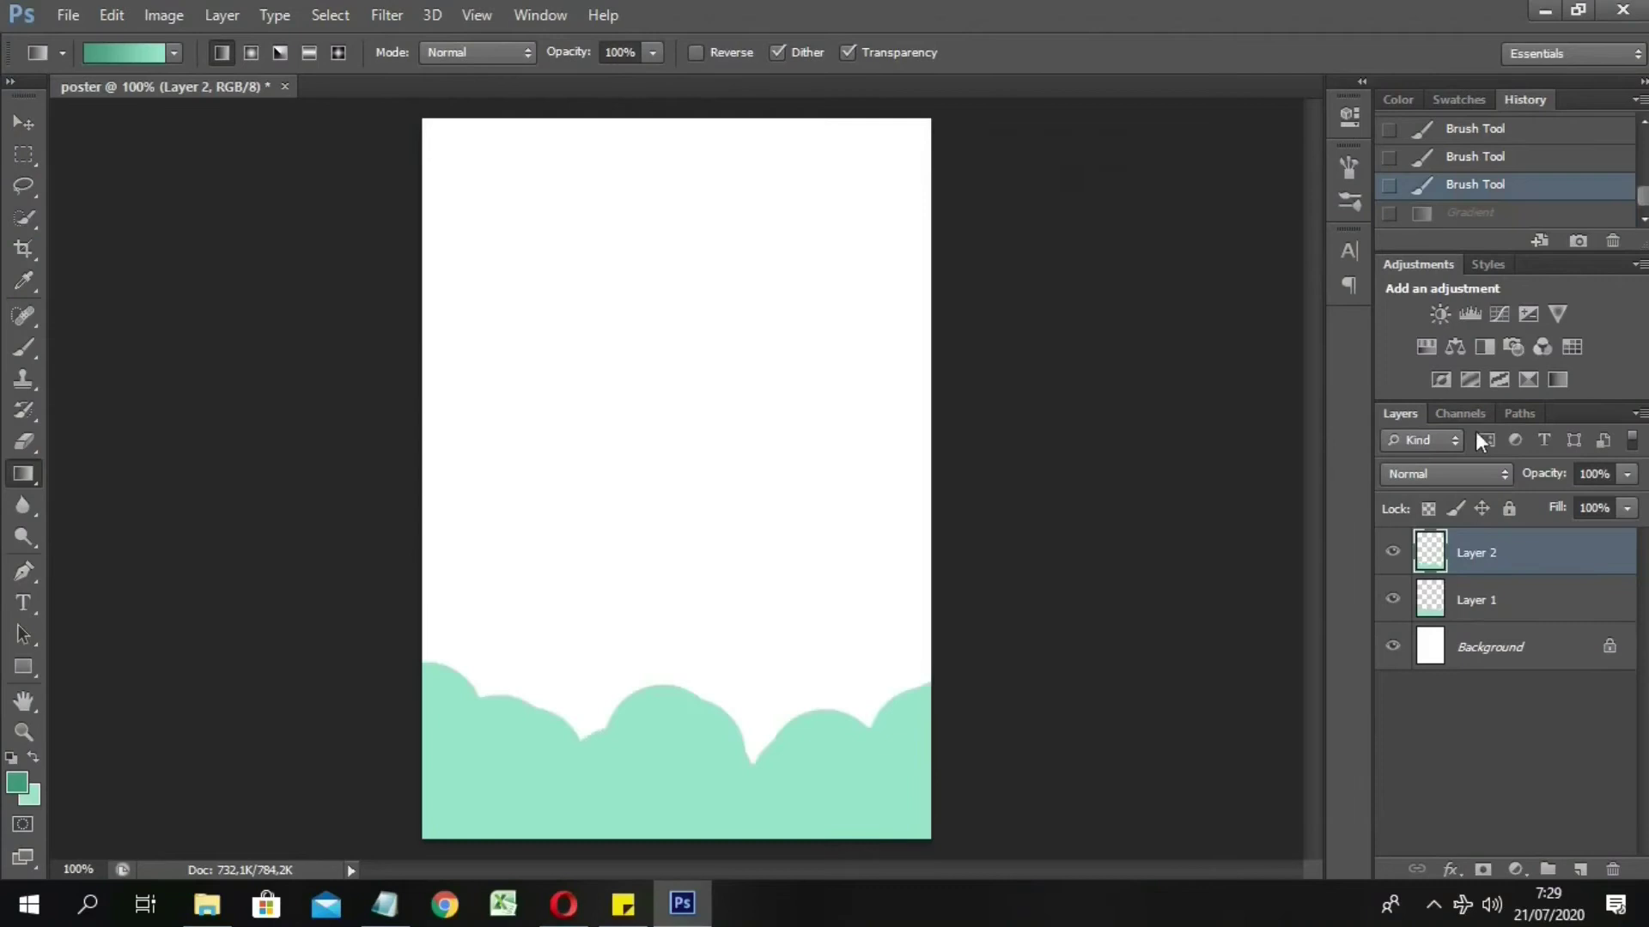
Step: Lock transparent pixels on Layers 2 and 1 and shade each row of hills with a vertical gradient
left_click(1428, 508)
left_click_drag(637, 855, 633, 749)
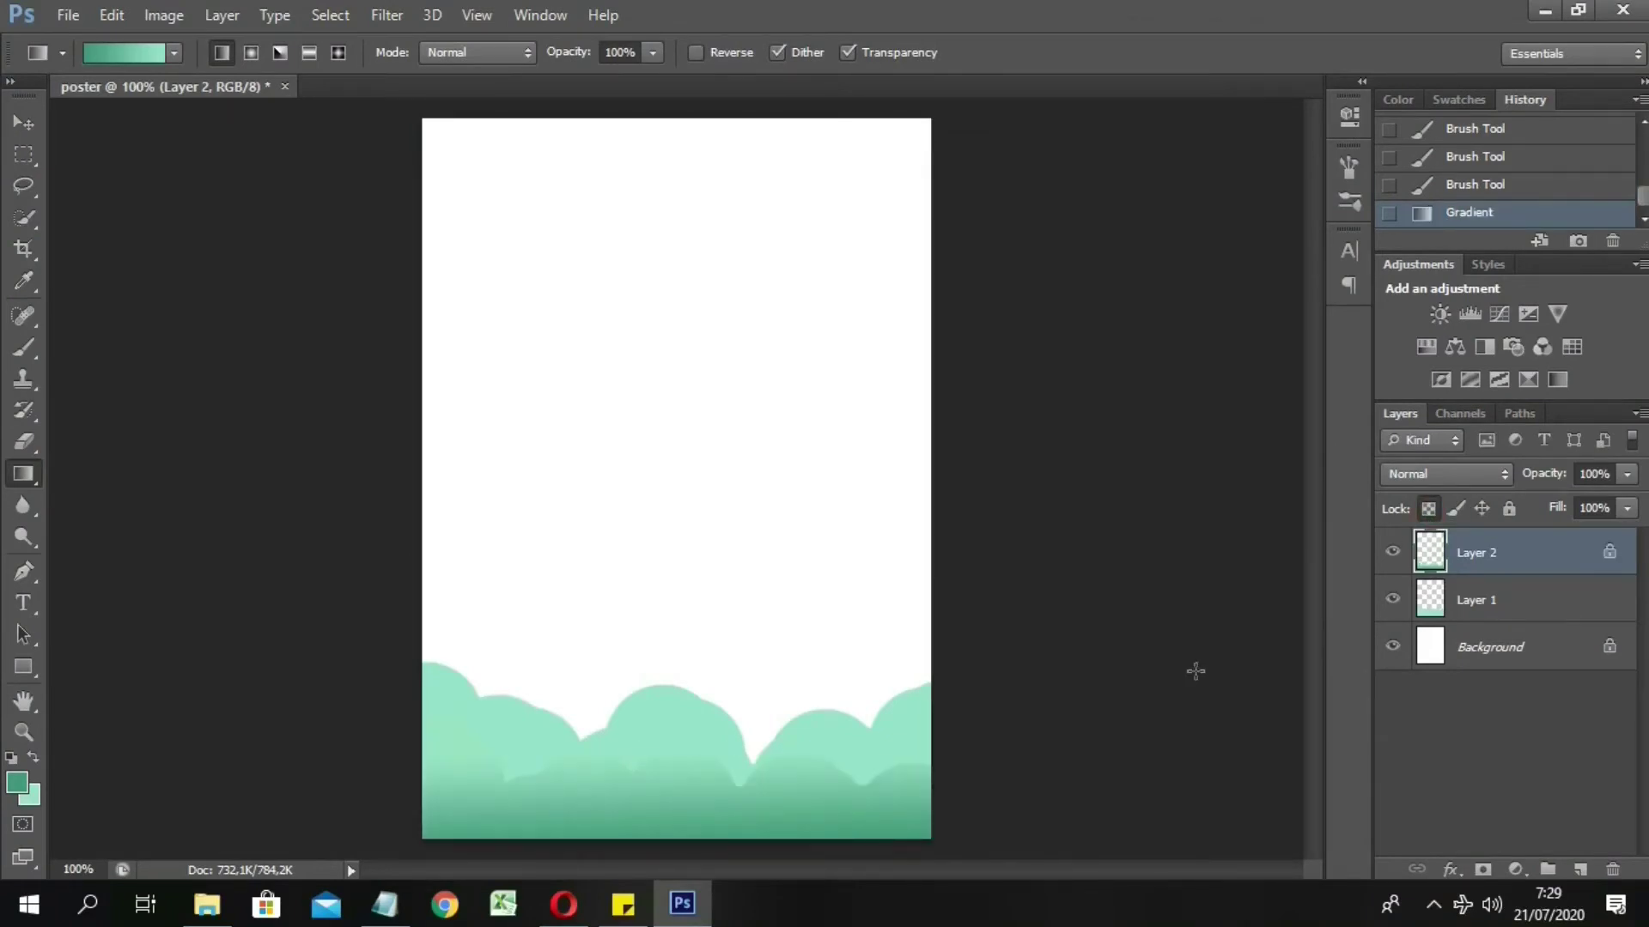
left_click(1477, 600)
left_click(1428, 508)
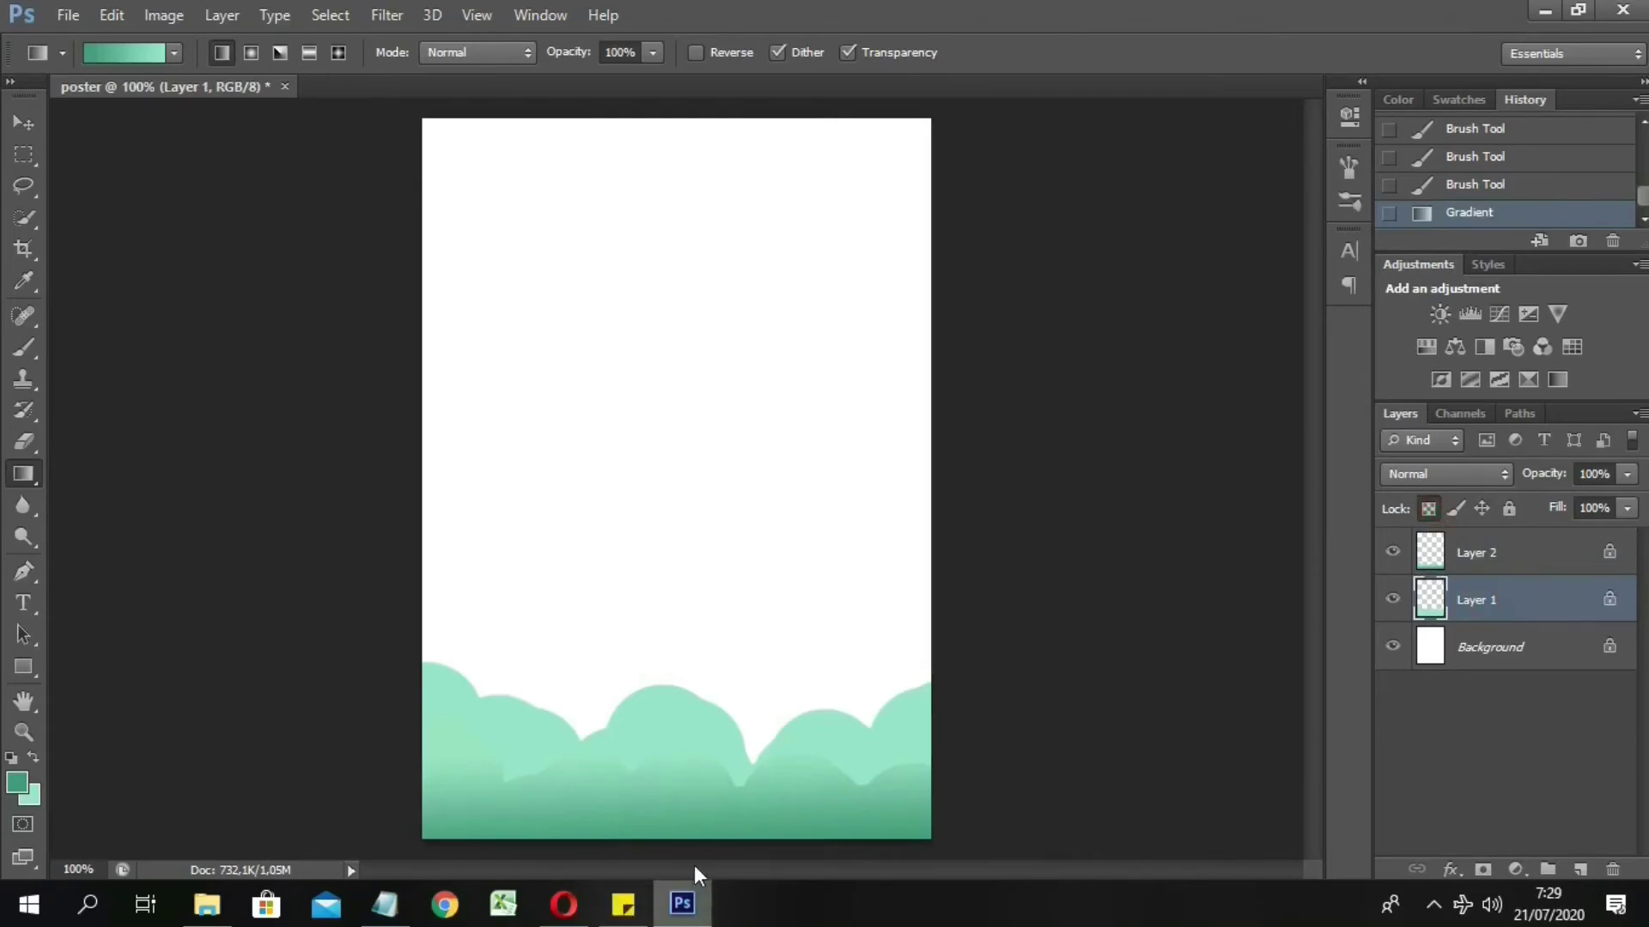
left_click_drag(695, 855, 664, 701)
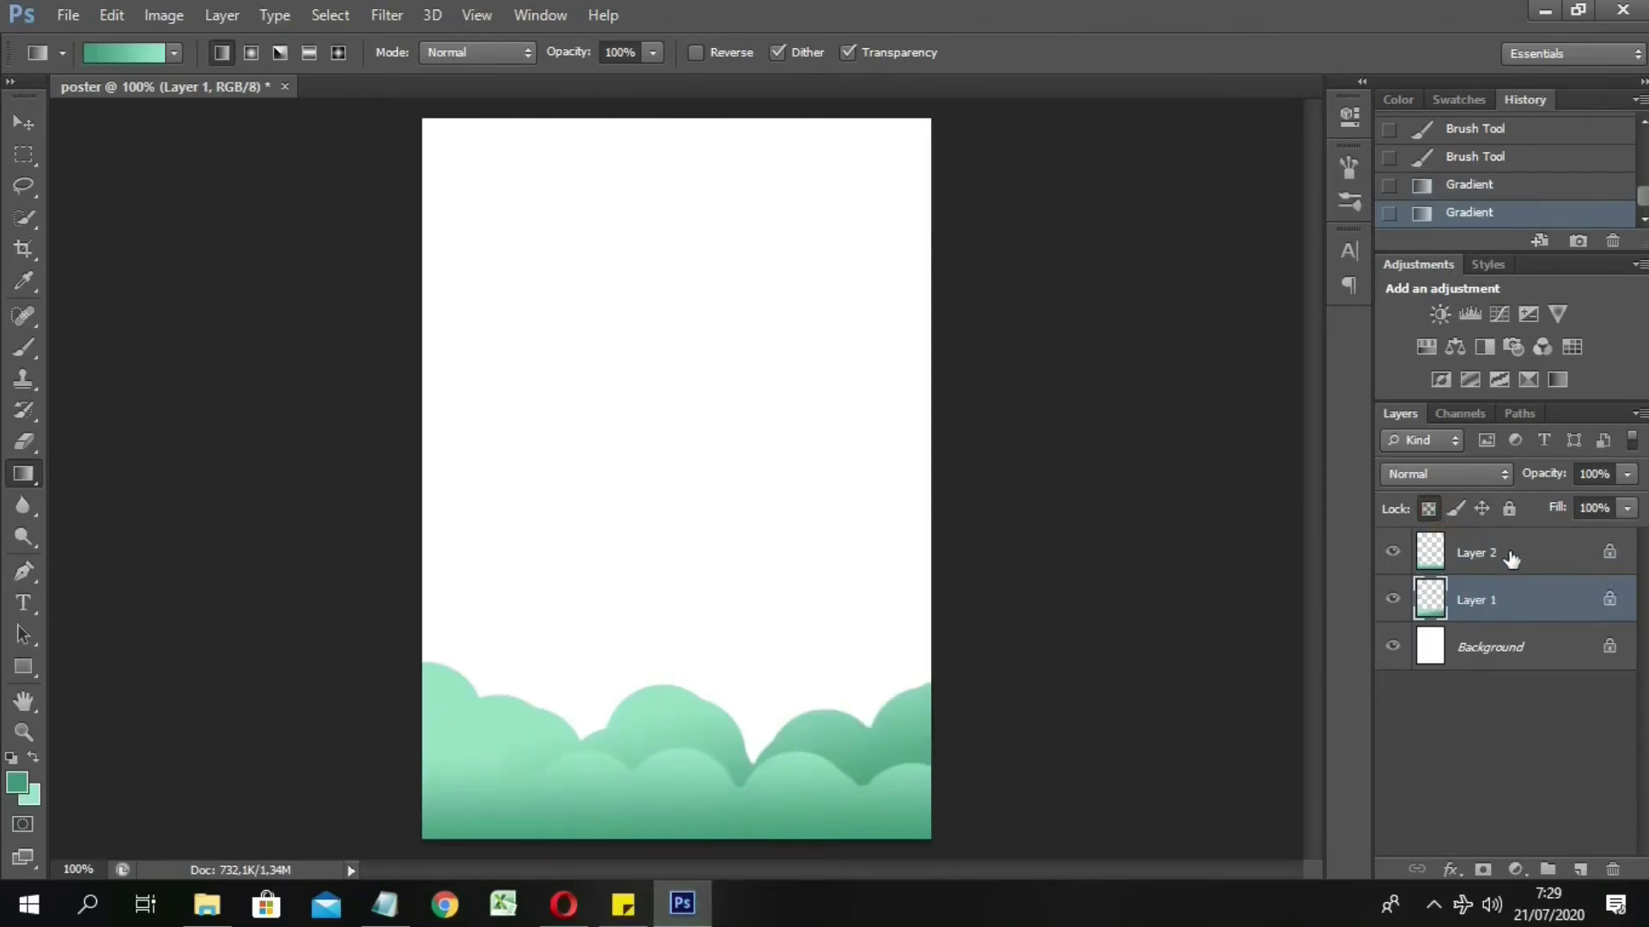
left_click(1513, 657)
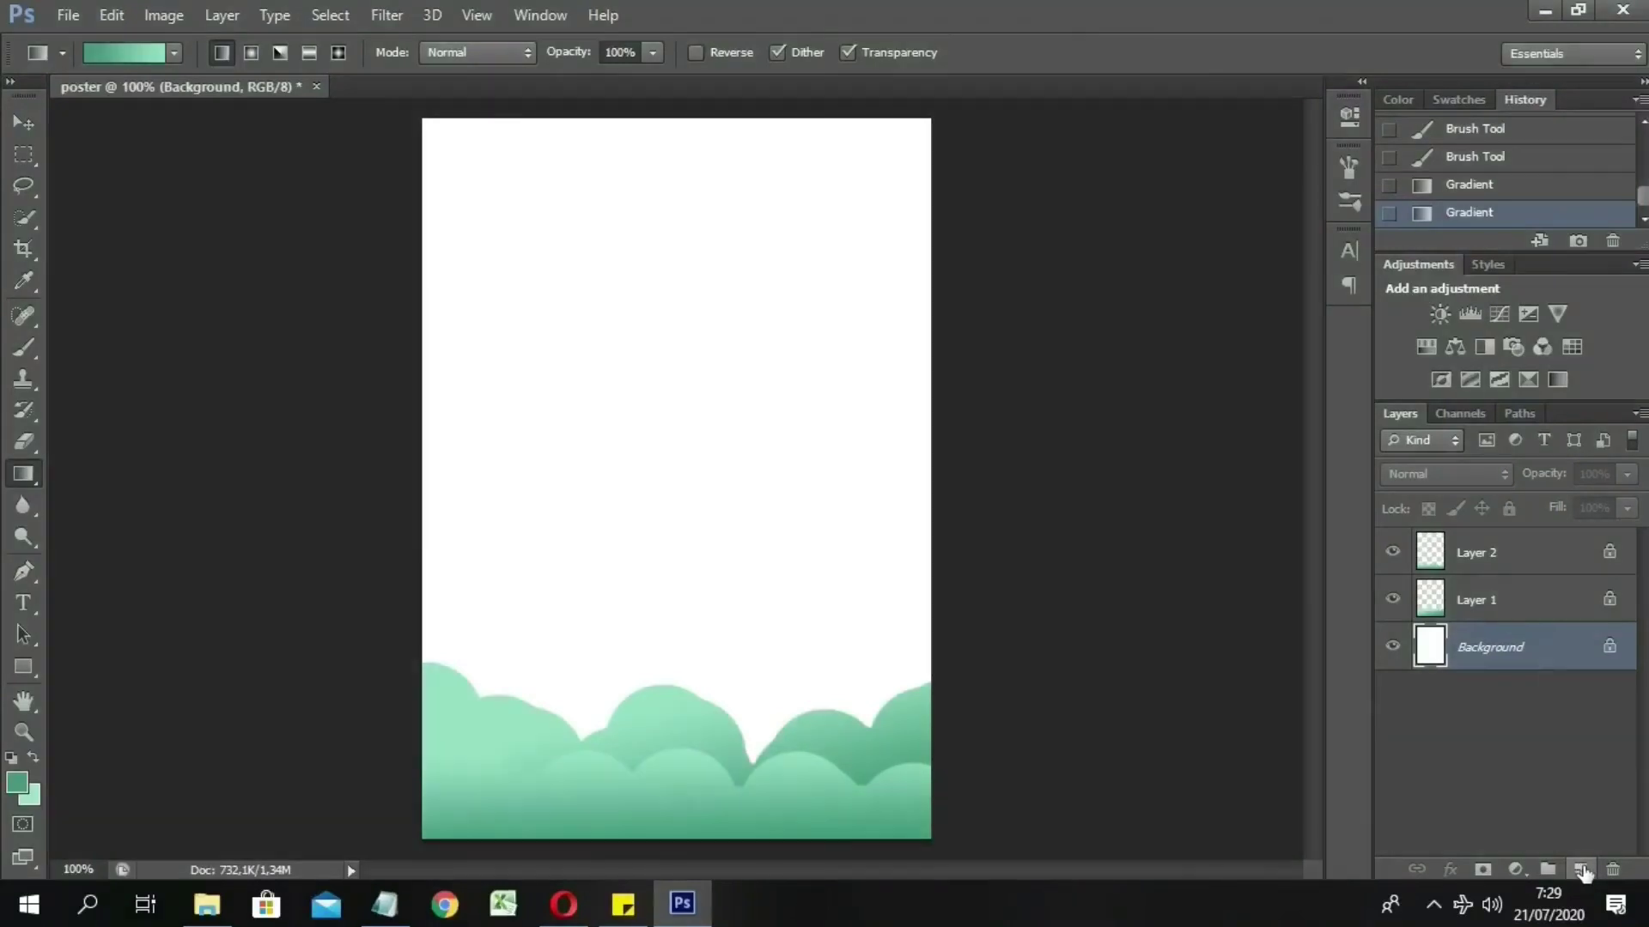
Step: Add Layer 3 above Background and trial a light grey Paint Bucket fill, then undo it
left_click(1579, 870)
left_click(11, 759)
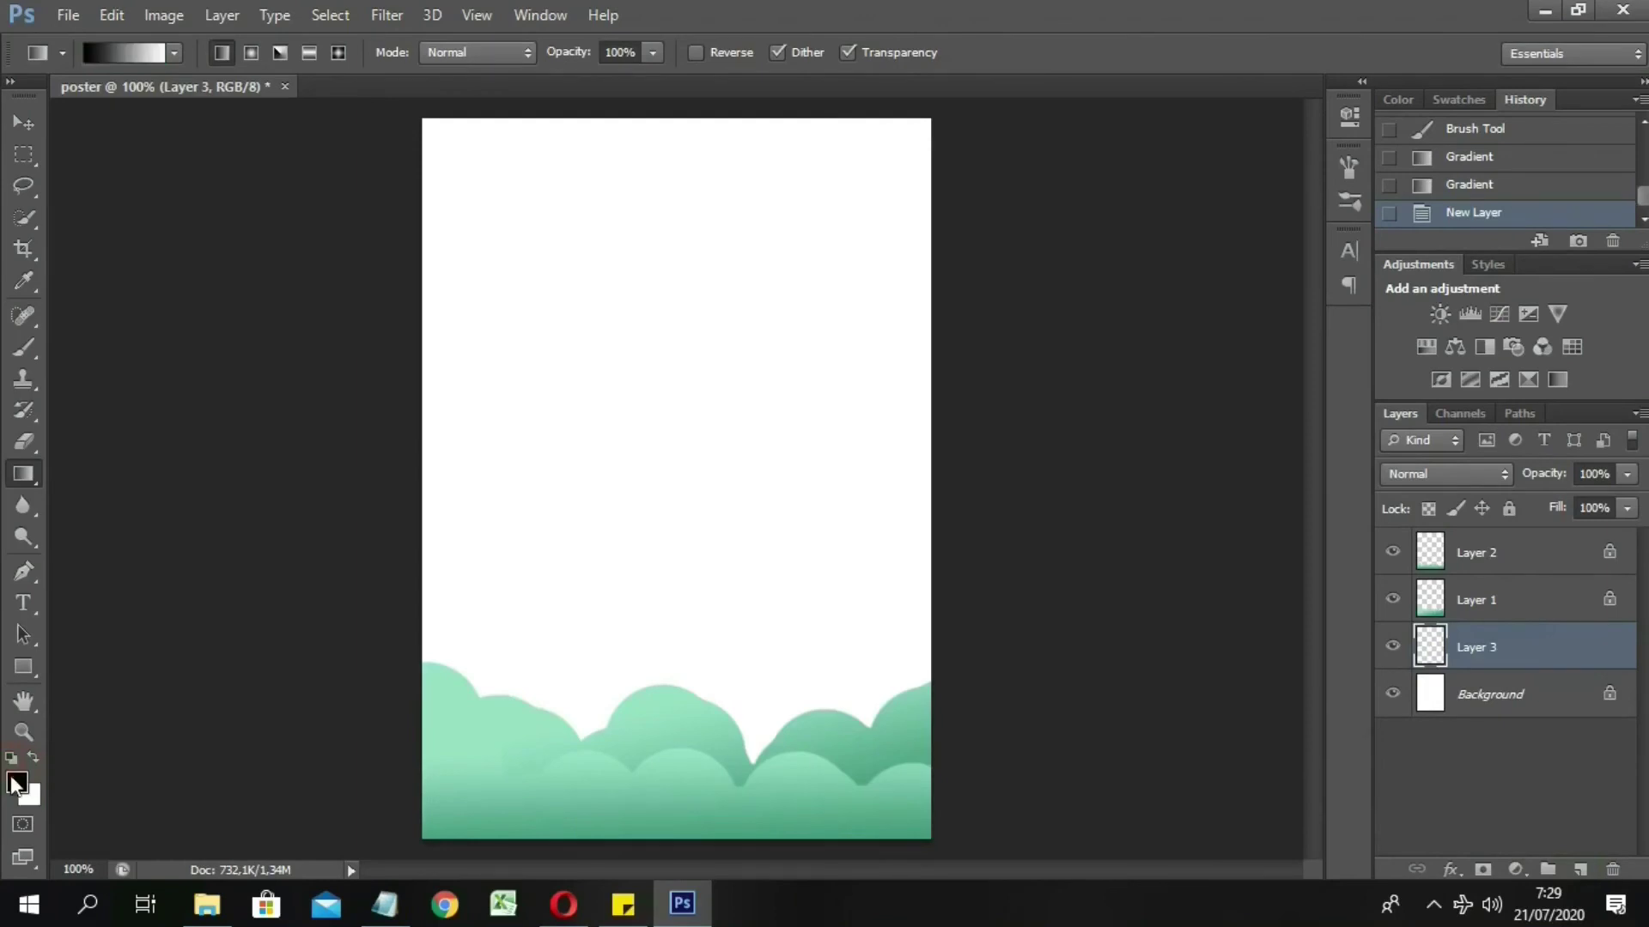
left_click_drag(468, 207, 460, 217)
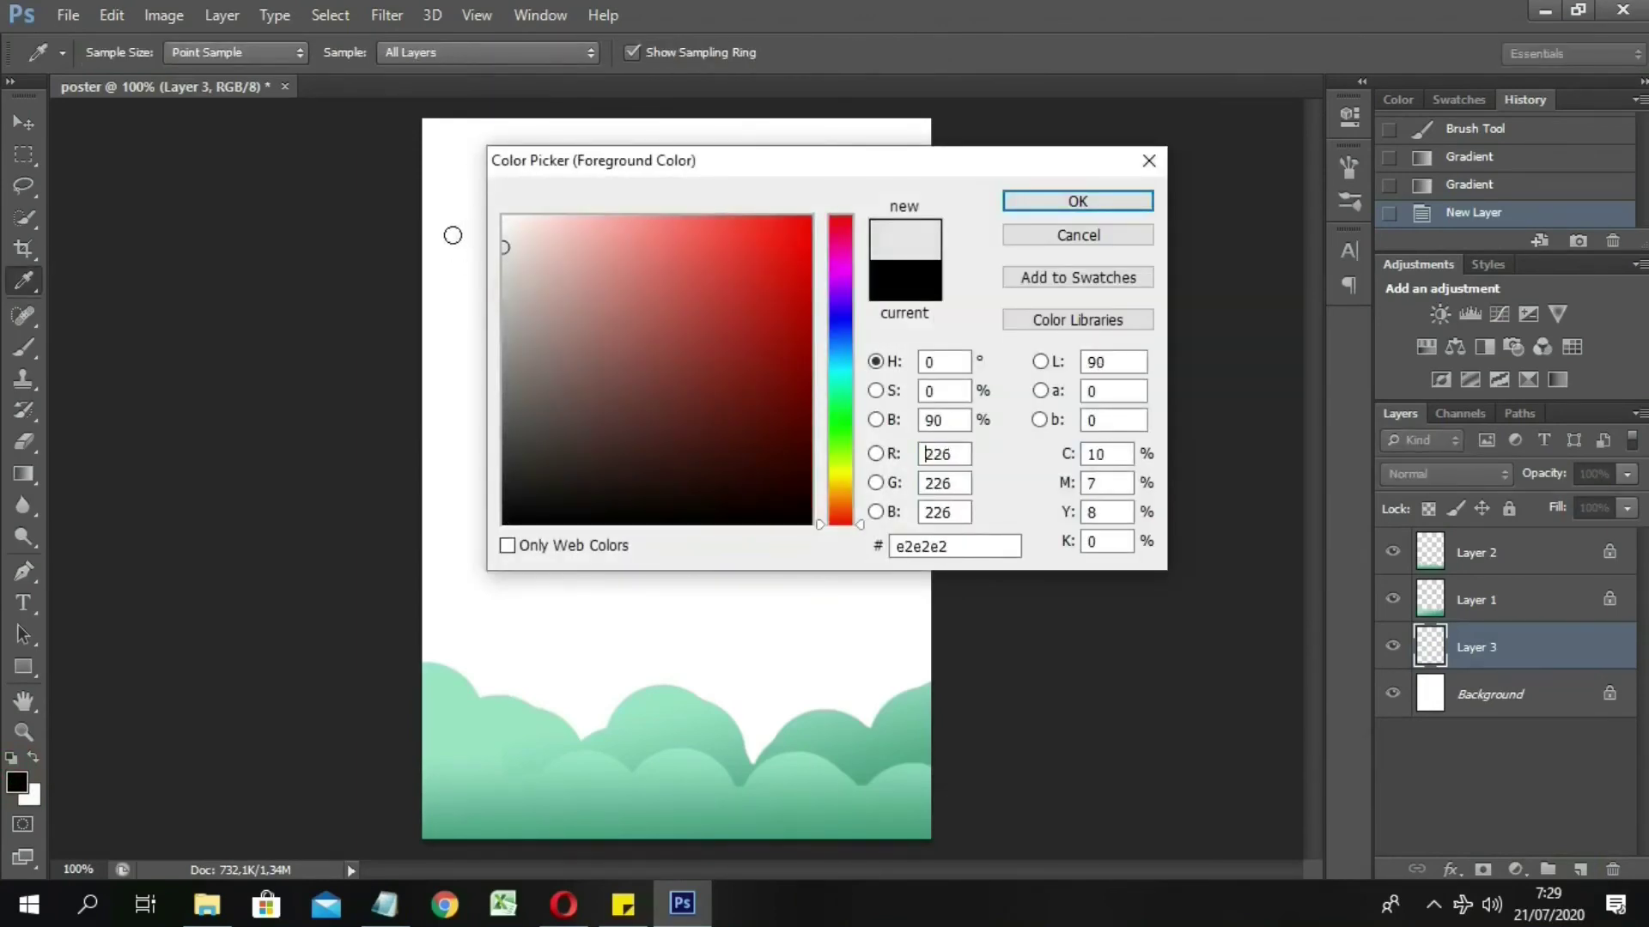
left_click(1128, 200)
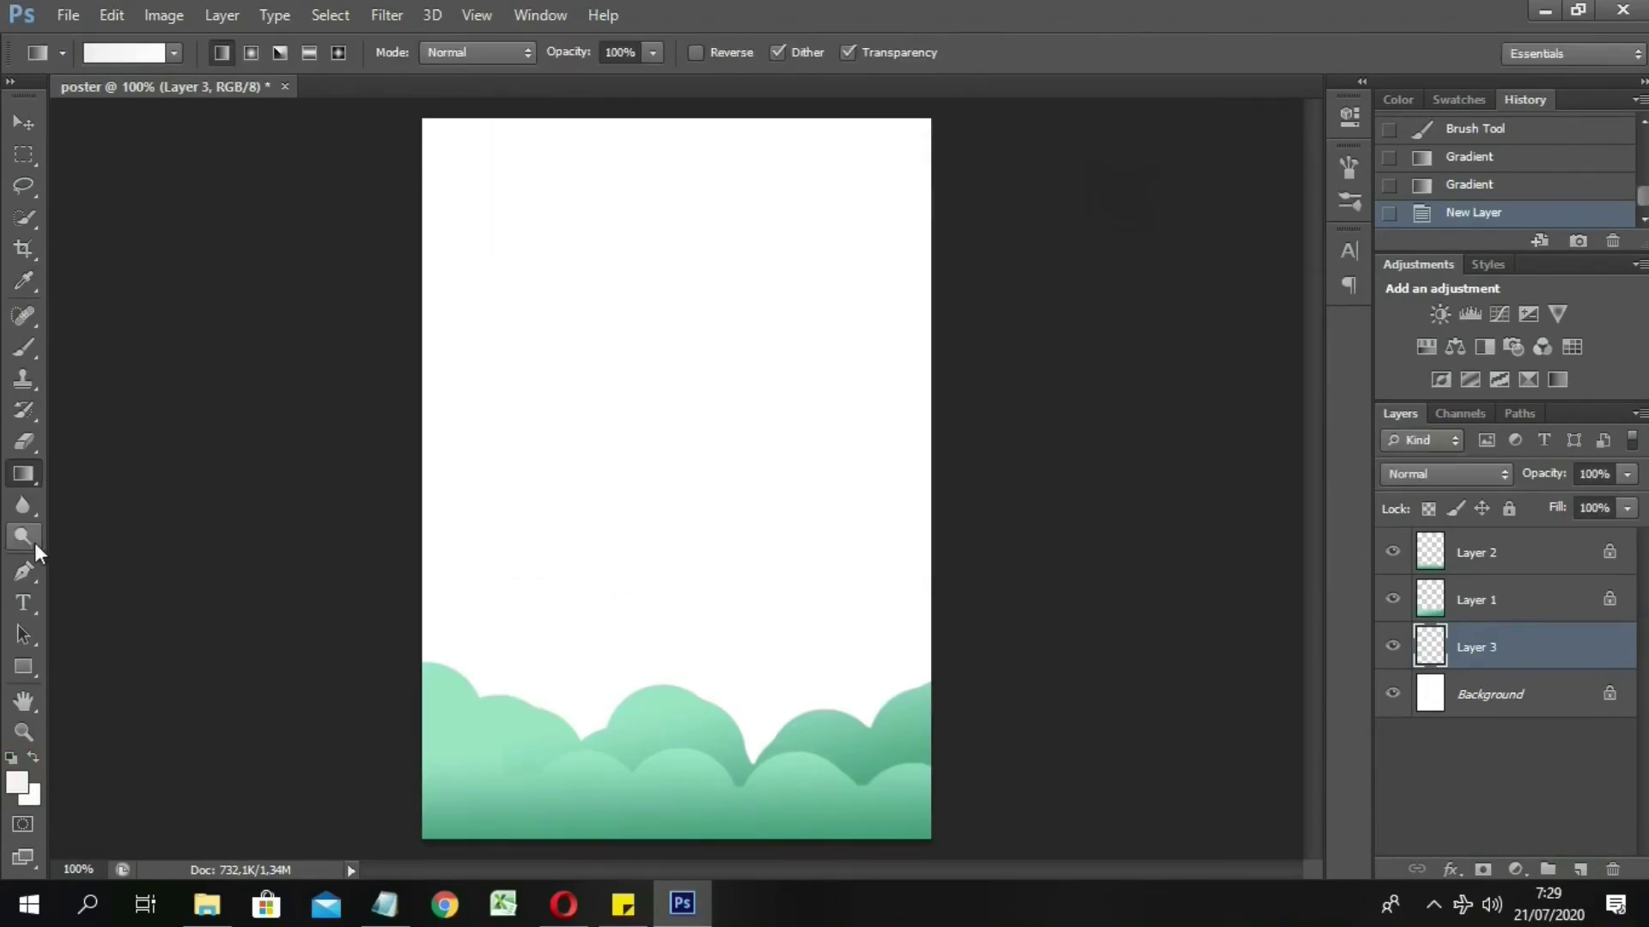
right_click(19, 471)
left_click(97, 496)
left_click(798, 395)
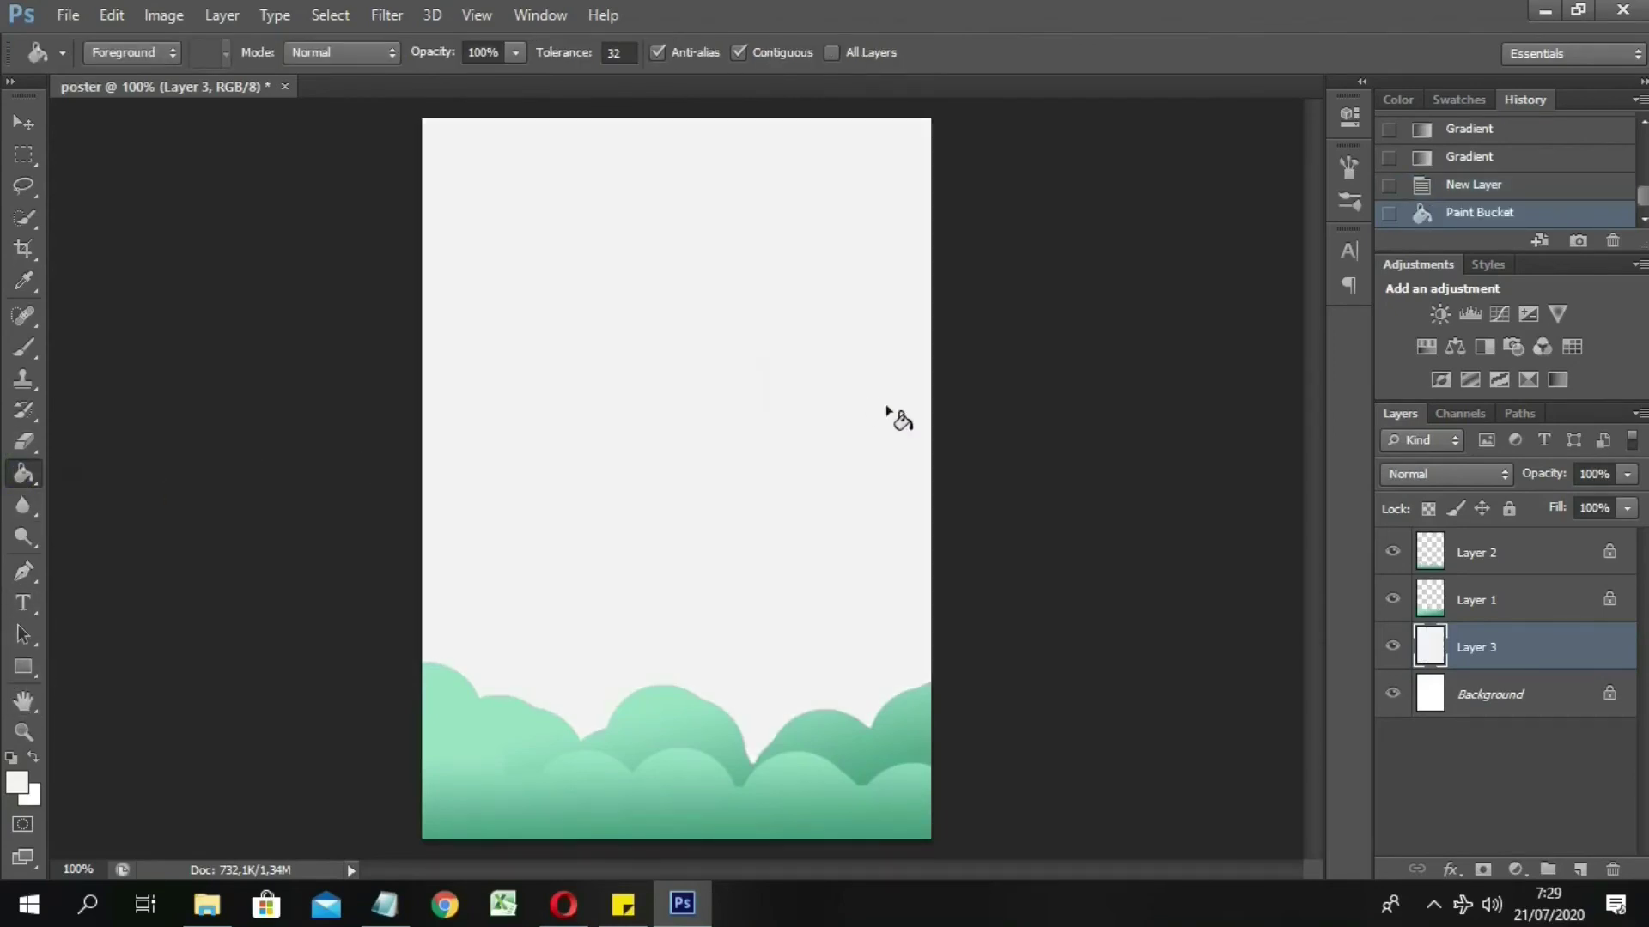
left_click(1483, 194)
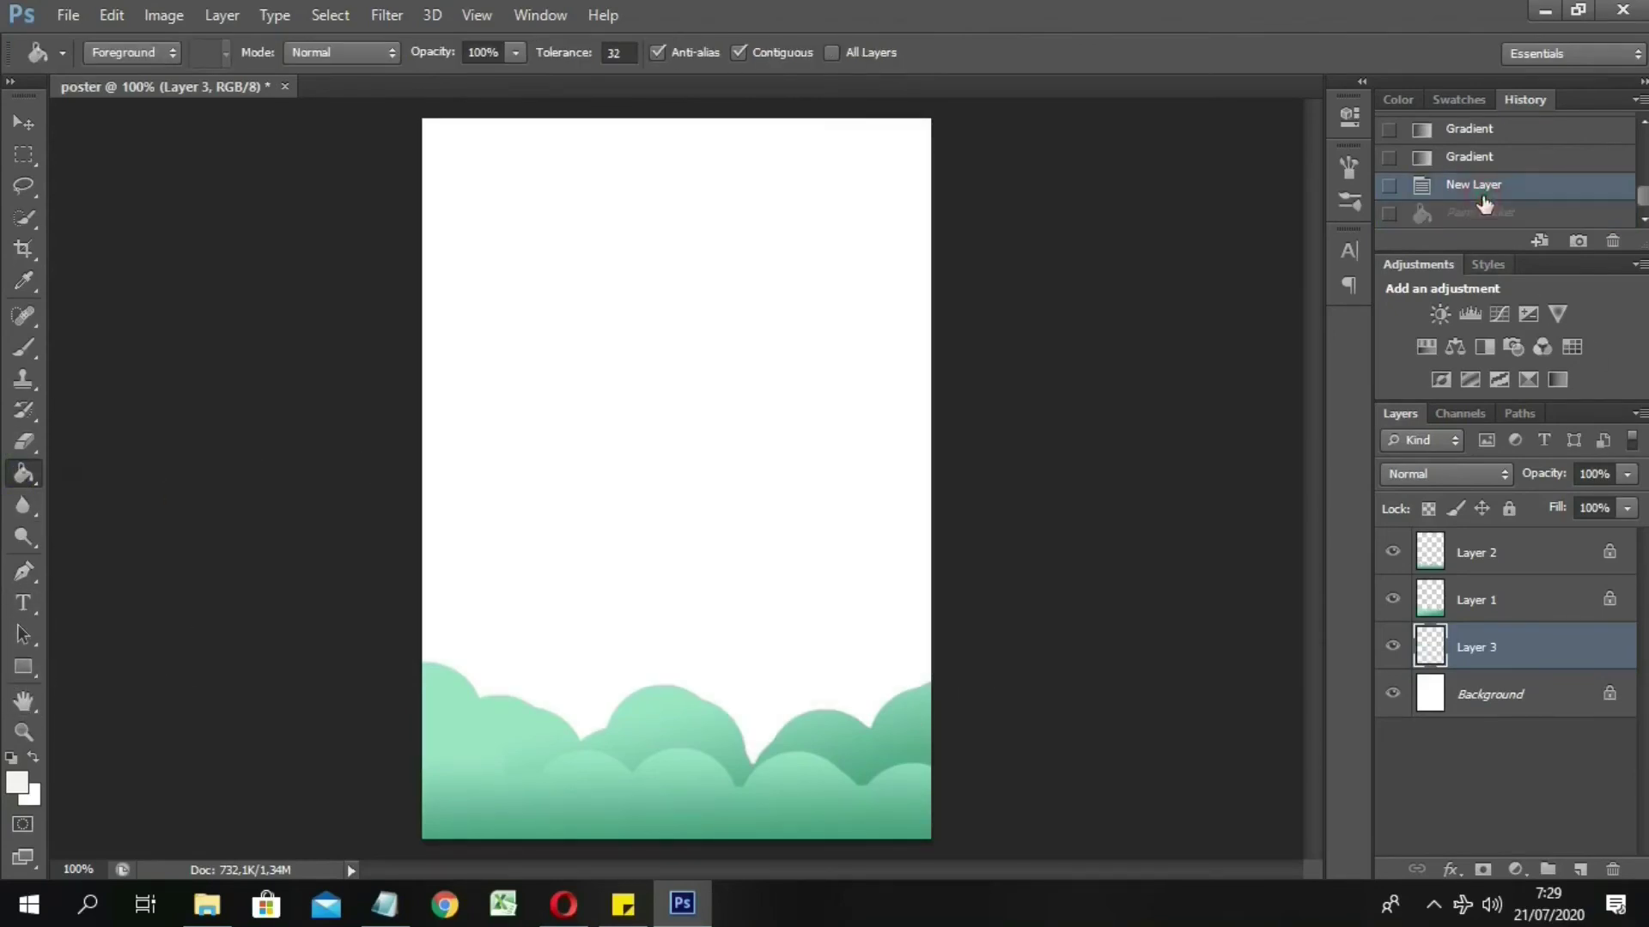
Step: Set a pale cream foreground colour and Paint Bucket-fill Layer 3 with it
left_click(16, 783)
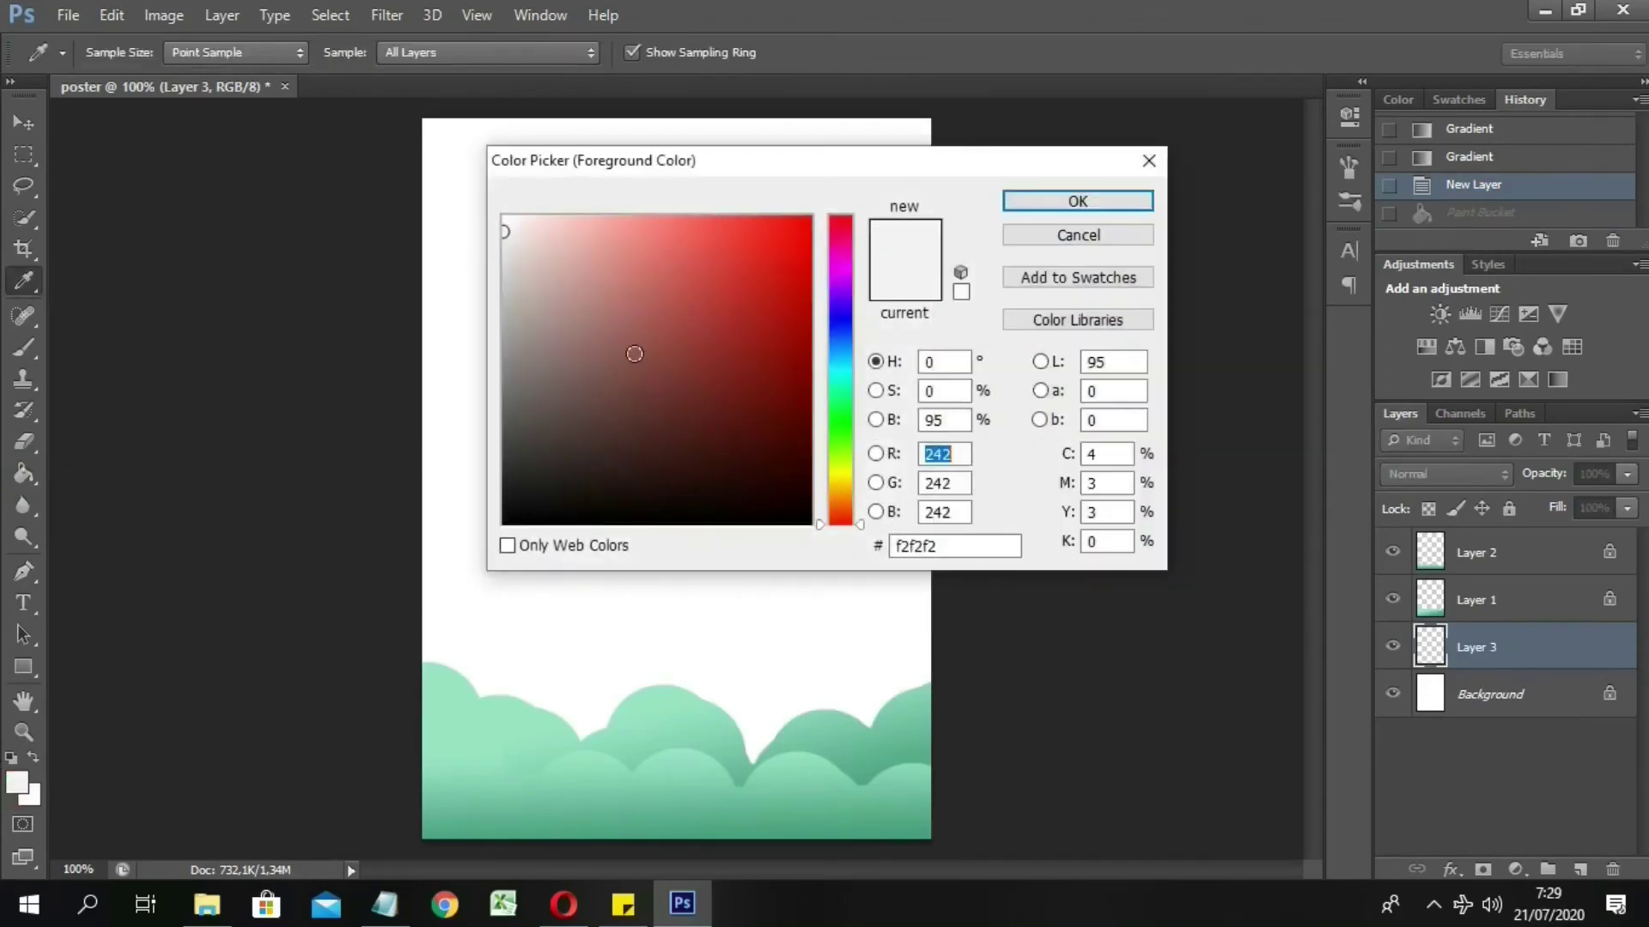
left_click(851, 468)
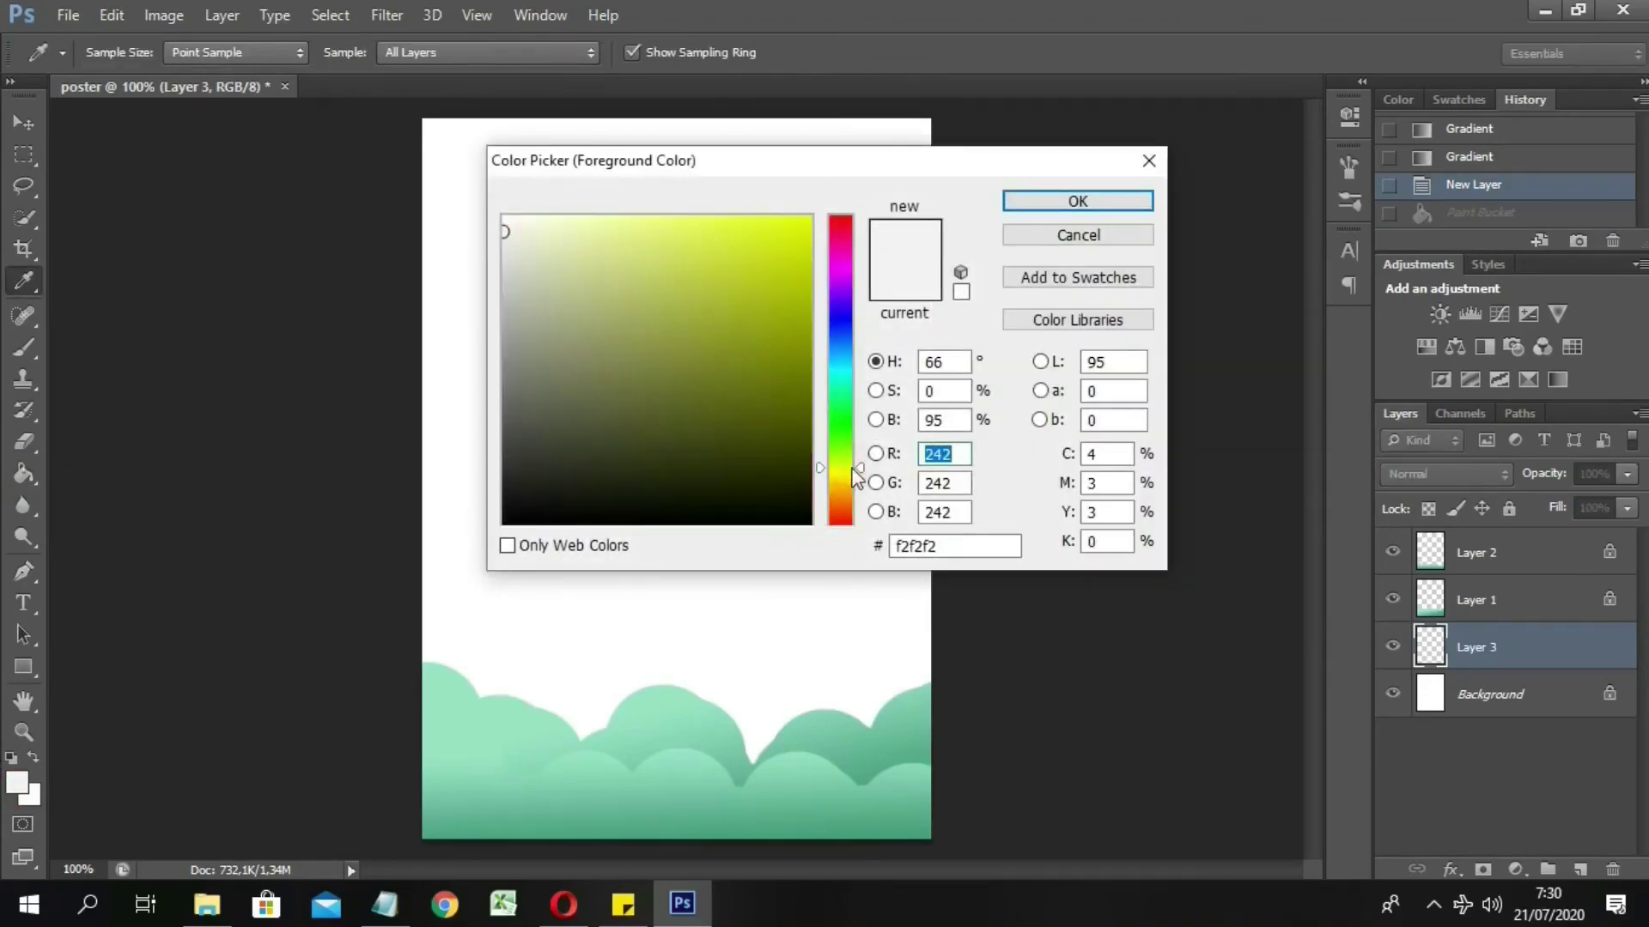
left_click_drag(852, 467, 850, 492)
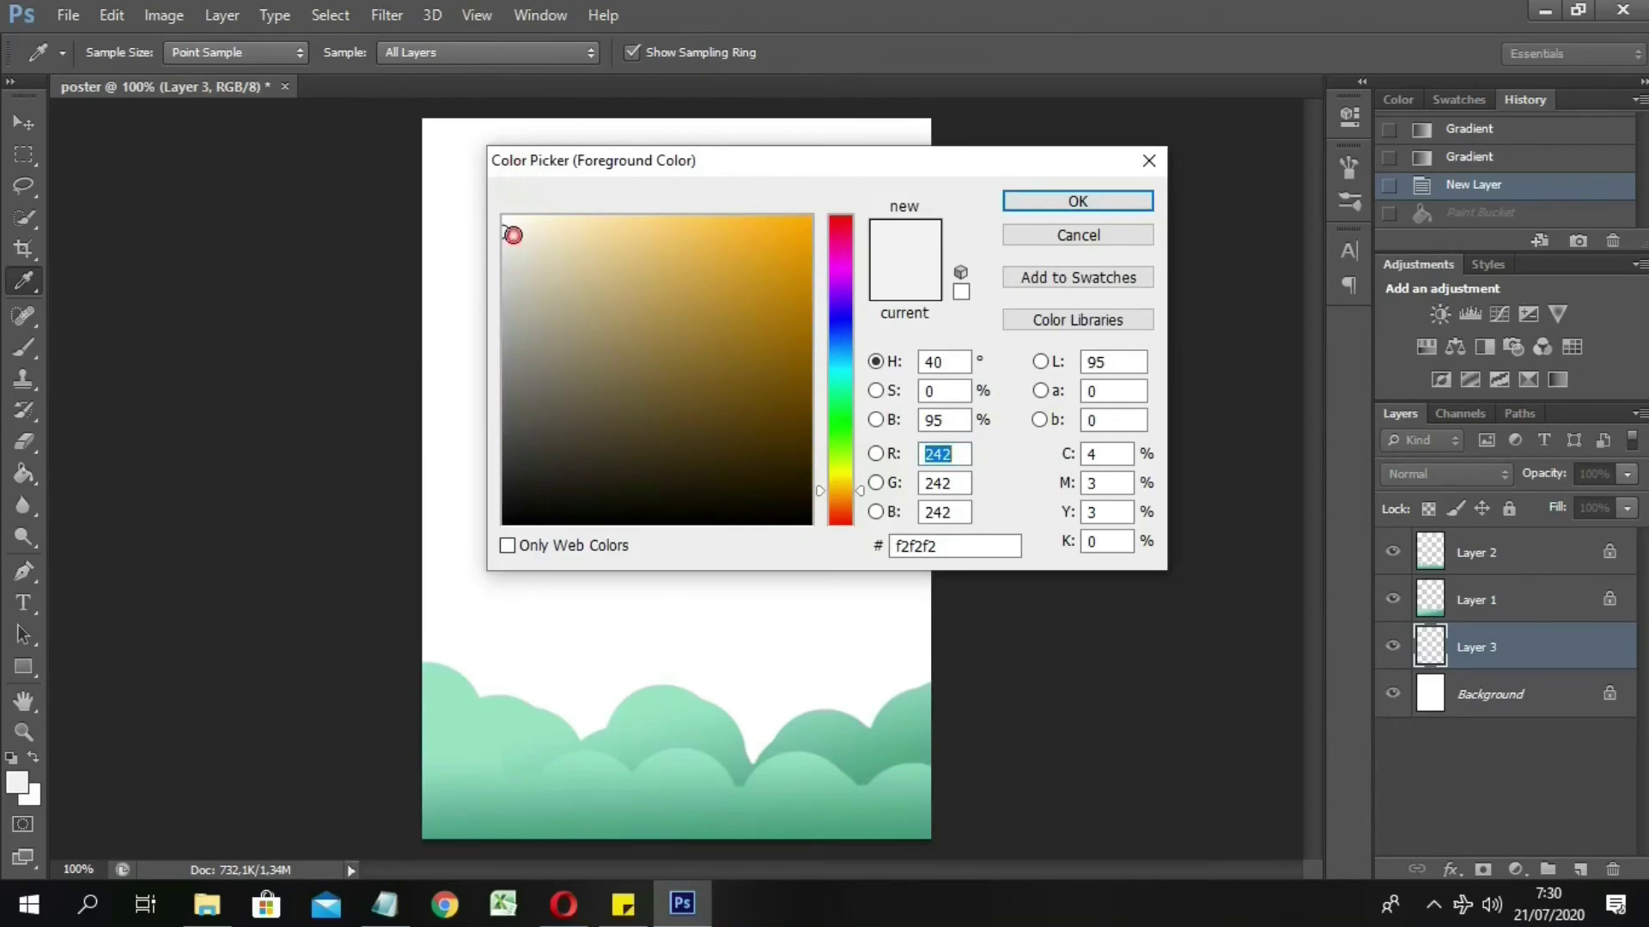
mouse_move(512, 230)
left_mouse_down()
mouse_move(491, 182)
mouse_move(562, 163)
mouse_move(518, 146)
mouse_move(538, 131)
left_mouse_up()
left_click(1077, 202)
left_click(764, 381)
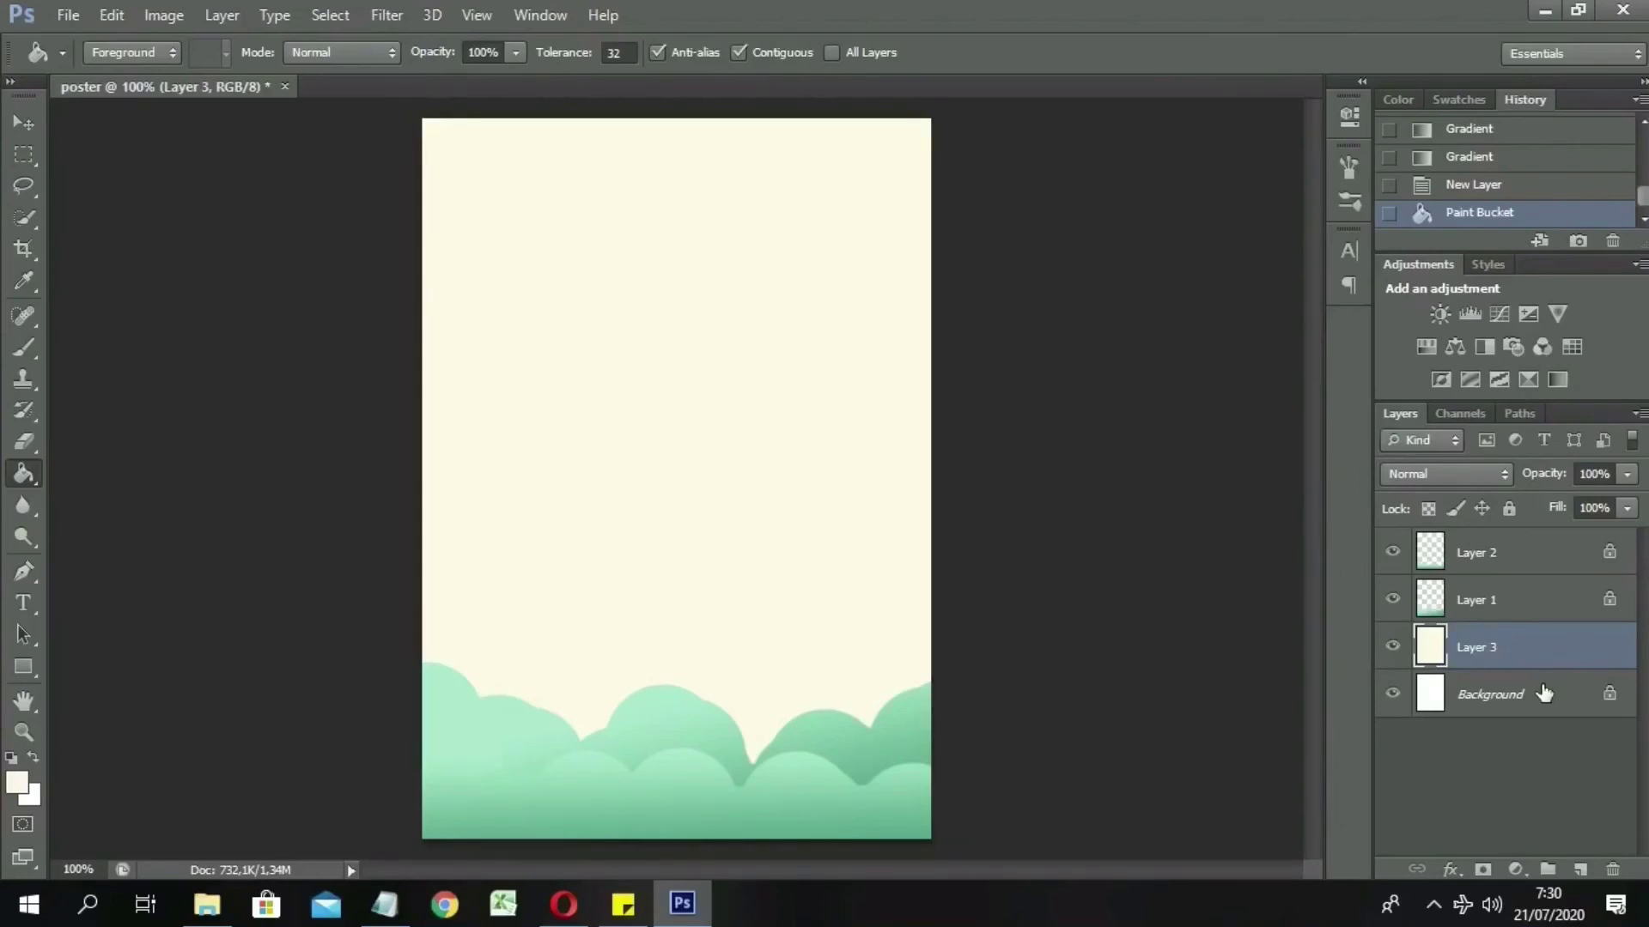
Step: Add a Pattern Overlay effect to Layer 3 and append the Color Paper patterns
left_click(1451, 869)
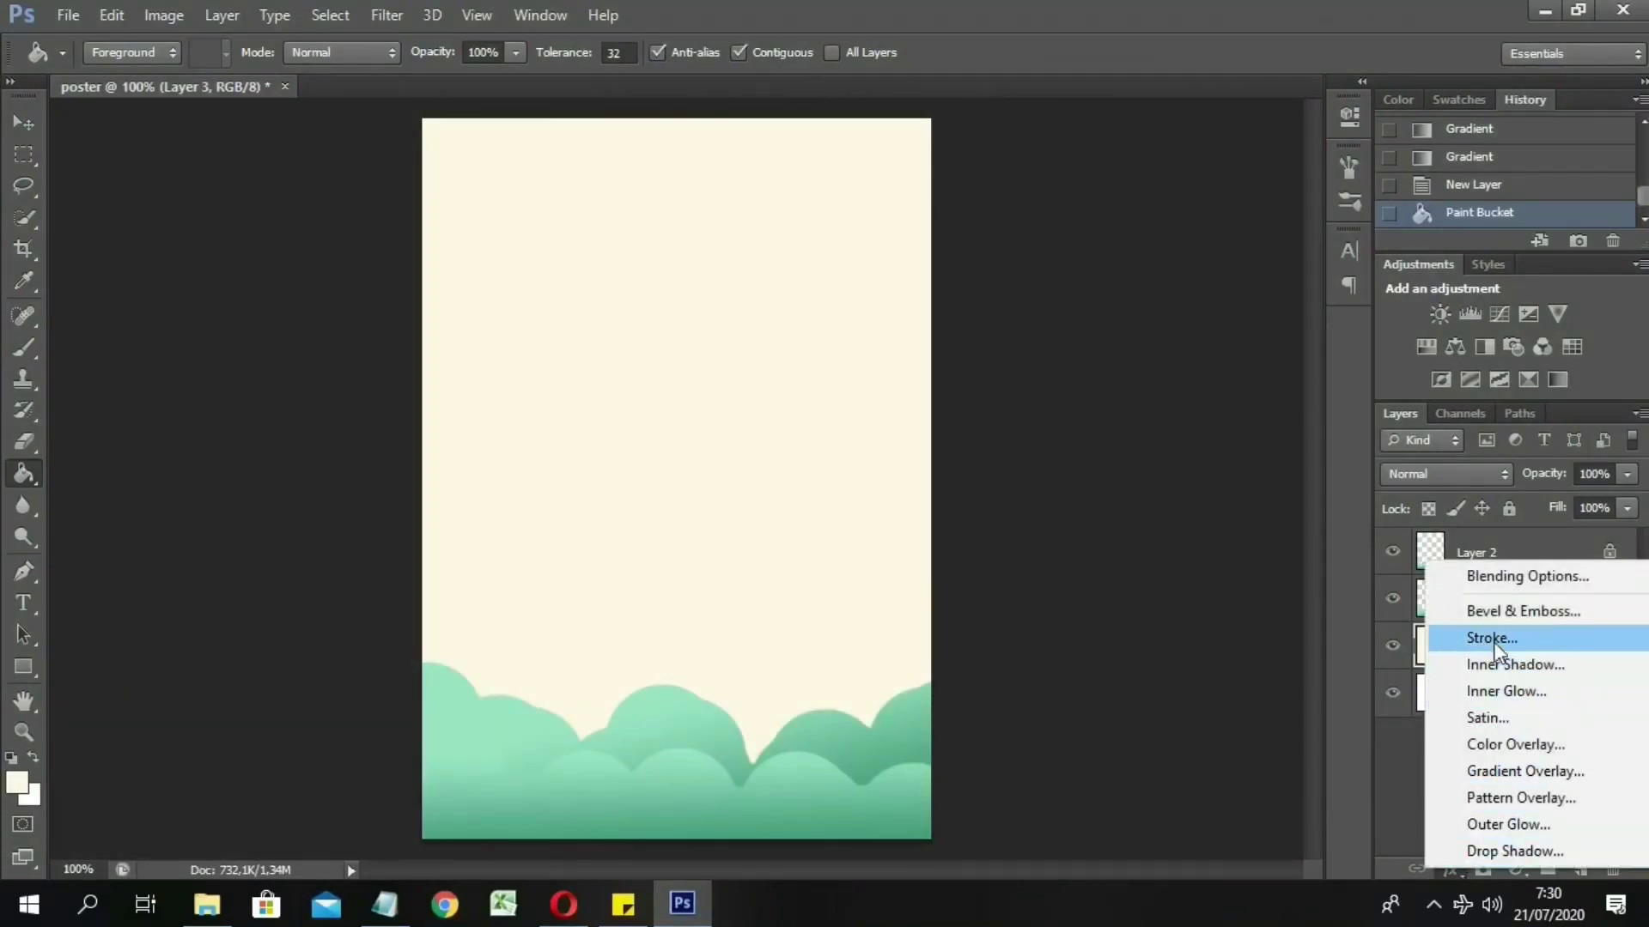
left_click(1524, 807)
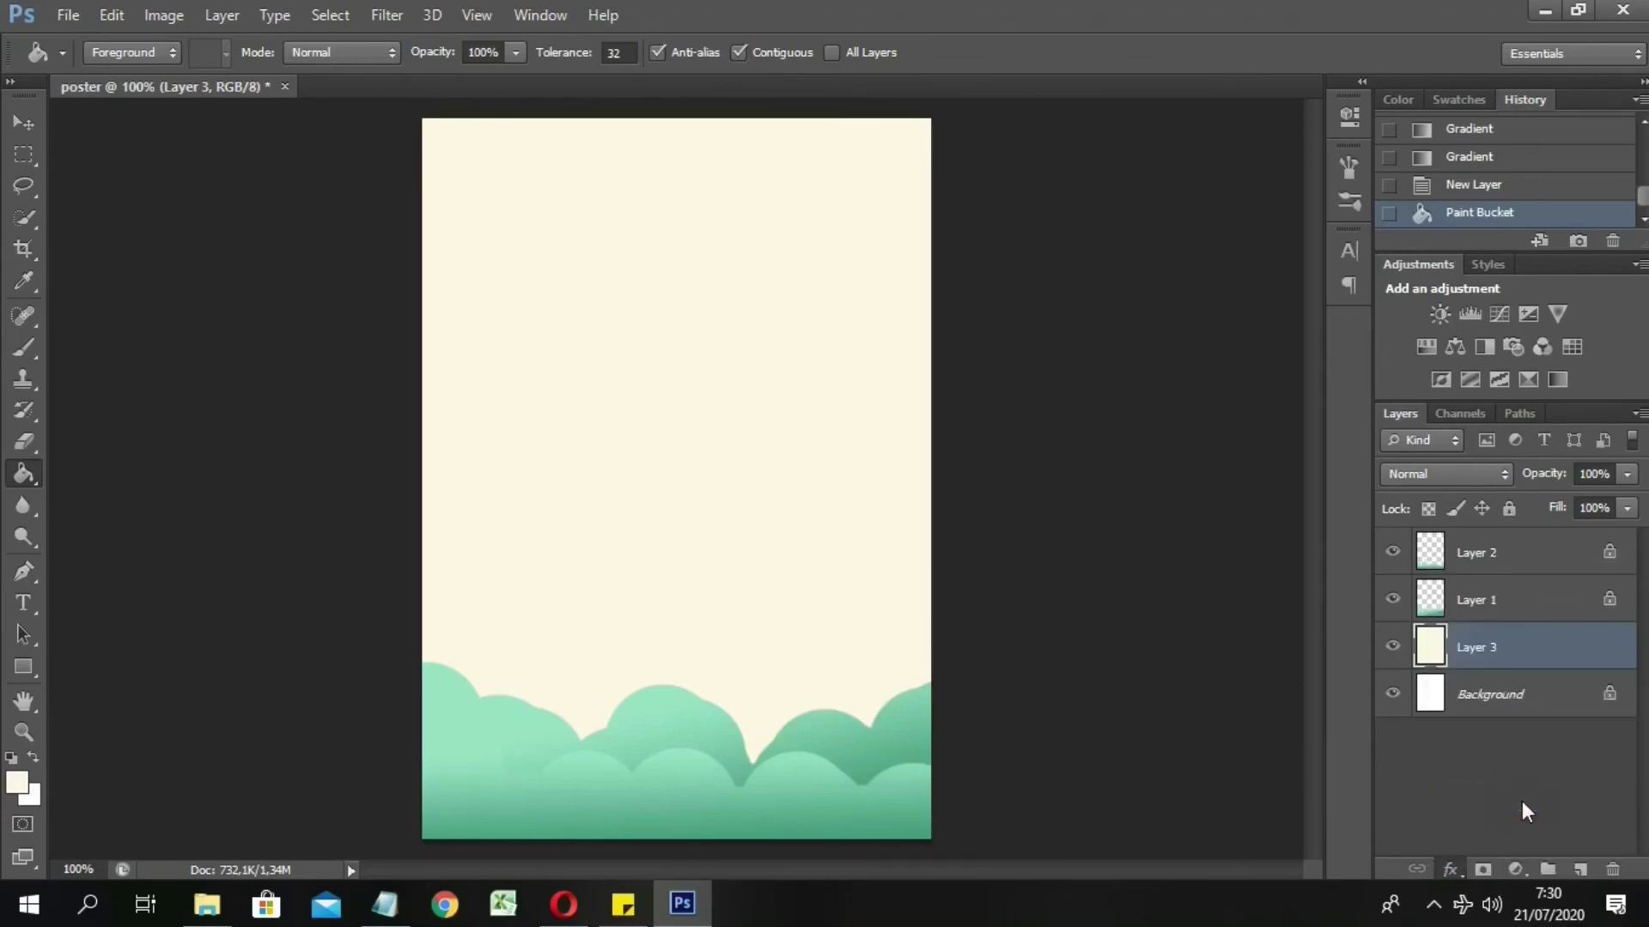
left_click(841, 274)
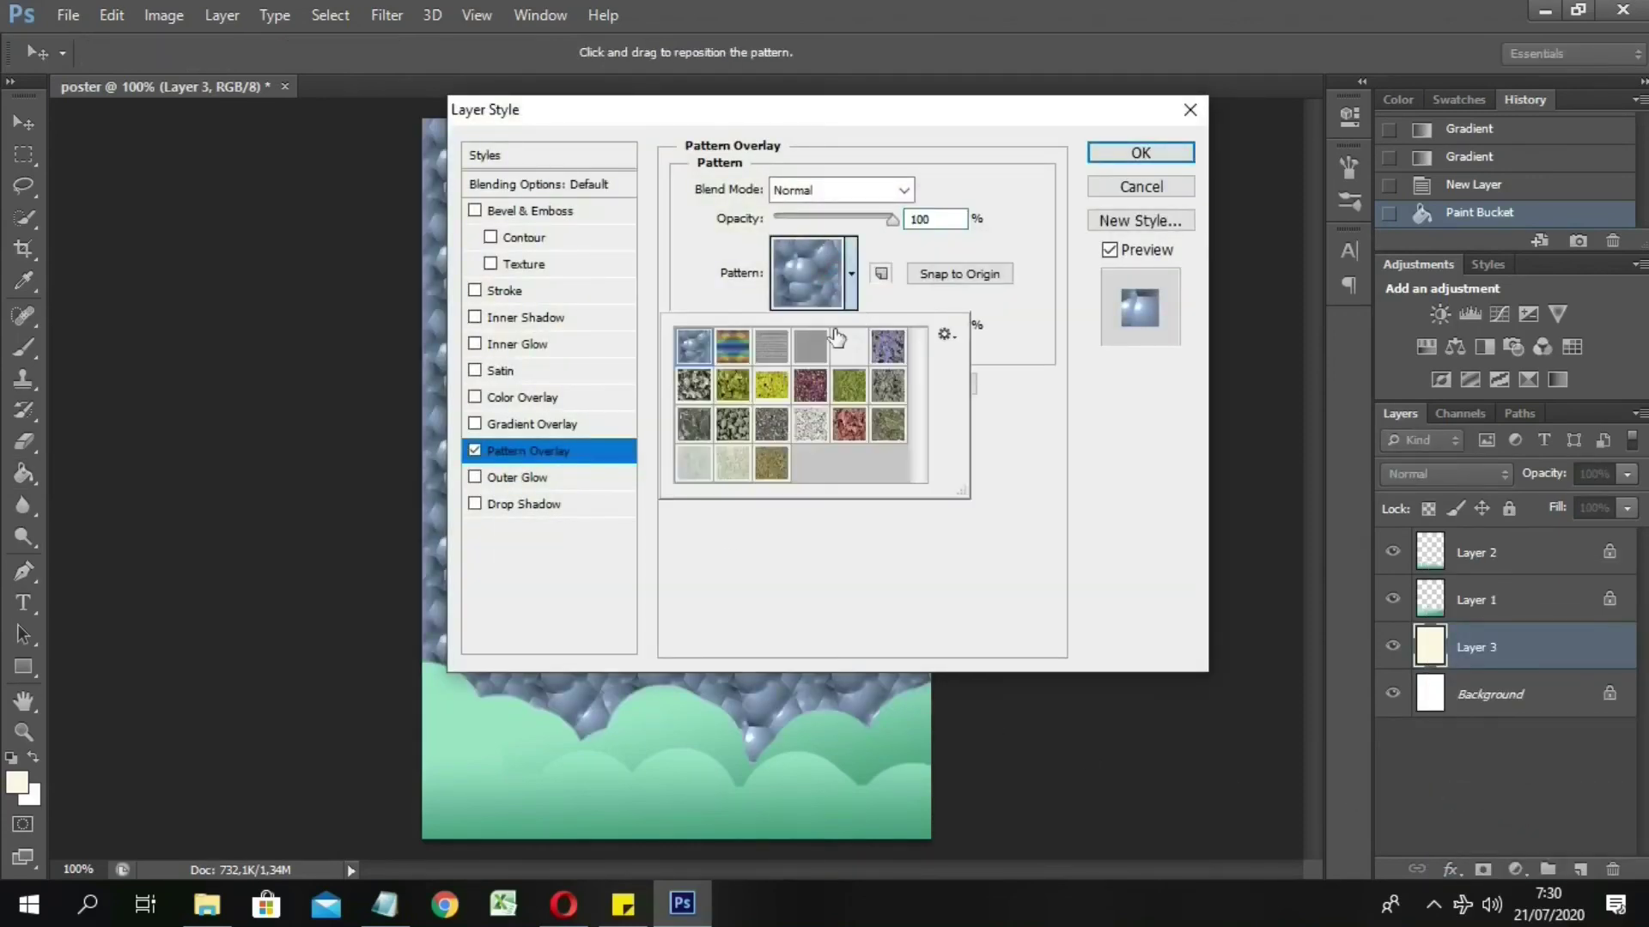
left_click(839, 343)
left_click(810, 424)
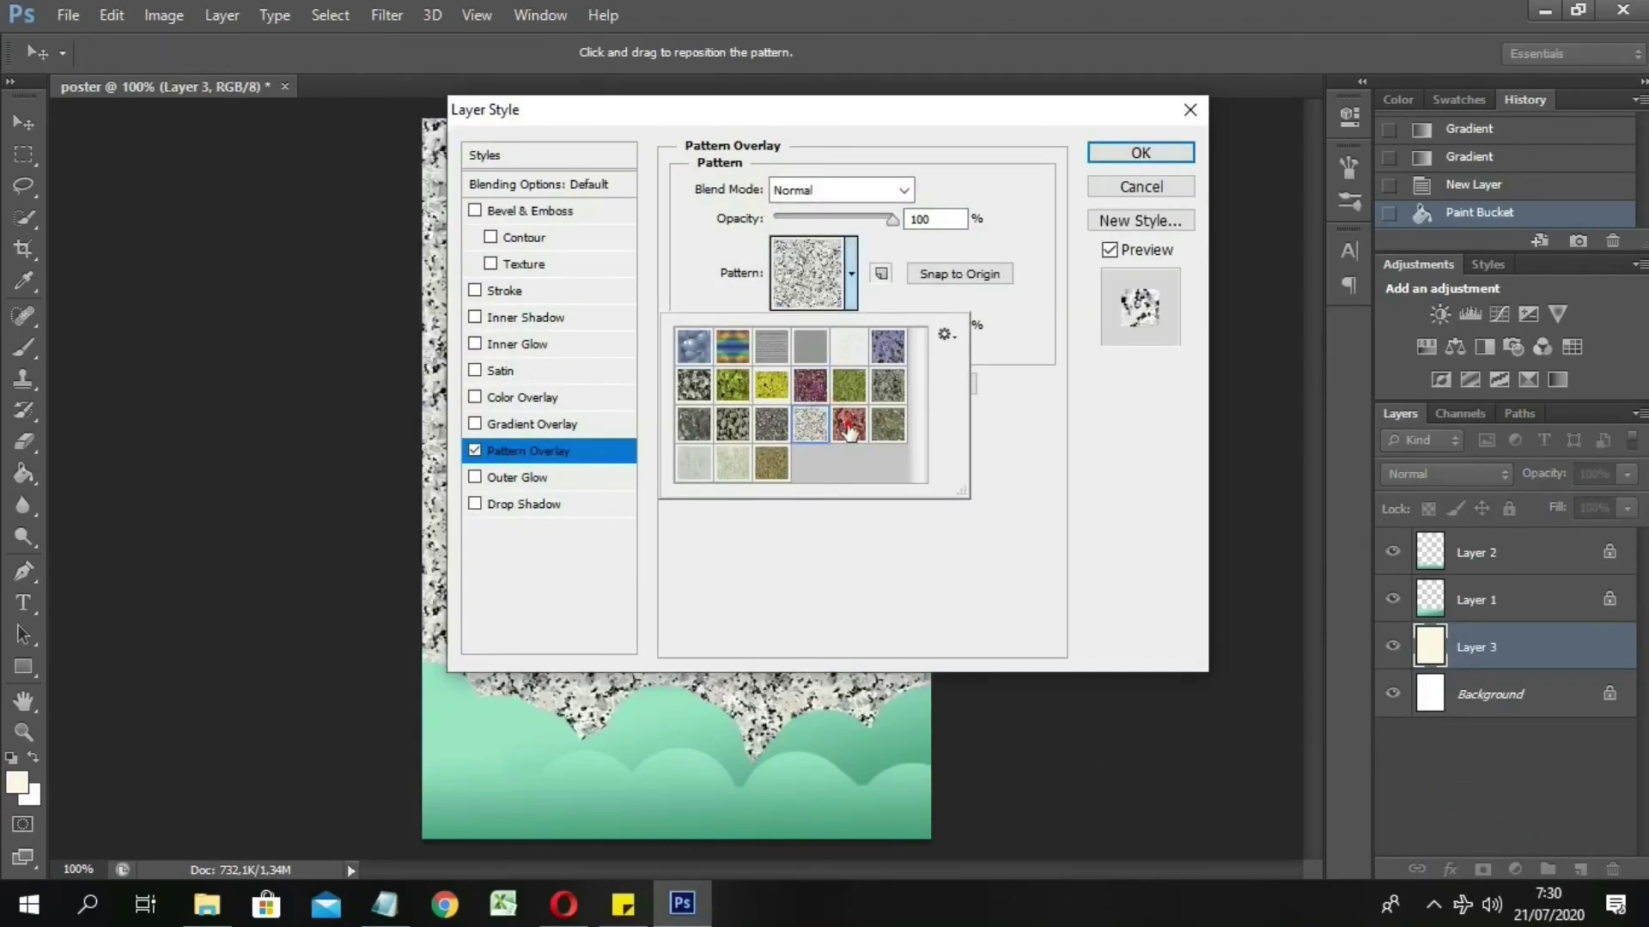
left_click(945, 336)
left_click(1057, 687)
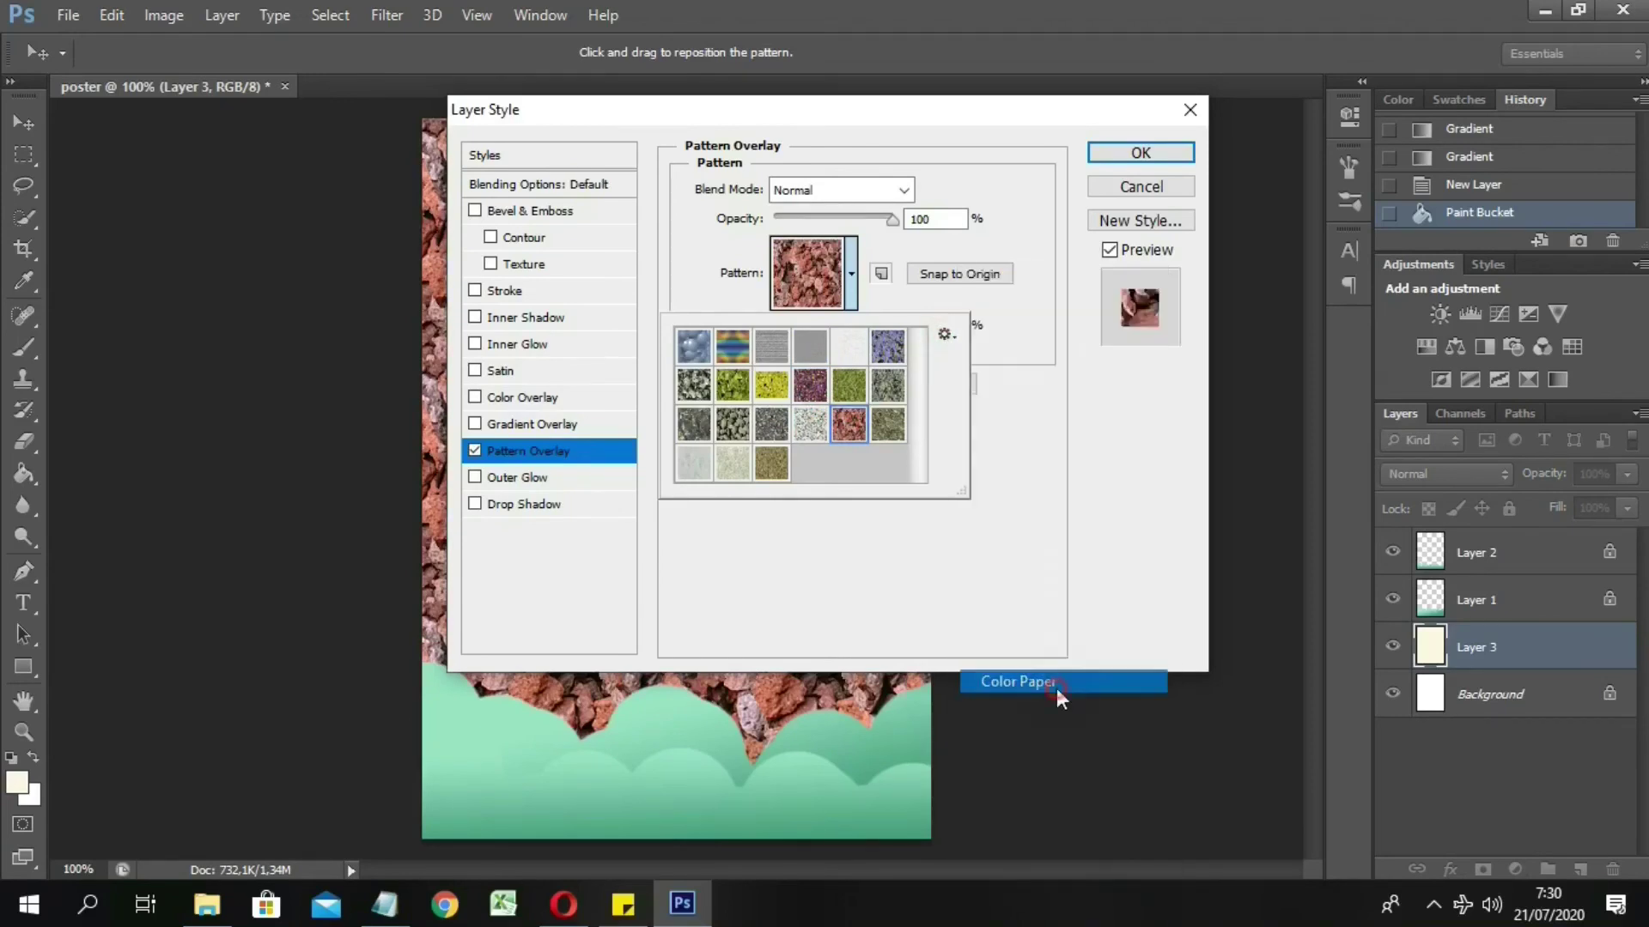
left_click(945, 354)
Step: Choose the tan paper pattern for the overlay
left_click(865, 441)
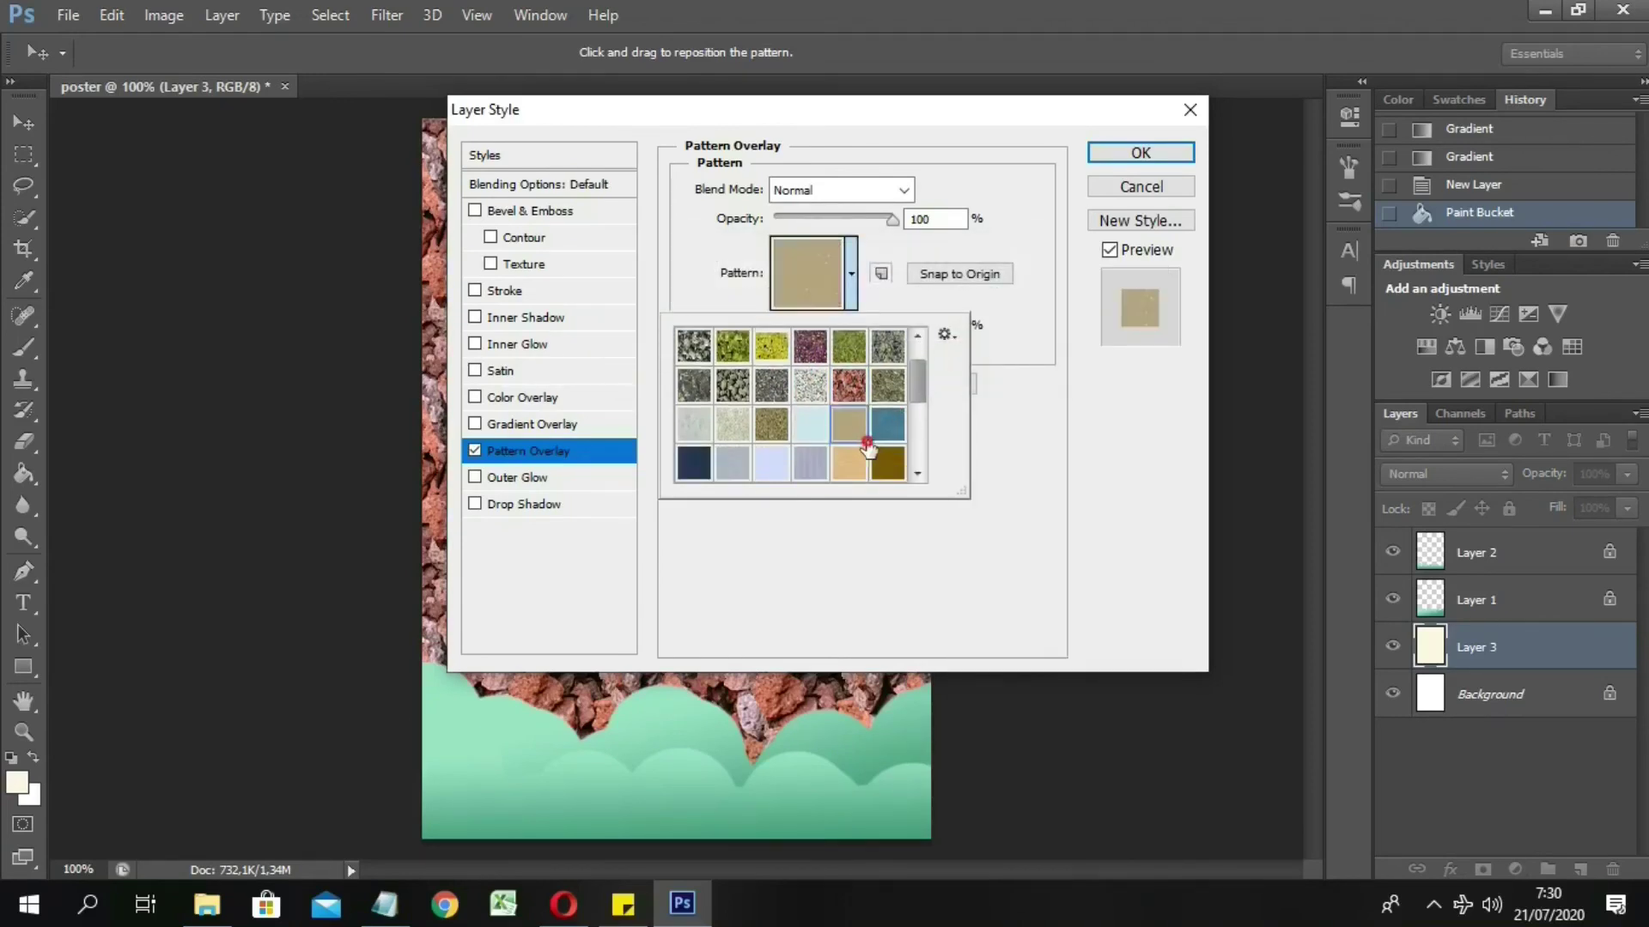
left_click(816, 467)
left_click(855, 146)
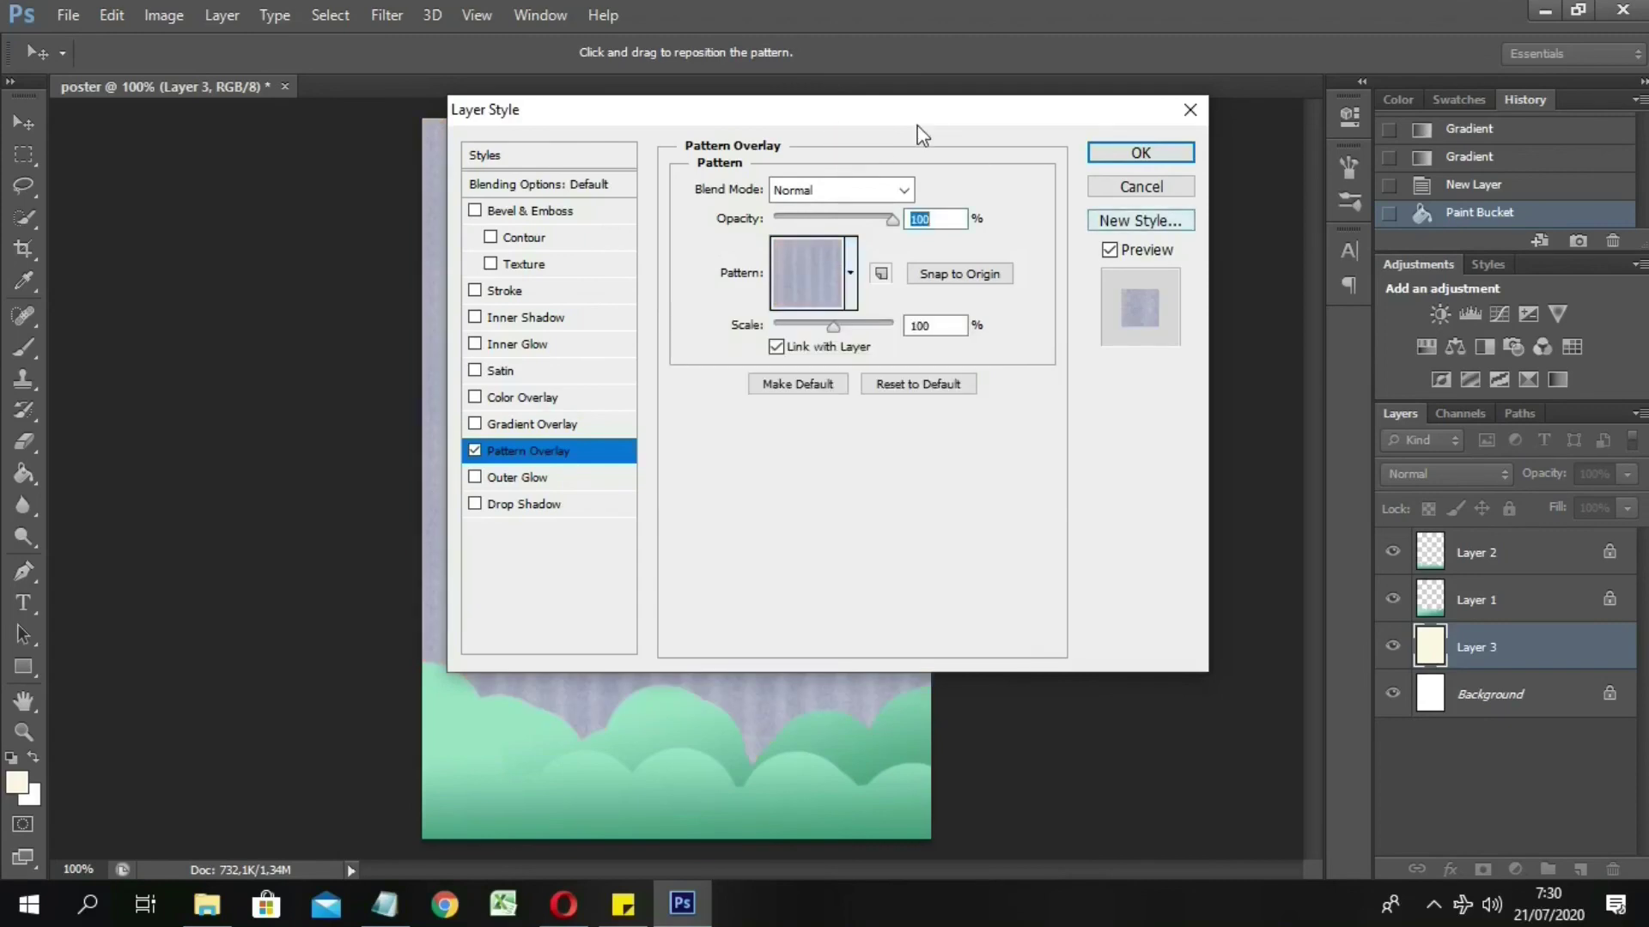
left_click_drag(917, 126, 1191, 179)
left_click(1124, 327)
left_click(1118, 517)
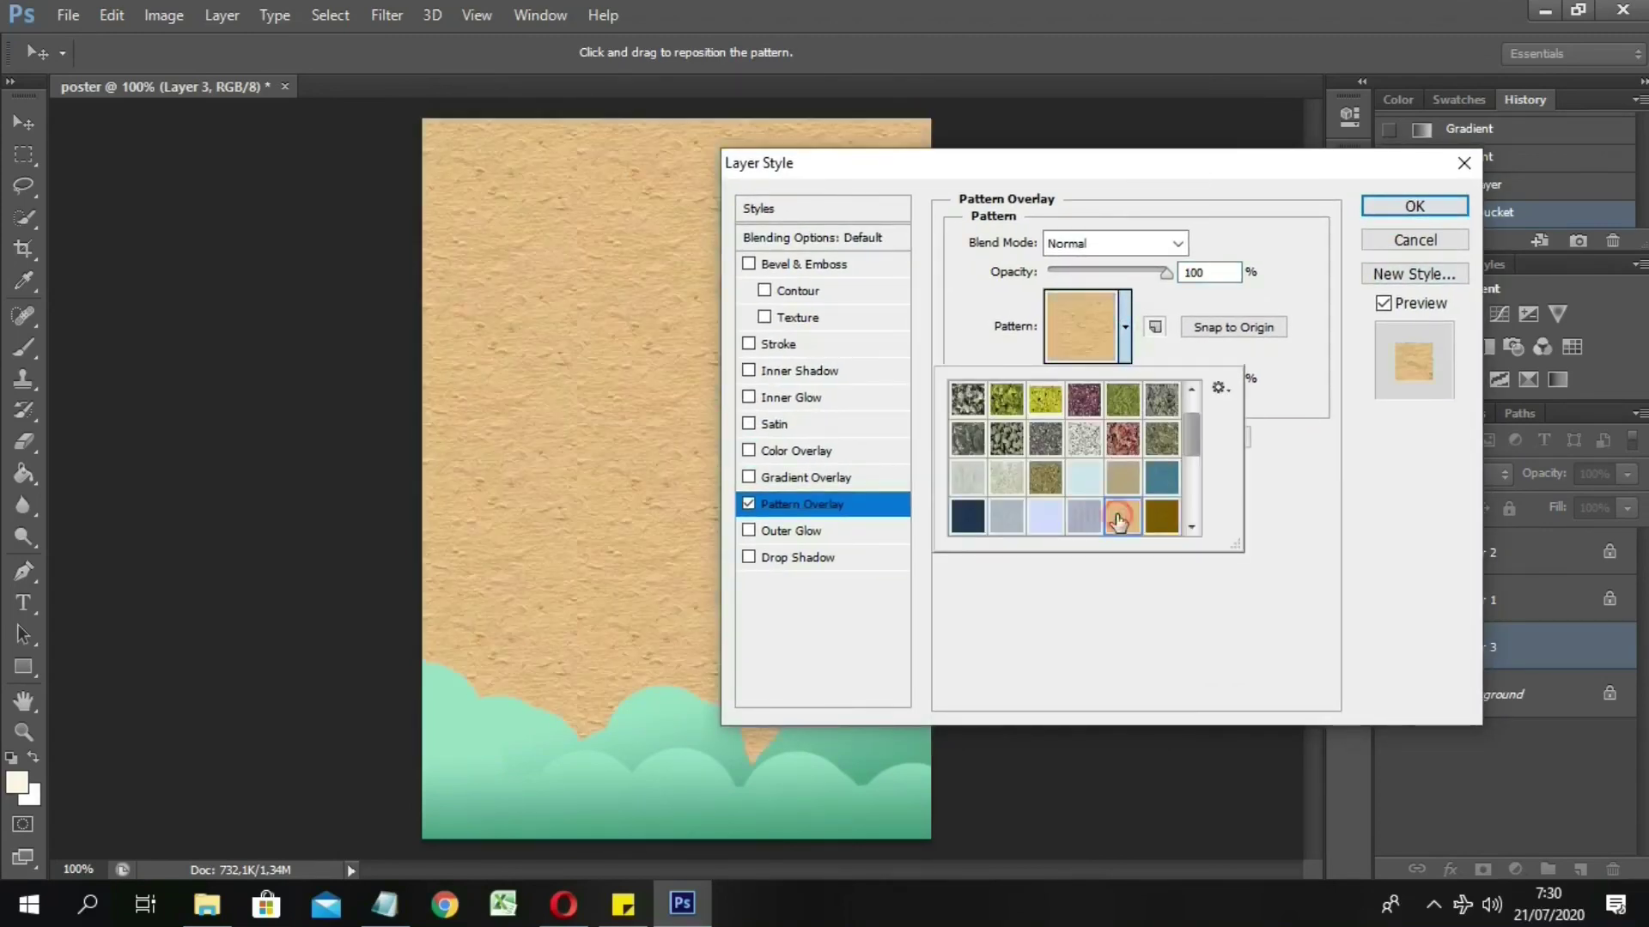
left_click(1151, 280)
left_click(1145, 245)
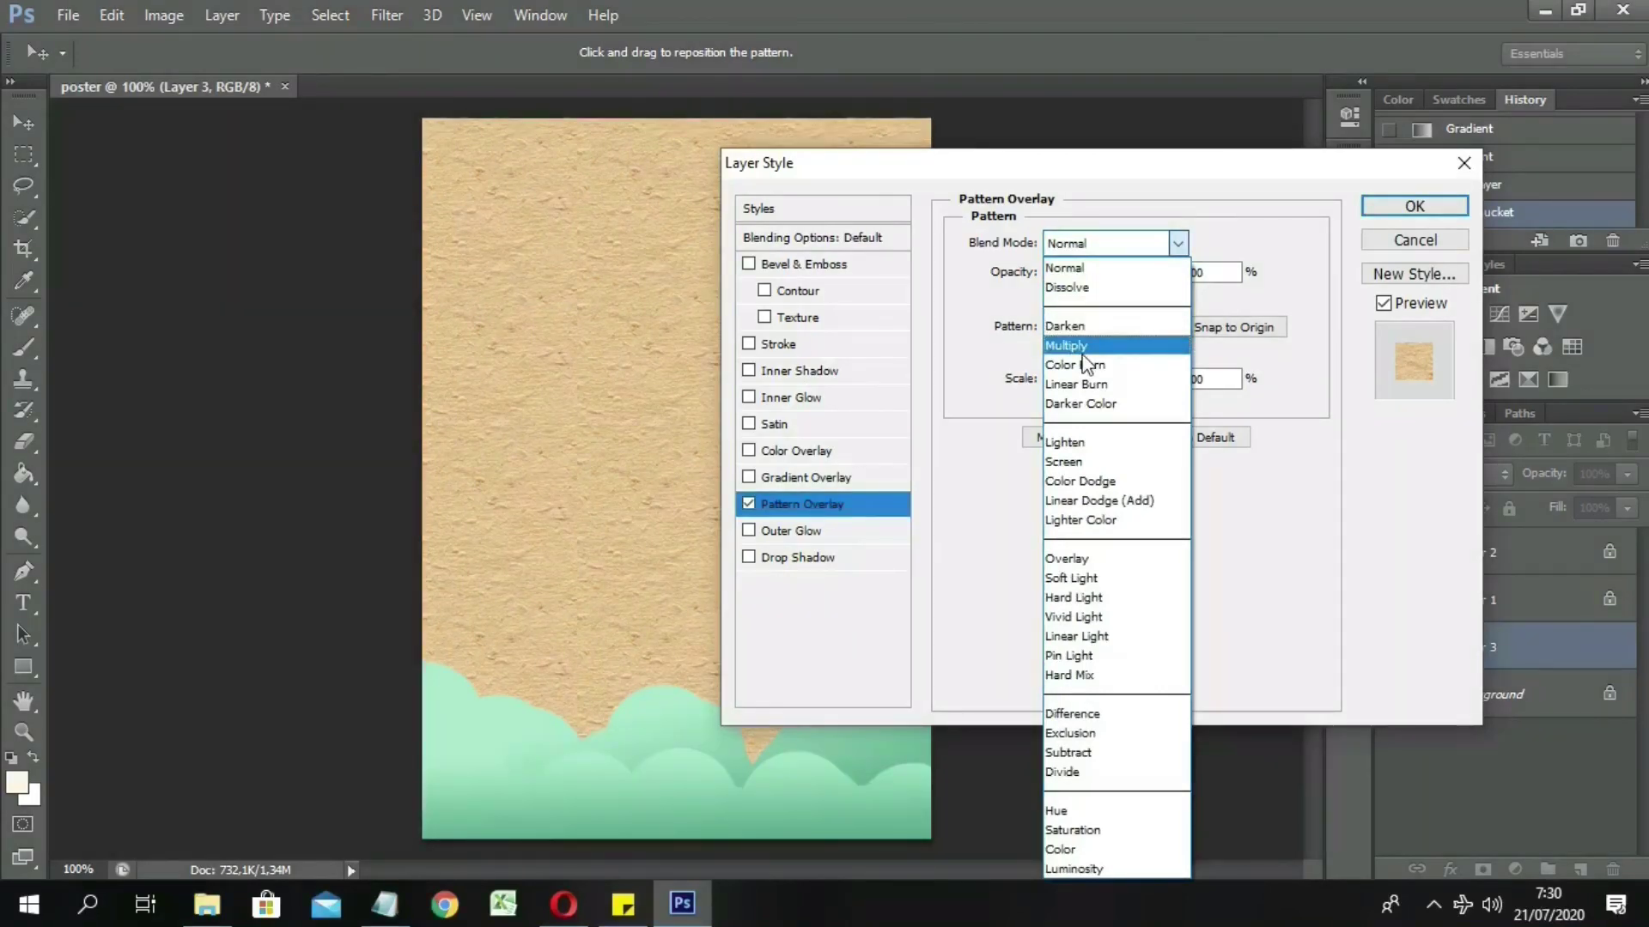
Step: Set the overlay to Multiply with the reddish rock pattern at about 10% opacity
left_click(1082, 348)
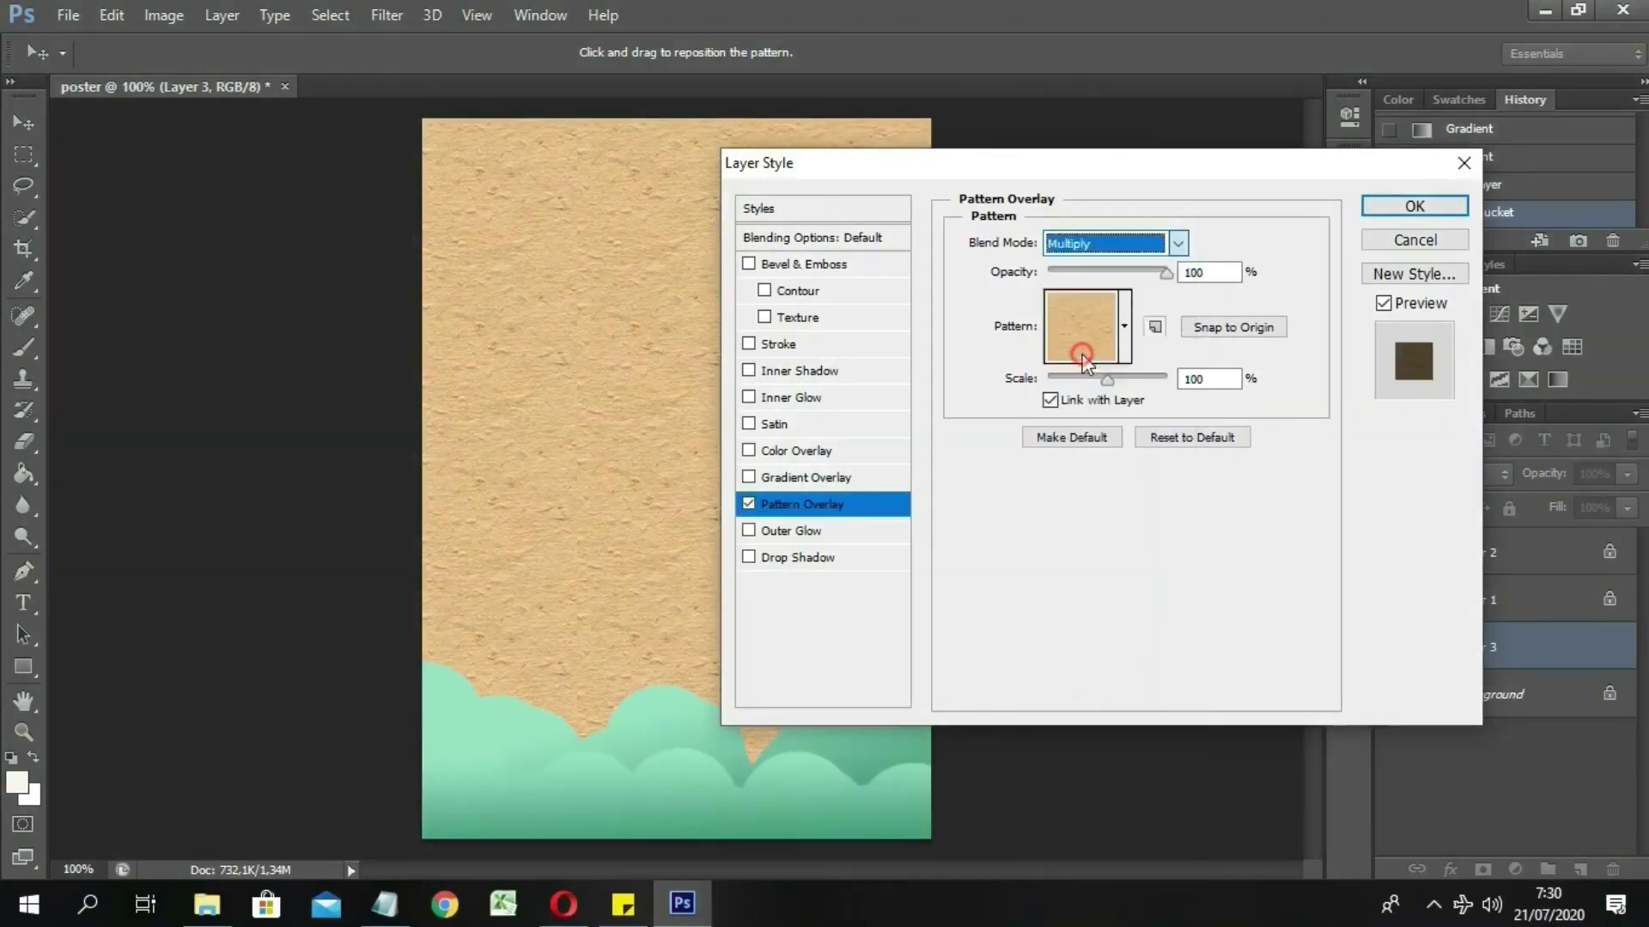
mouse_move(1165, 271)
left_mouse_down()
mouse_move(1063, 276)
mouse_move(1079, 286)
left_mouse_up()
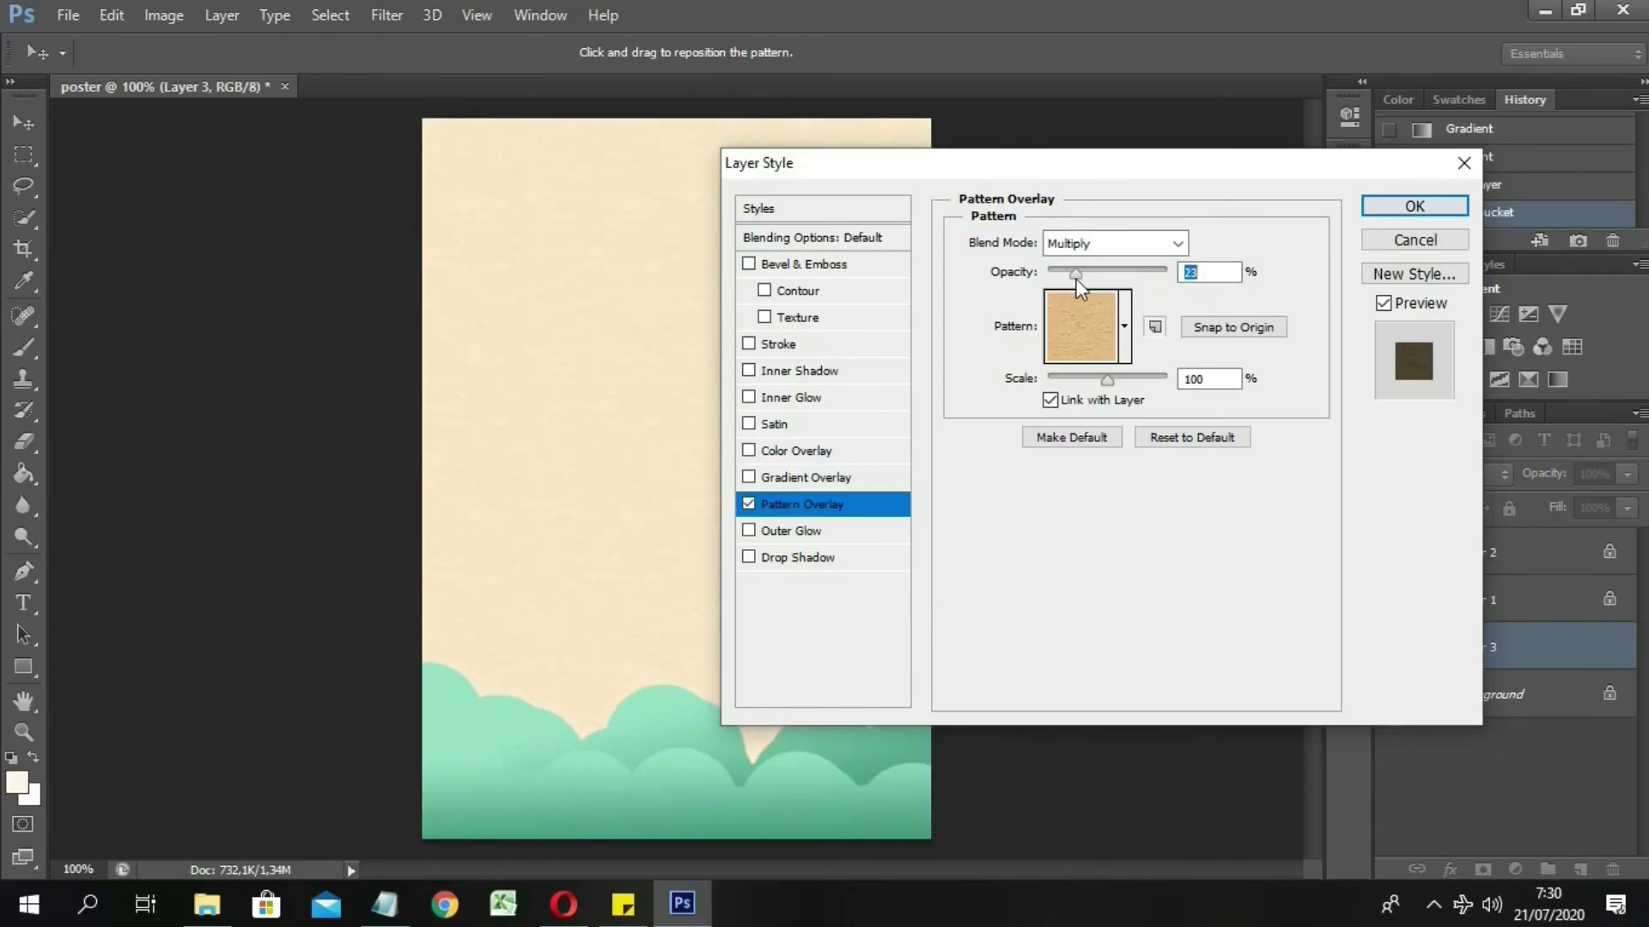
left_click(1095, 333)
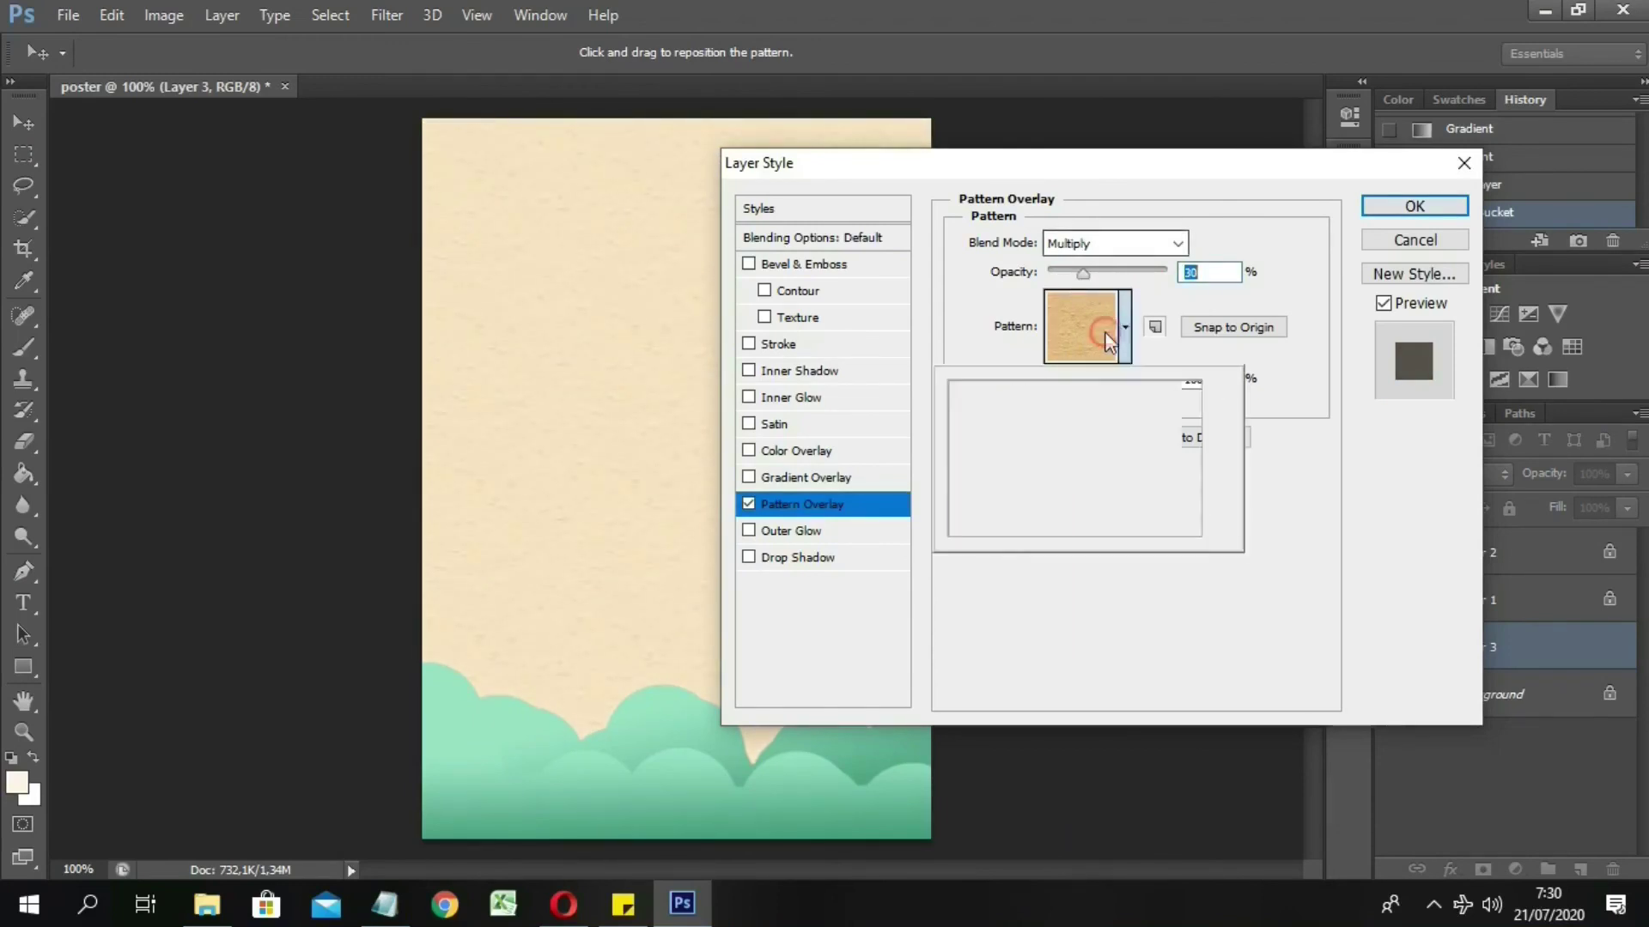
left_click(1122, 437)
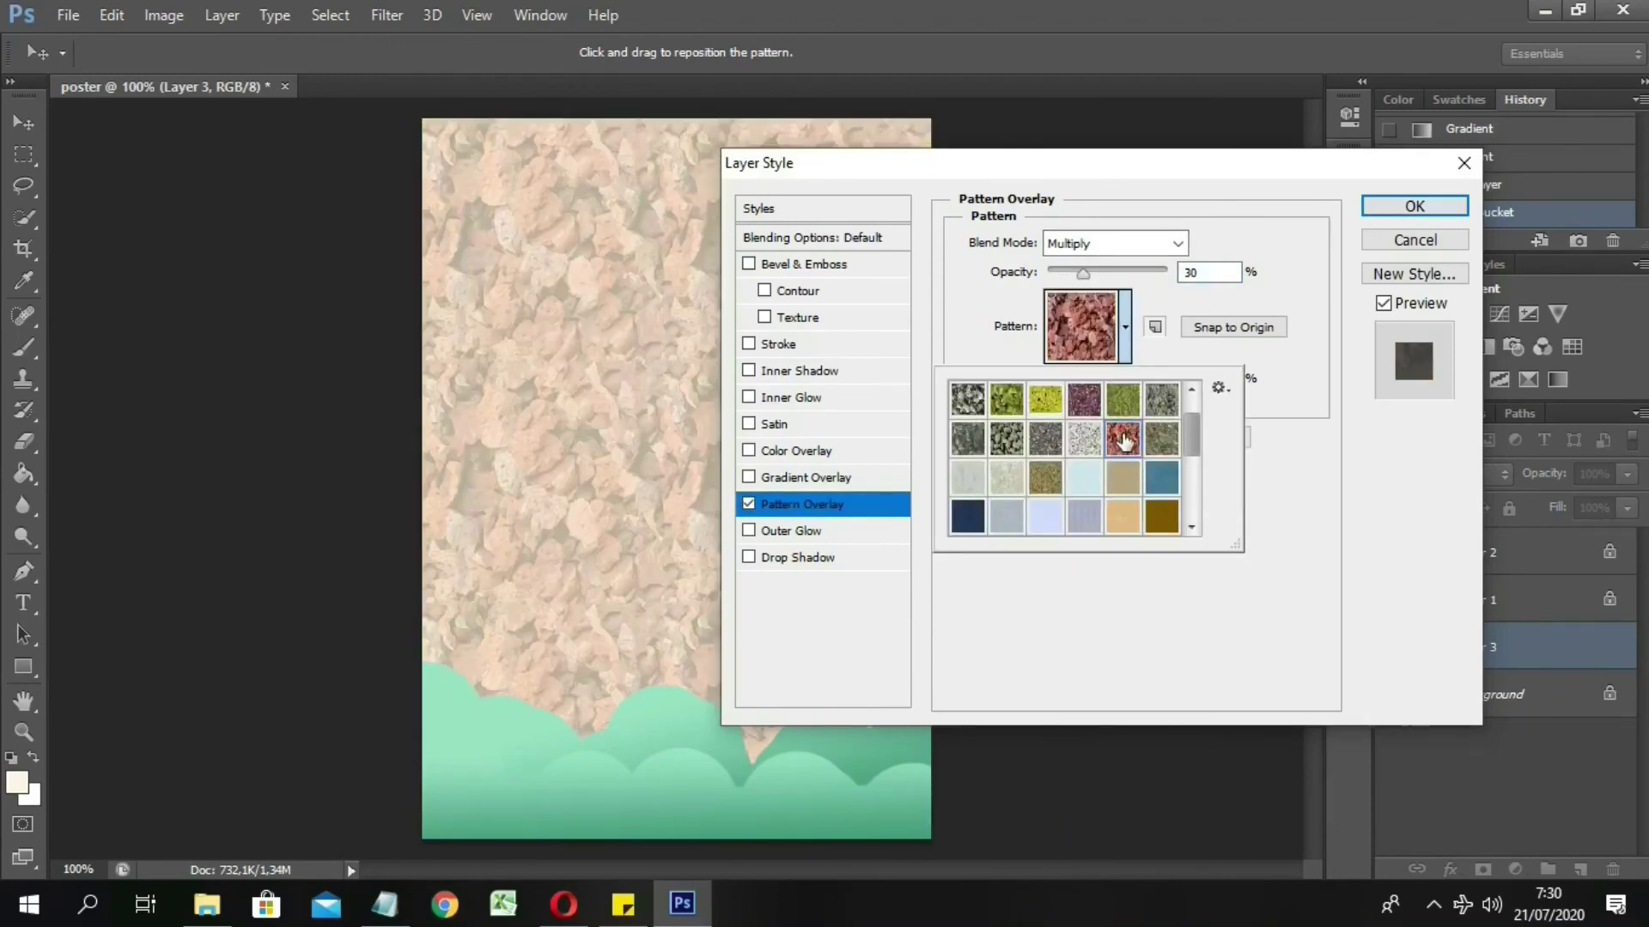
left_click_drag(1079, 275, 1058, 284)
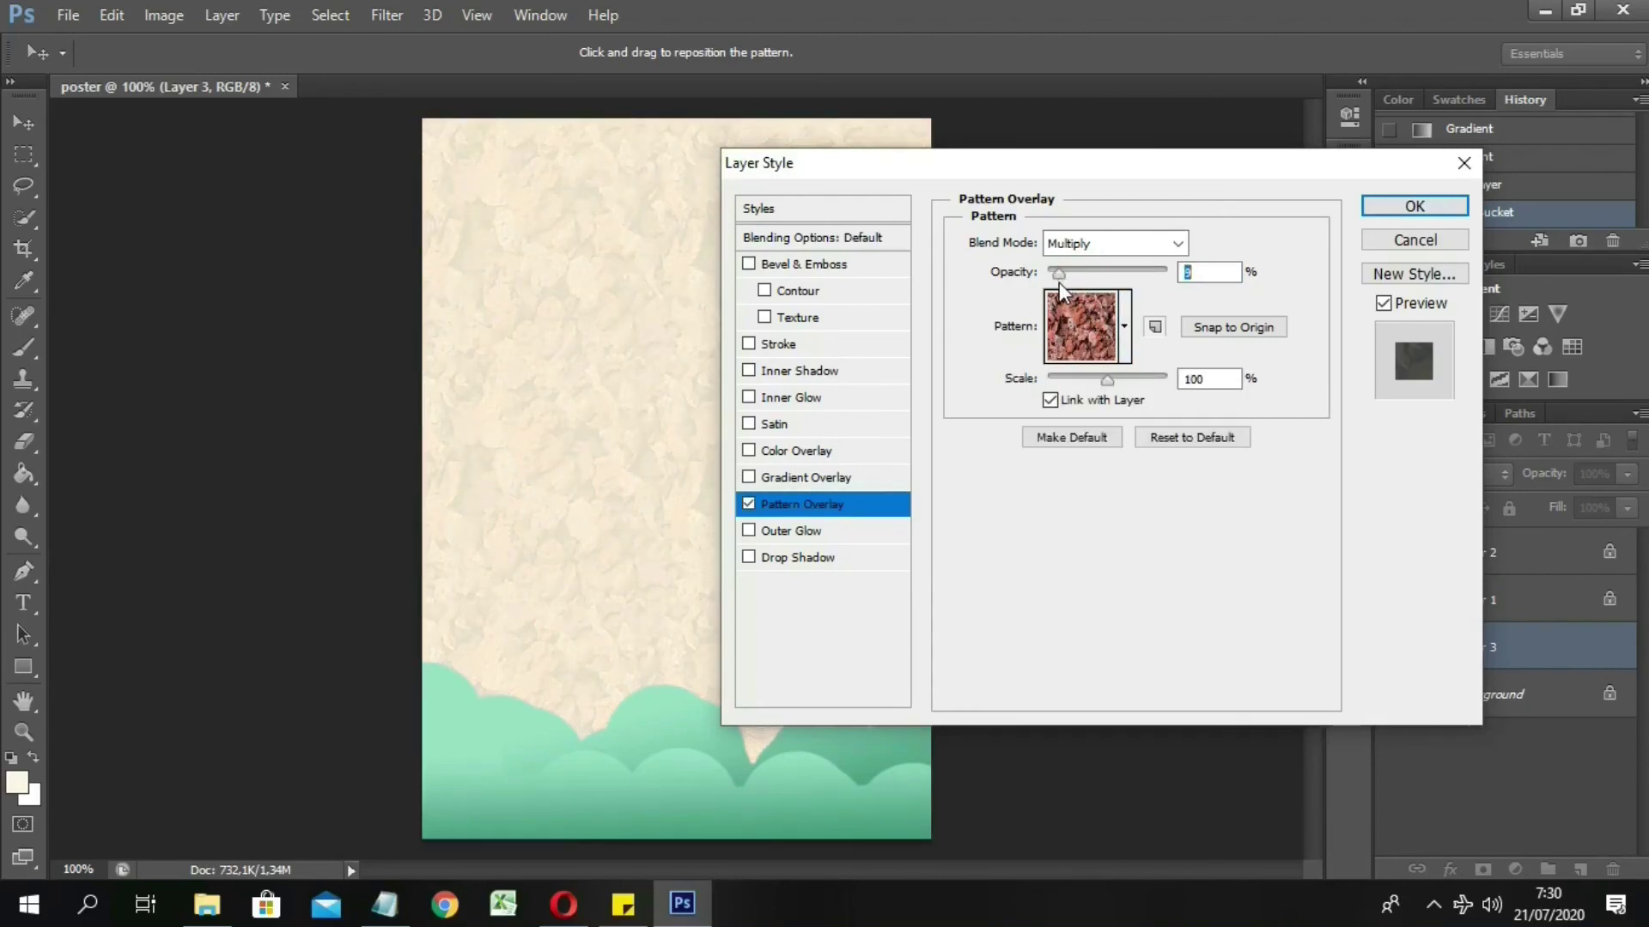
Step: Tune the pattern scale, settling near 85%, and nudge opacity to about 11%
mouse_move(1109, 378)
left_mouse_down()
mouse_move(1020, 408)
mouse_move(1108, 395)
left_mouse_up()
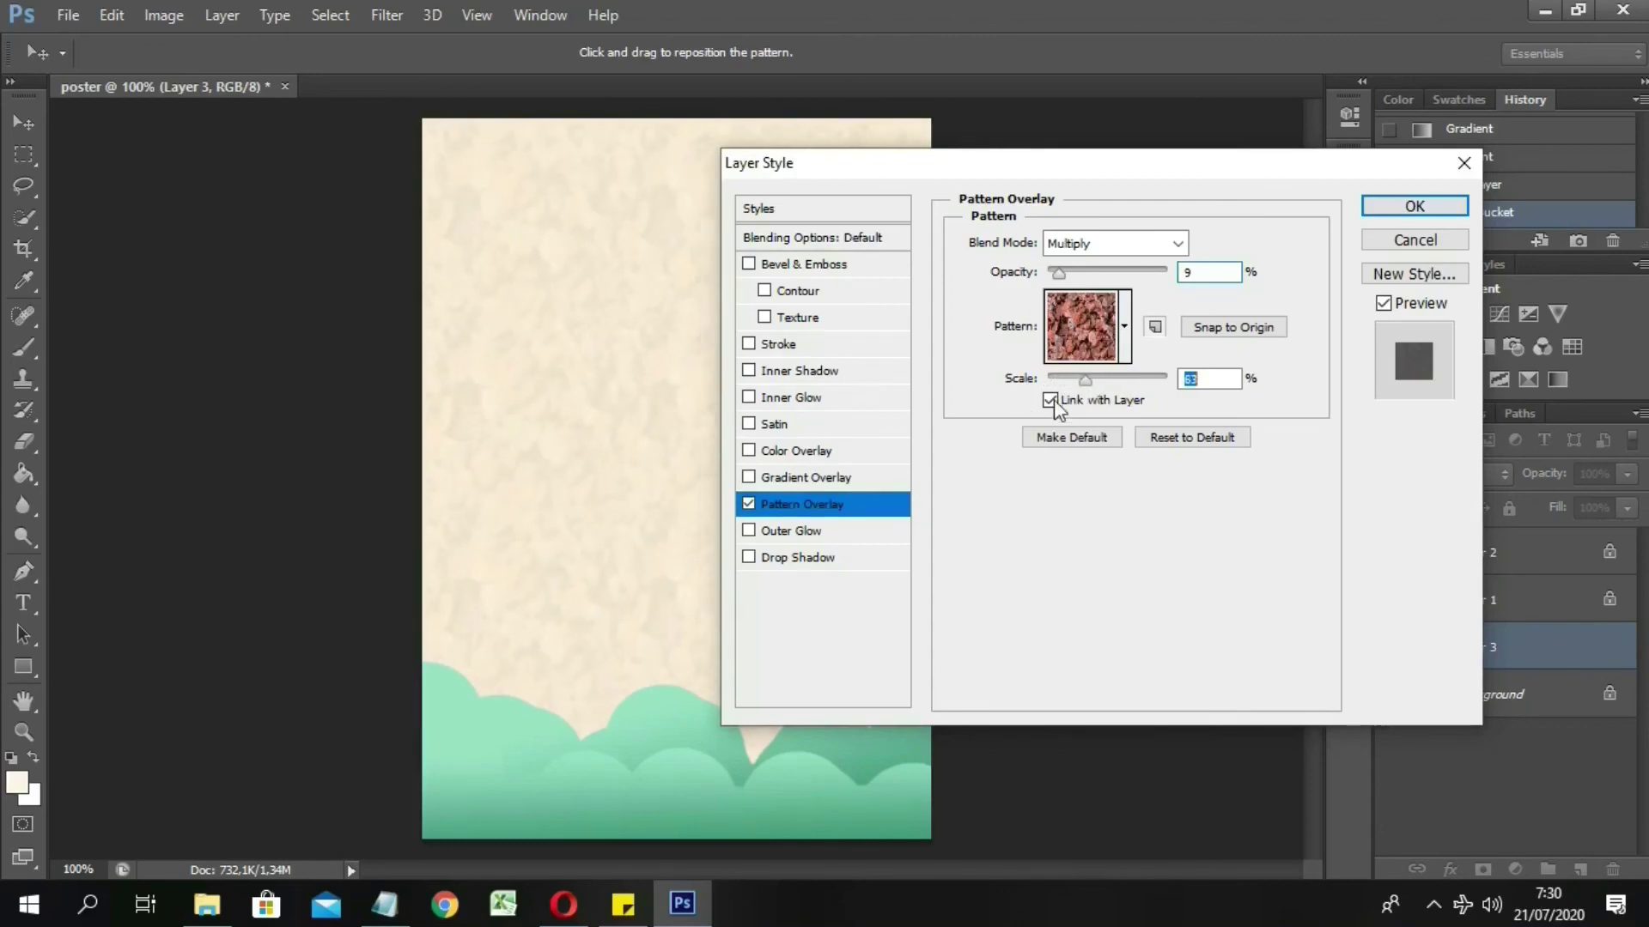
left_click(1085, 179)
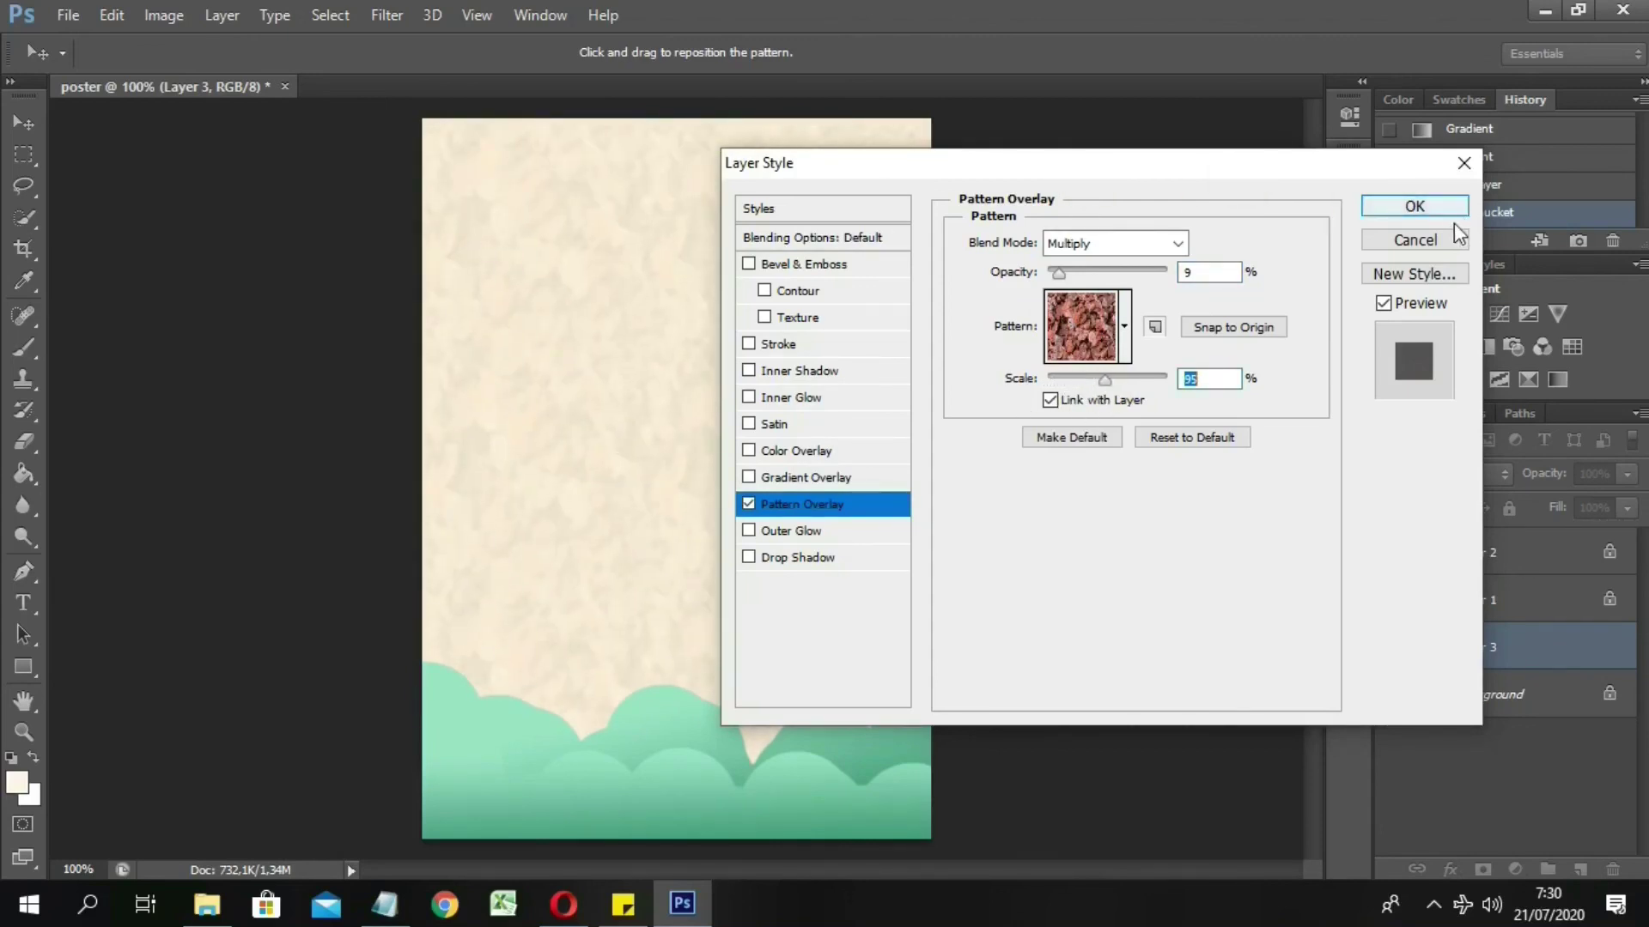
left_click_drag(1279, 176, 1447, 261)
left_click_drag(1269, 459, 1272, 467)
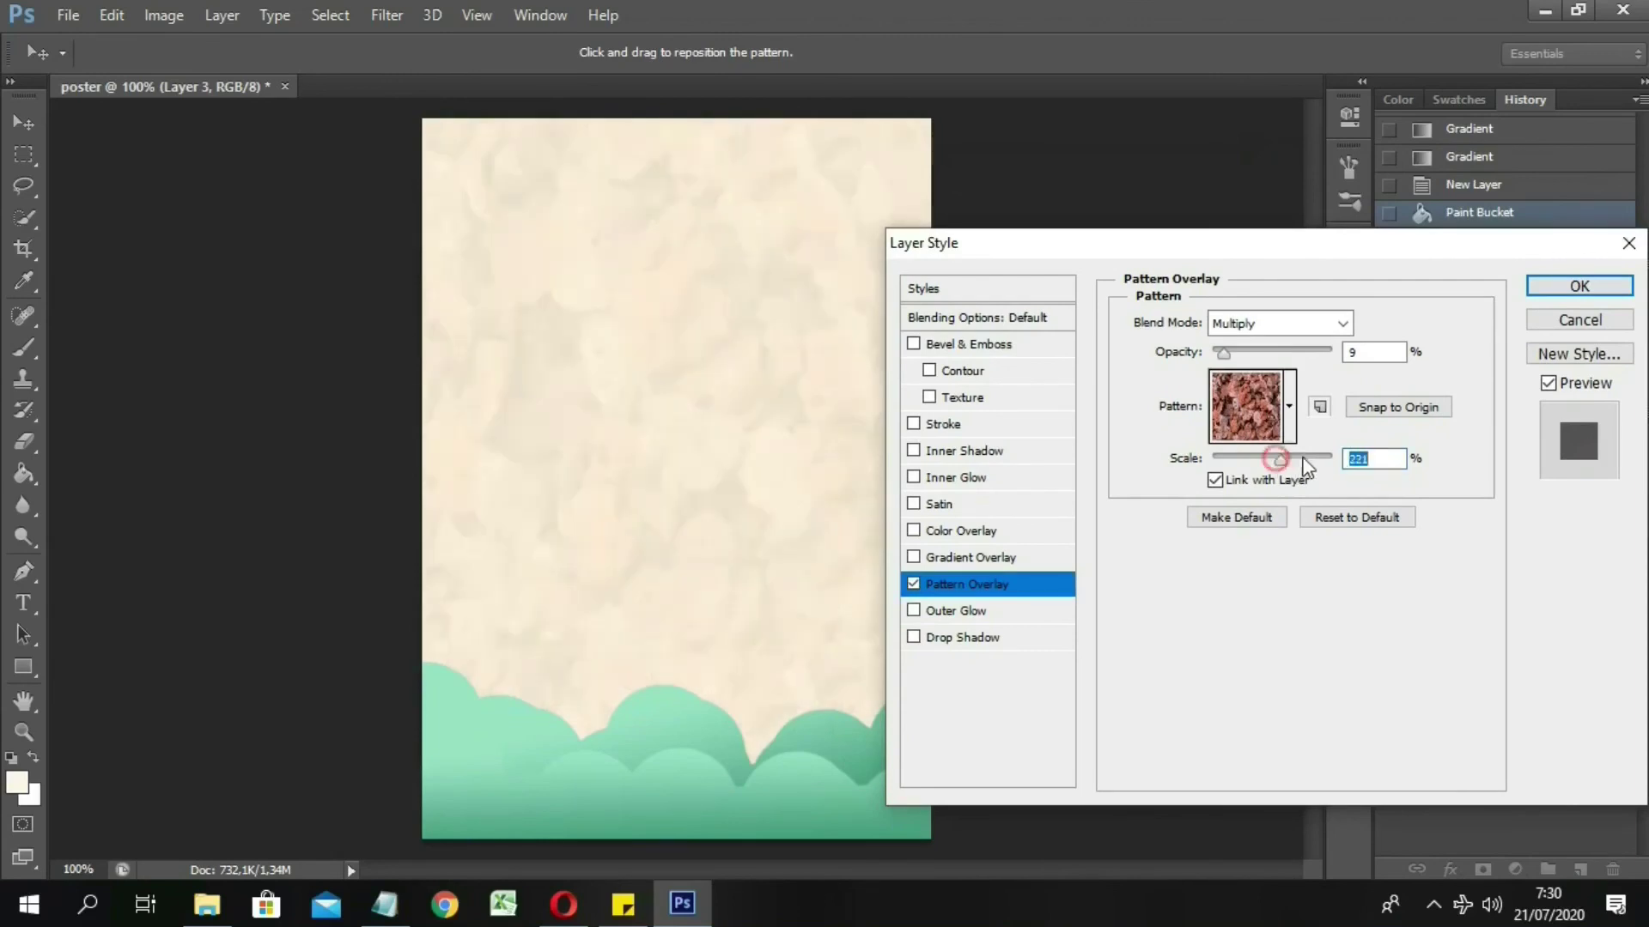
mouse_move(1223, 353)
left_mouse_down()
mouse_move(1244, 358)
mouse_move(1229, 364)
left_mouse_up()
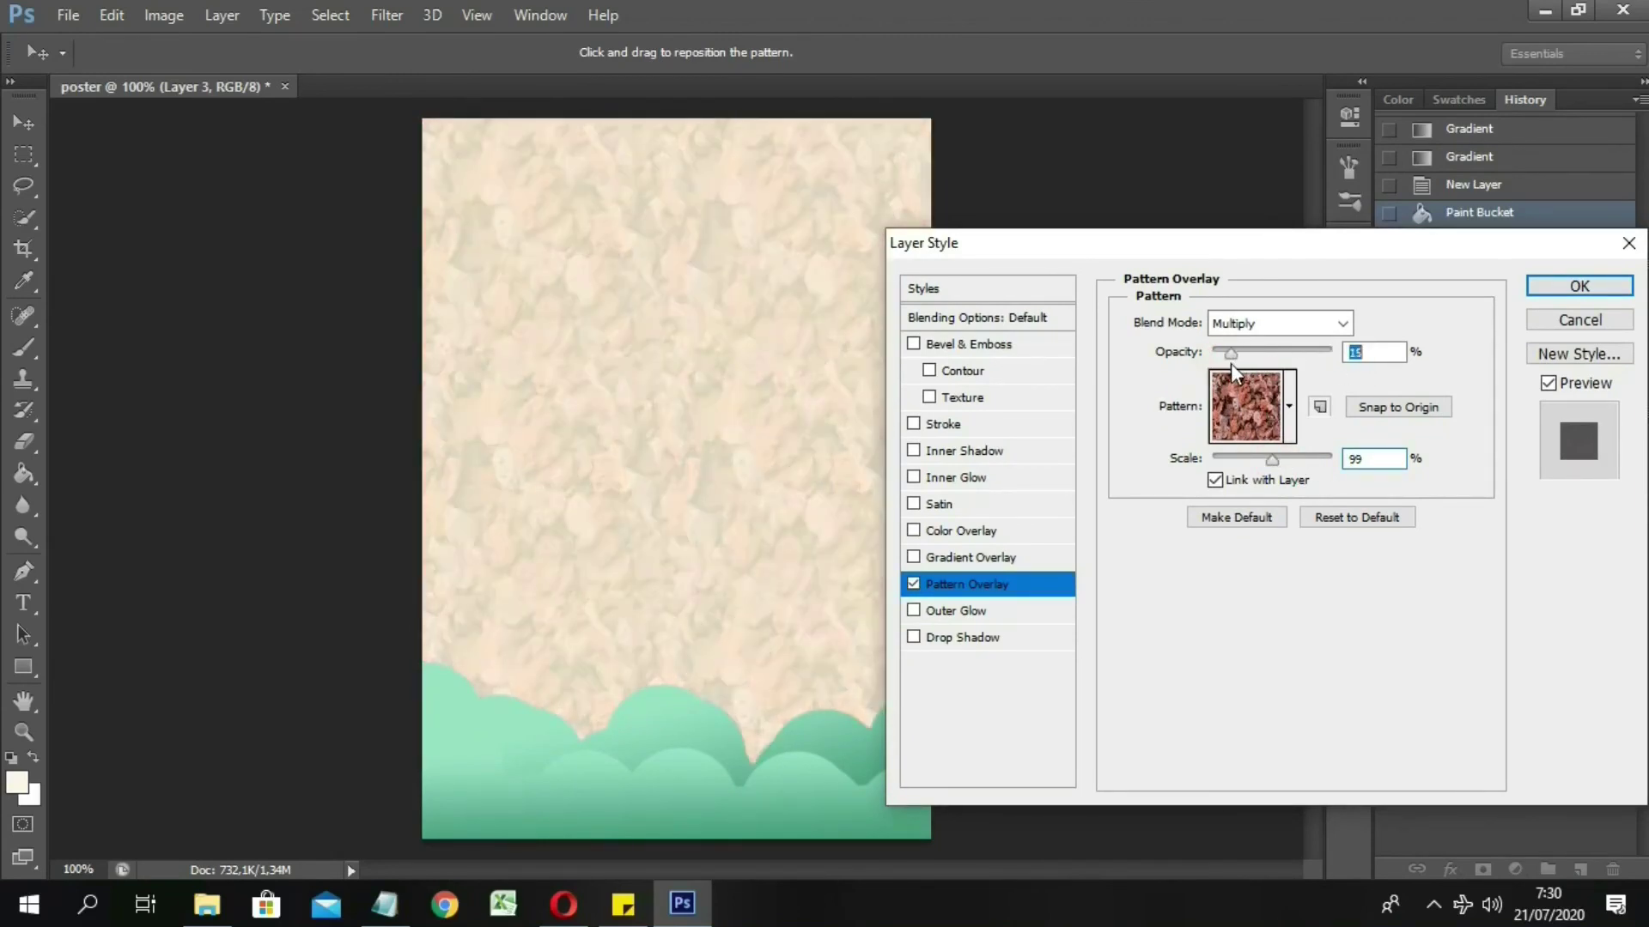
left_click_drag(1271, 460, 1267, 464)
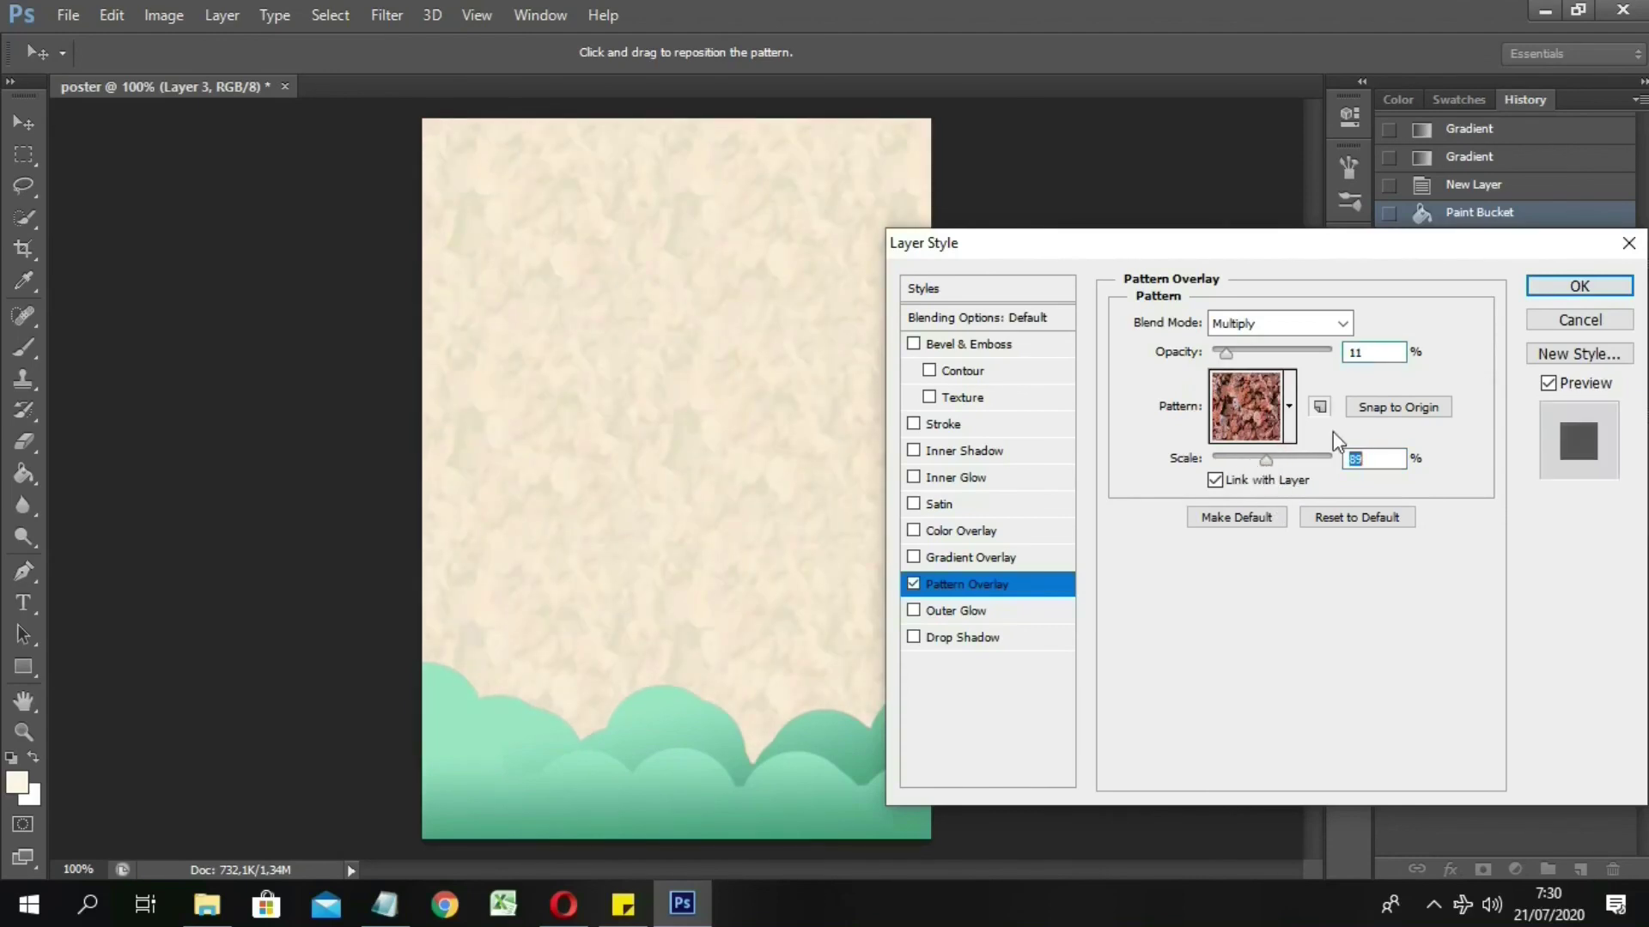